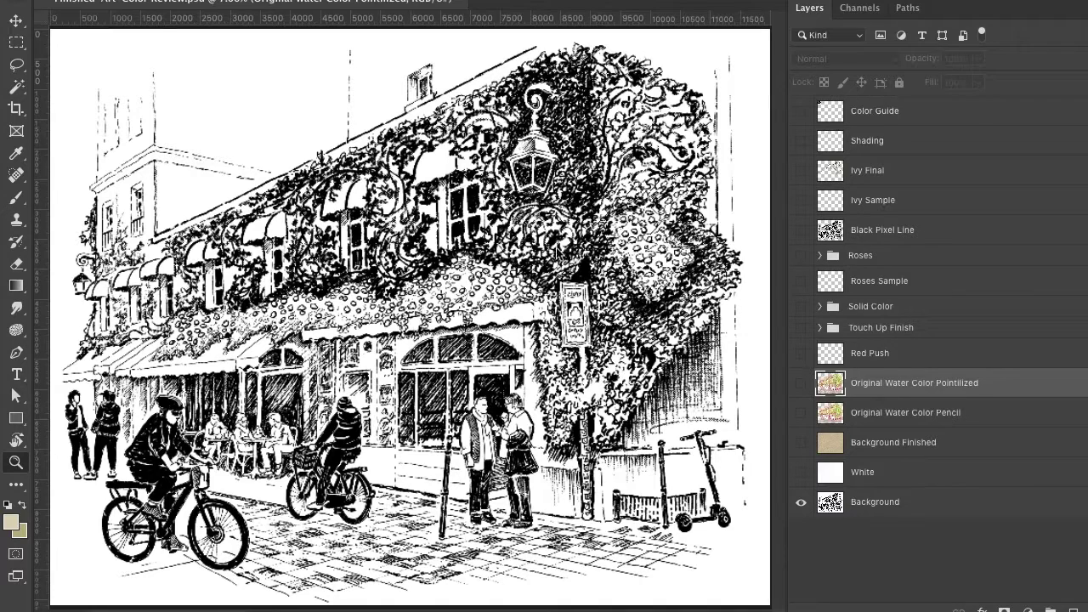
- Zoom in to inspect the pixel edges of the black line art near the ivy and shaded wall, and return to the full artwork
{"action": "left_click", "coordinate": [22, 470]}
{"action": "left_click_drag", "start_coordinate": [688, 390], "coordinate": [689, 391]}
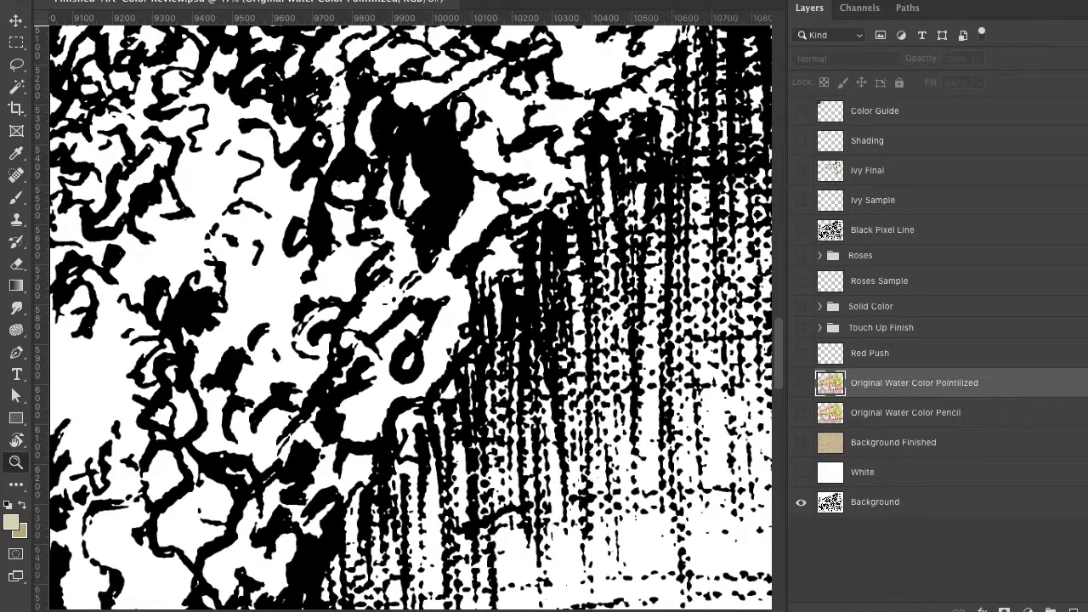
{"action": "left_click", "coordinate": [451, 0]}
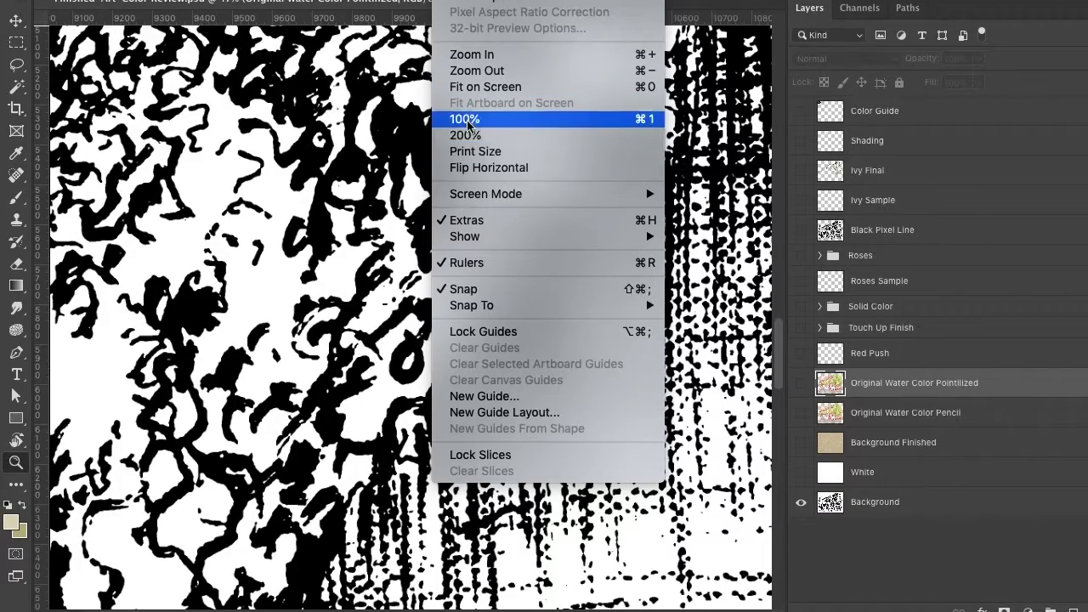
{"action": "left_click", "coordinate": [487, 89]}
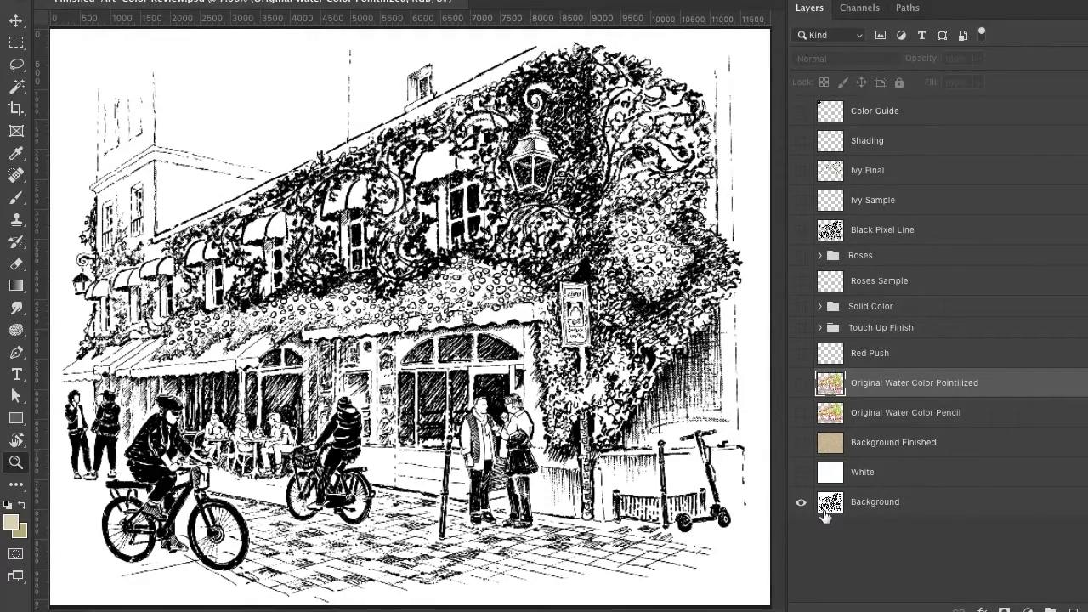
- Show the Black Pixel Line layer, hide the Background layer, and show the White layer beneath the line art
{"action": "left_click", "coordinate": [801, 231]}
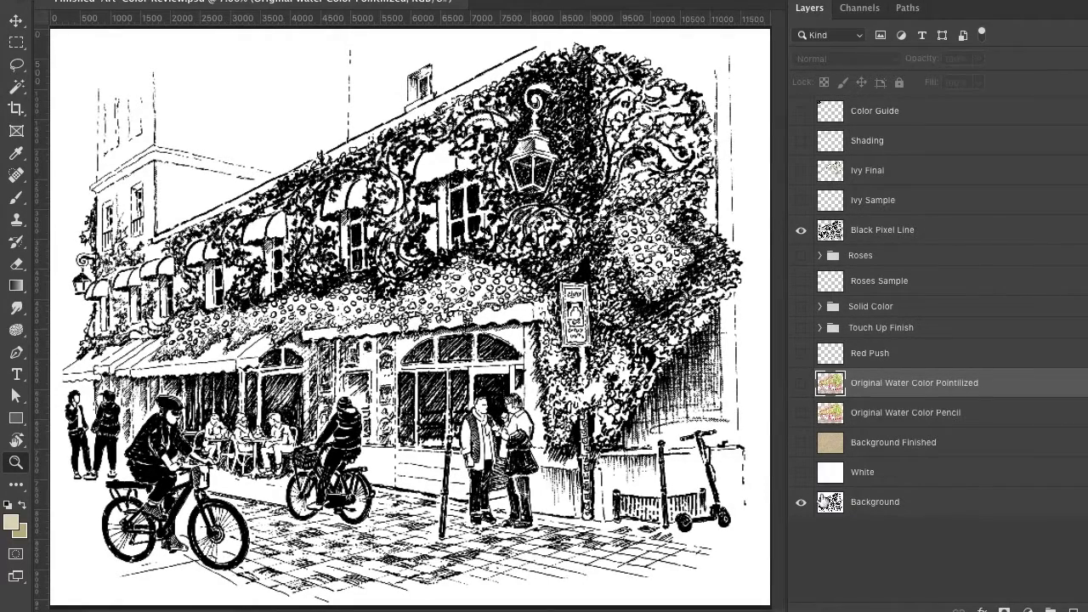
{"action": "left_click", "coordinate": [801, 502]}
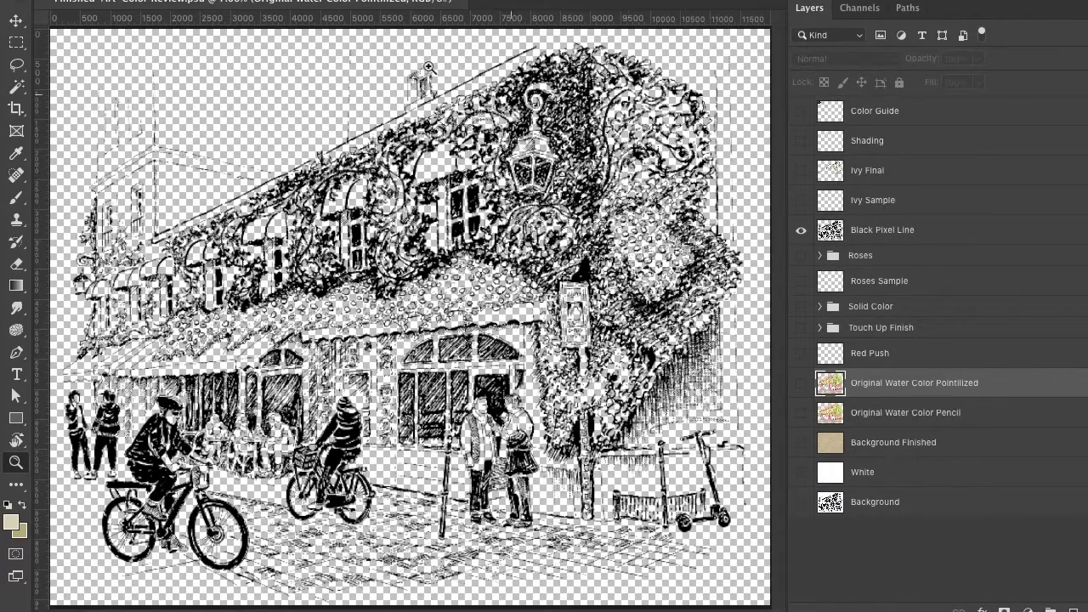
{"action": "left_click", "coordinate": [908, 481]}
{"action": "left_click", "coordinate": [801, 473]}
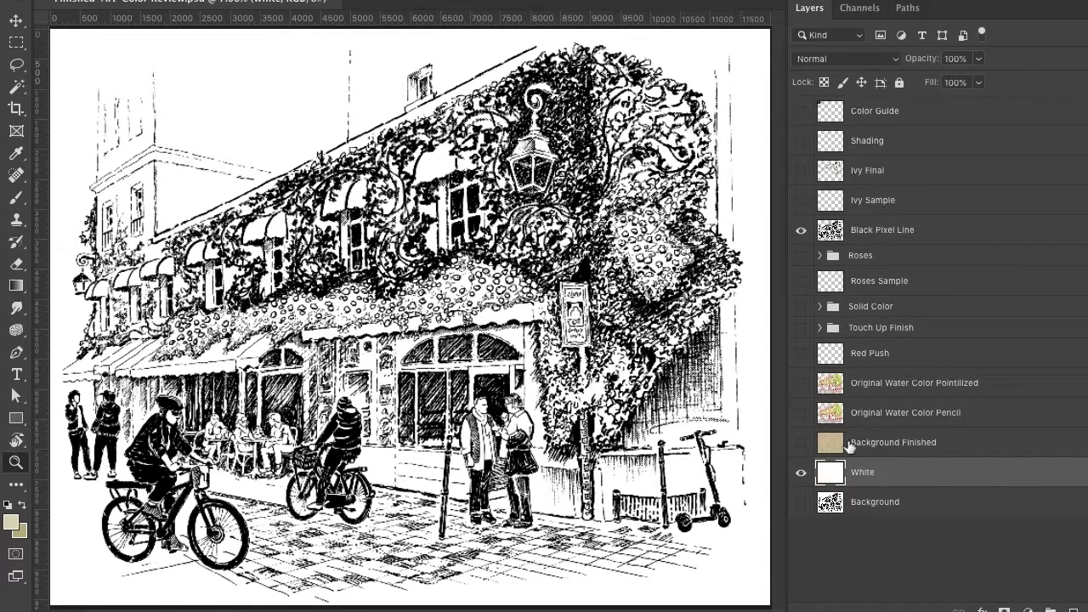
- Preview the Background Finished layer behind the line art by toggling its visibility on and off
{"action": "left_click", "coordinate": [801, 442]}
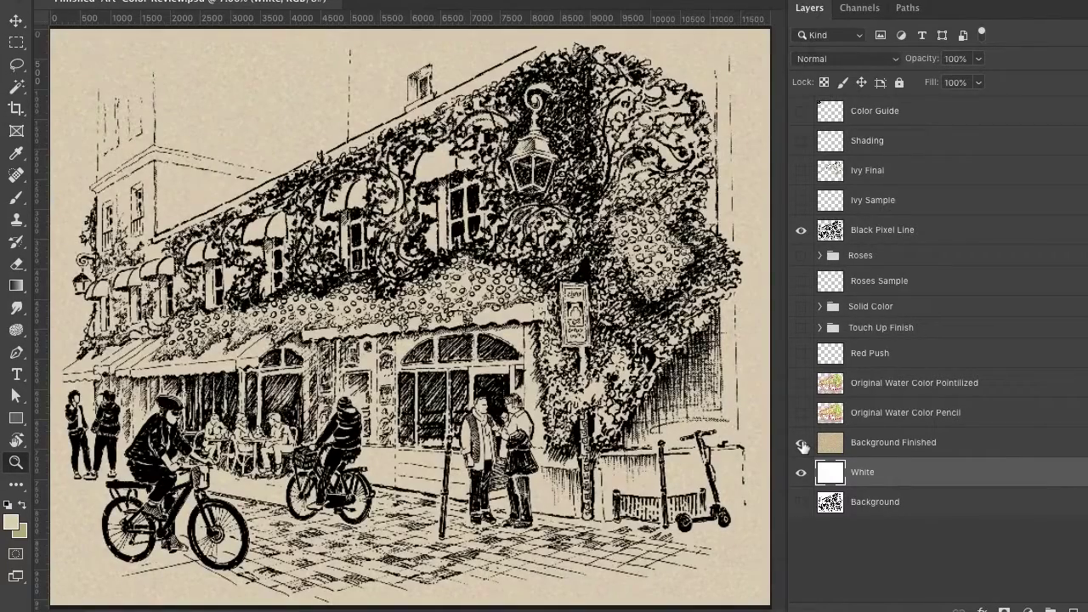
{"action": "left_click", "coordinate": [801, 442]}
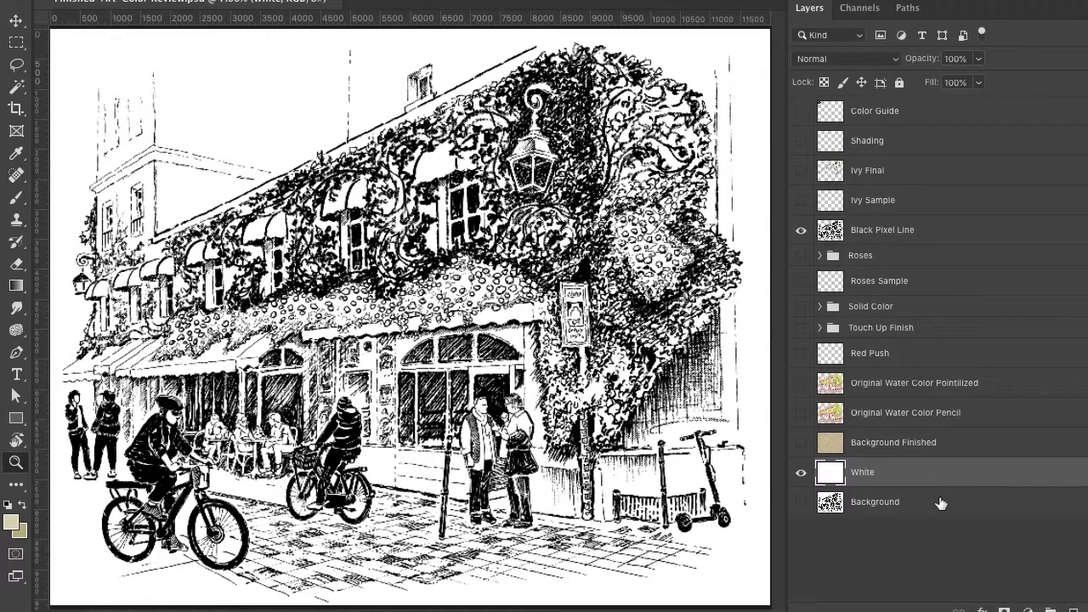
{"action": "left_click", "coordinate": [951, 444]}
{"action": "left_click", "coordinate": [800, 444]}
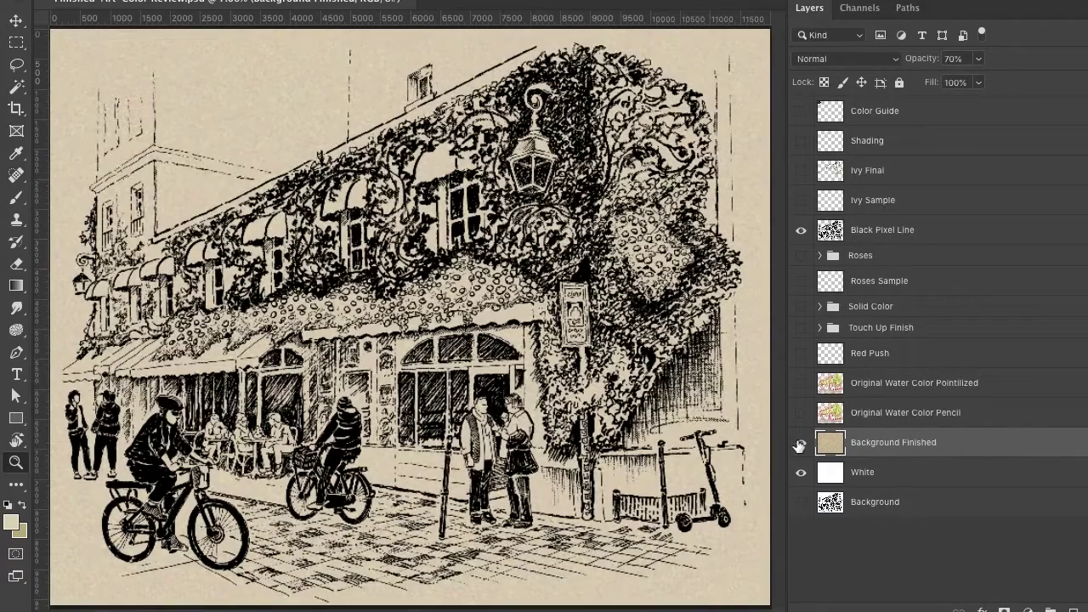
{"action": "left_click", "coordinate": [800, 446]}
- Add a new layer with default settings directly above the White layer
{"action": "left_click", "coordinate": [931, 479]}
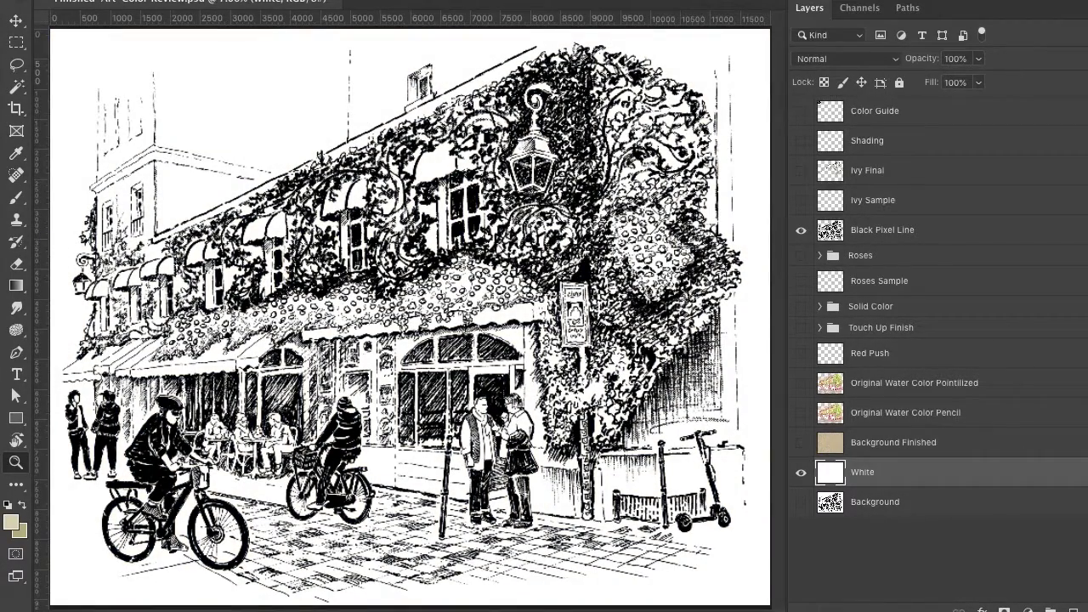
{"action": "key", "text": "ctrl+shift+n"}
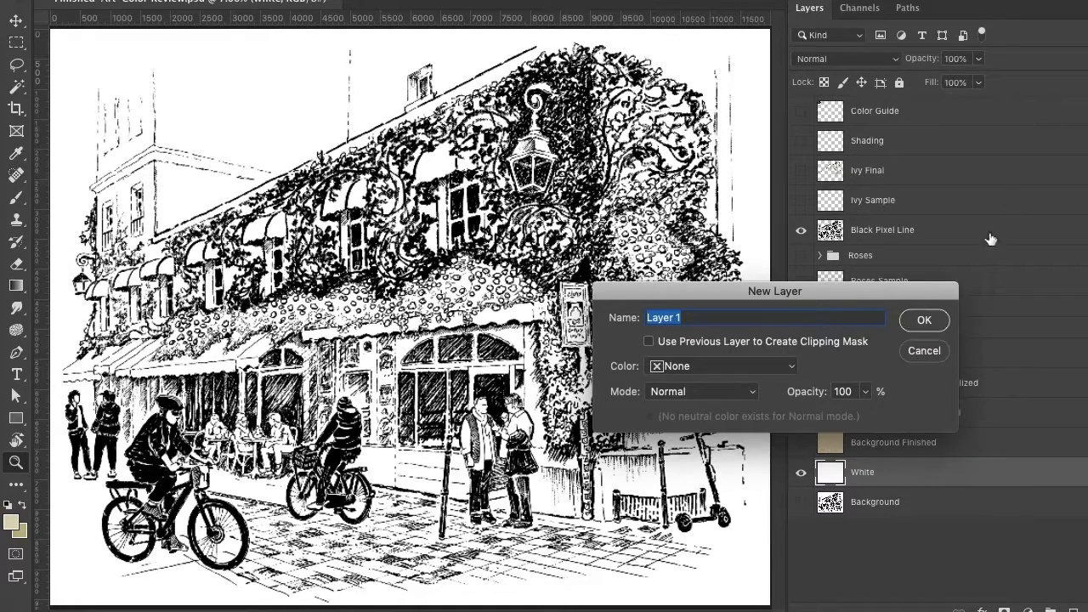
{"action": "left_click", "coordinate": [910, 319]}
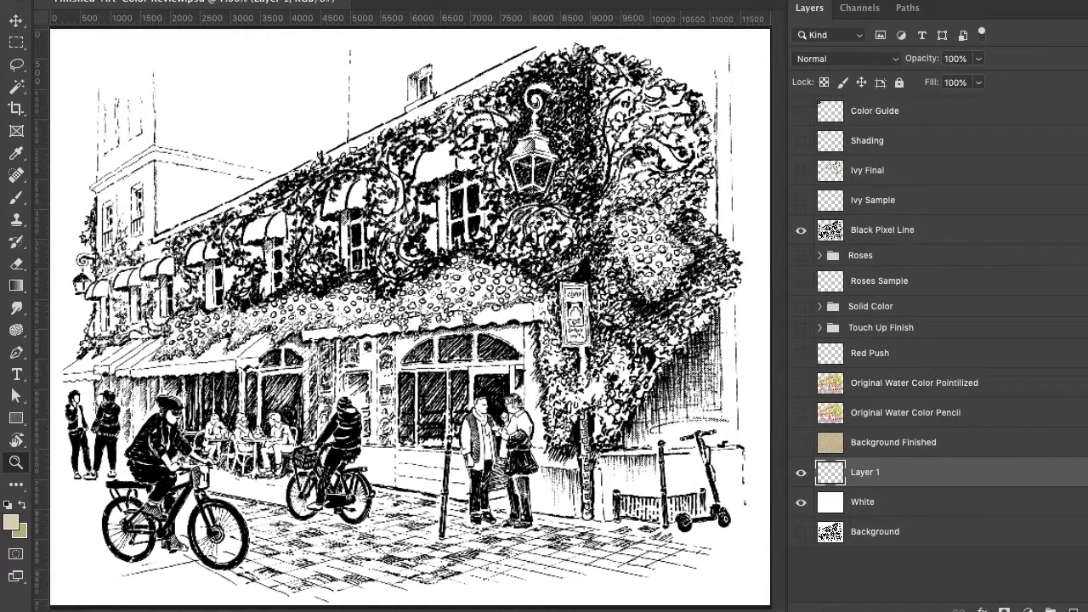
- Set the foreground color to a light cream with a hue of 38° and fill the new layer with it
{"action": "left_click", "coordinate": [10, 522]}
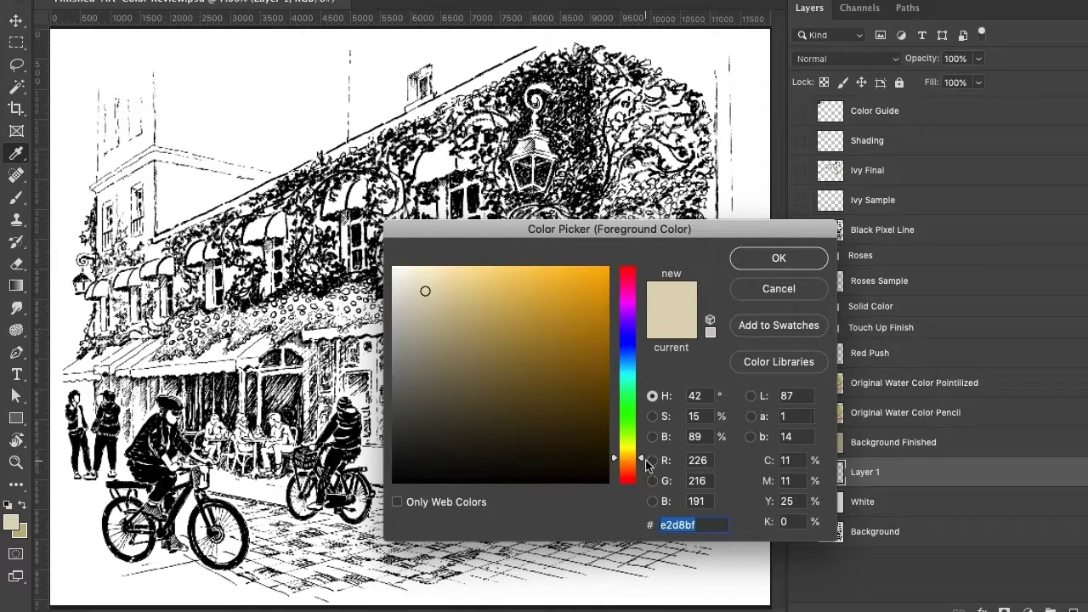
{"action": "left_click_drag", "start_coordinate": [643, 458], "coordinate": [642, 460]}
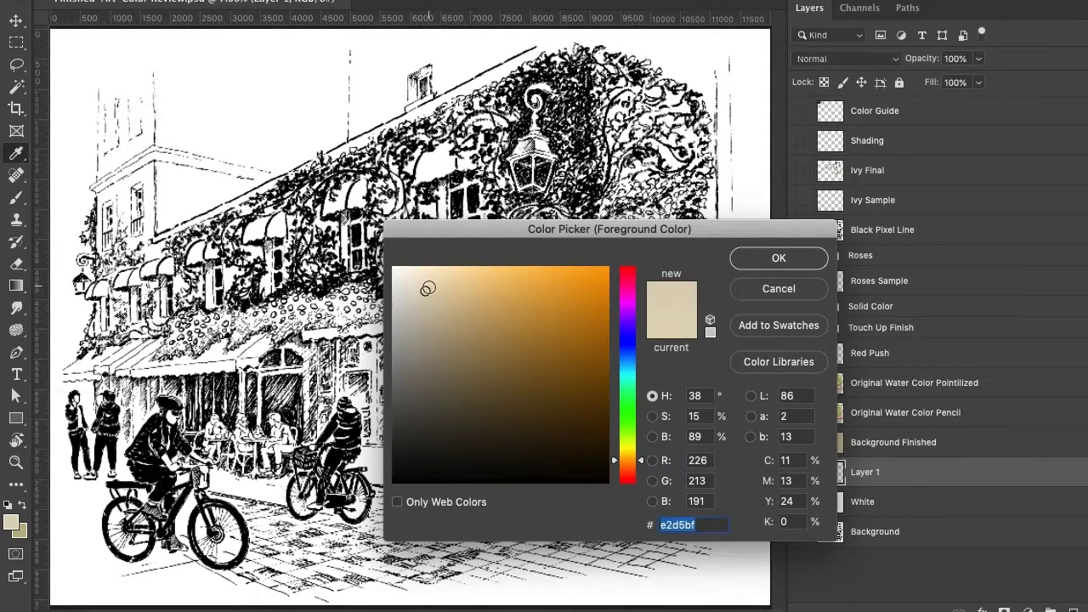
{"action": "left_click", "coordinate": [420, 279]}
{"action": "left_click", "coordinate": [772, 257]}
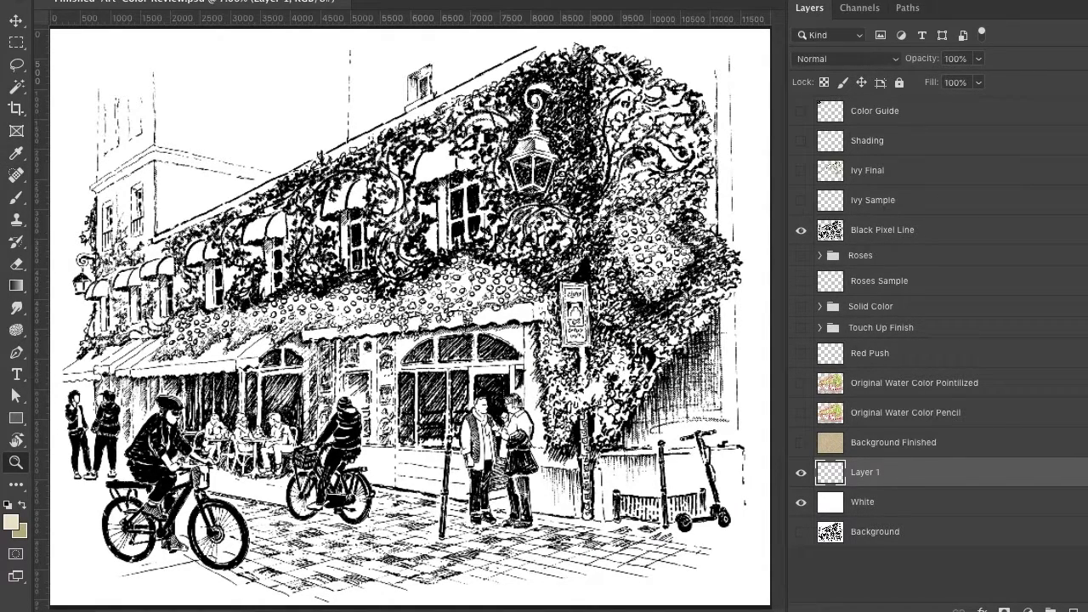
{"action": "left_click", "coordinate": [170, 197]}
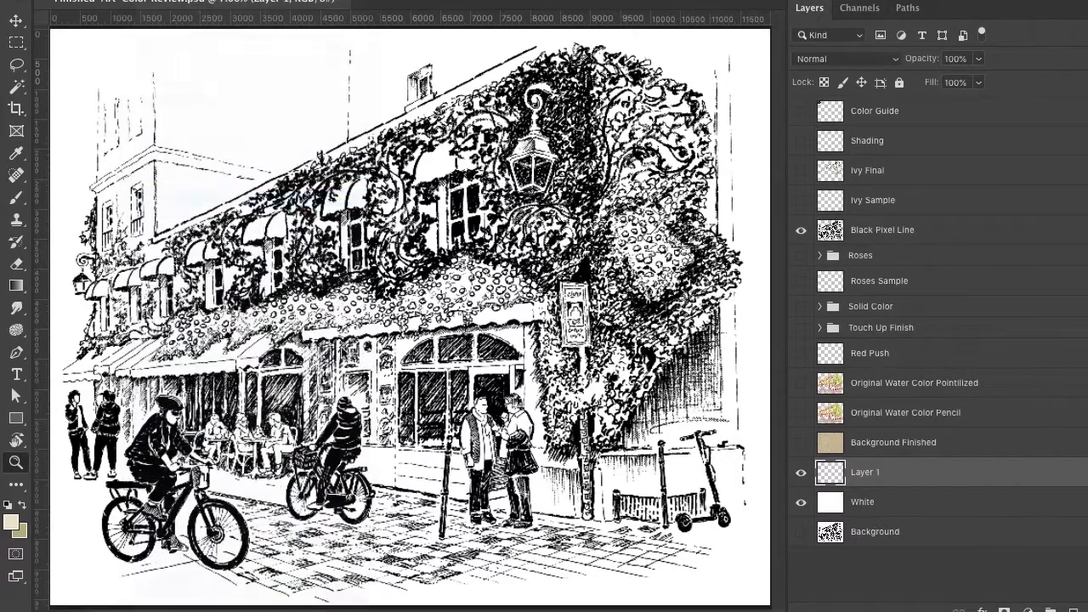
{"action": "left_click", "coordinate": [885, 289]}
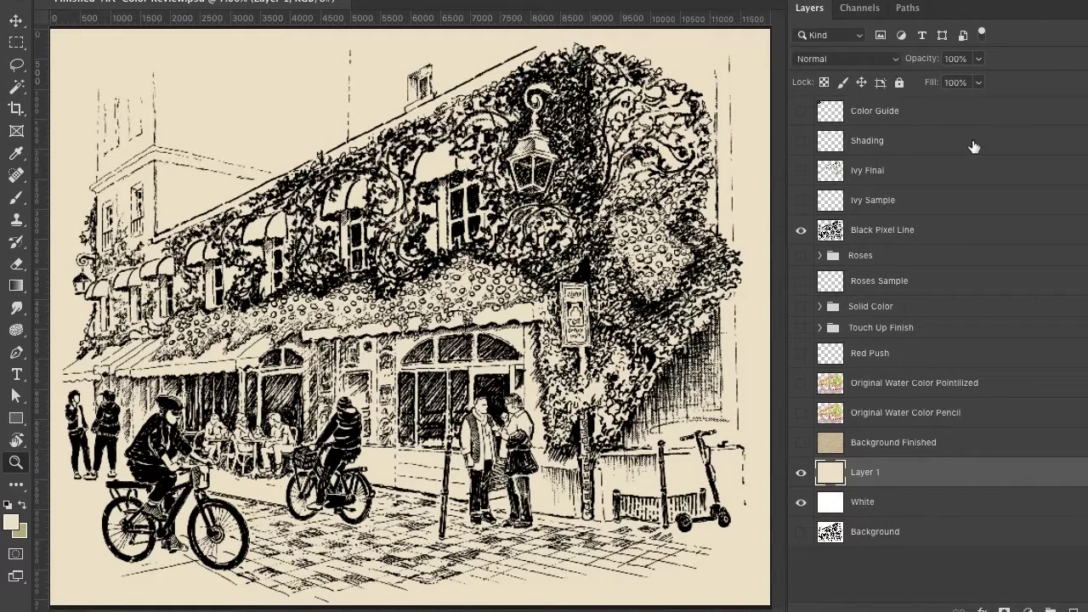
- Show the Color Guide layer and sample its tan and green swatches, making the green the foreground color
{"action": "left_click", "coordinate": [801, 112]}
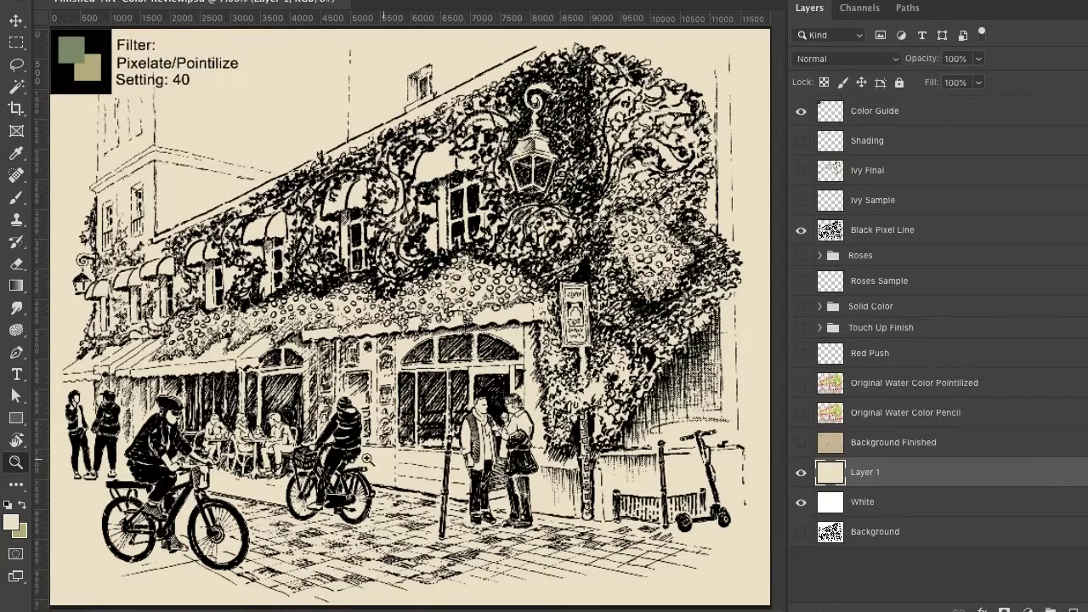
{"action": "left_click", "coordinate": [16, 156]}
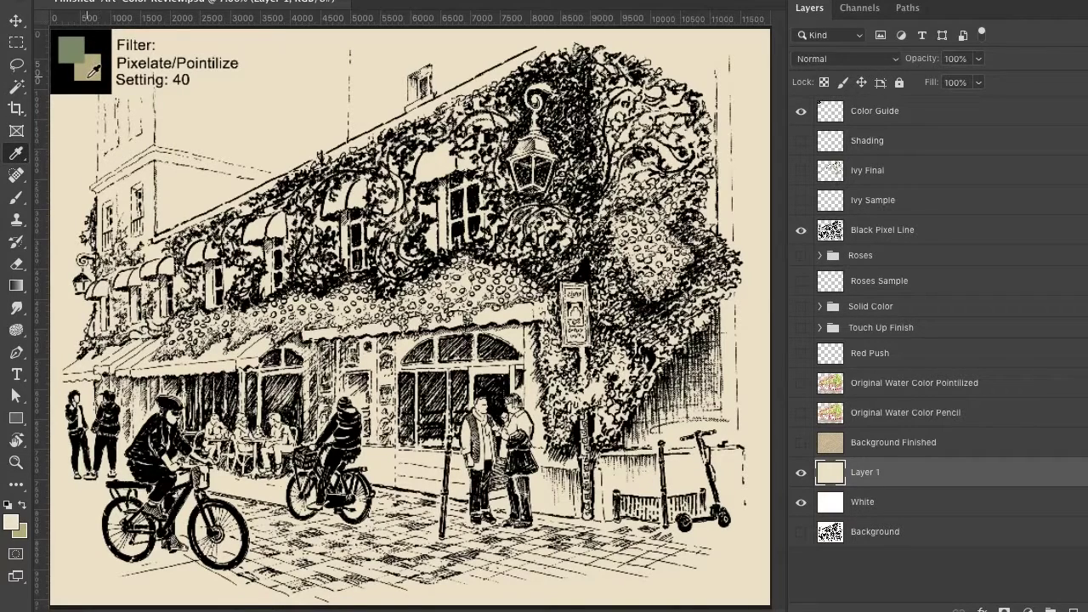
{"action": "left_click", "coordinate": [92, 71]}
{"action": "left_click", "coordinate": [77, 45]}
- Apply the Pointillize filter with a cell size of 40 to the cream-filled layer
{"action": "left_click", "coordinate": [374, 0]}
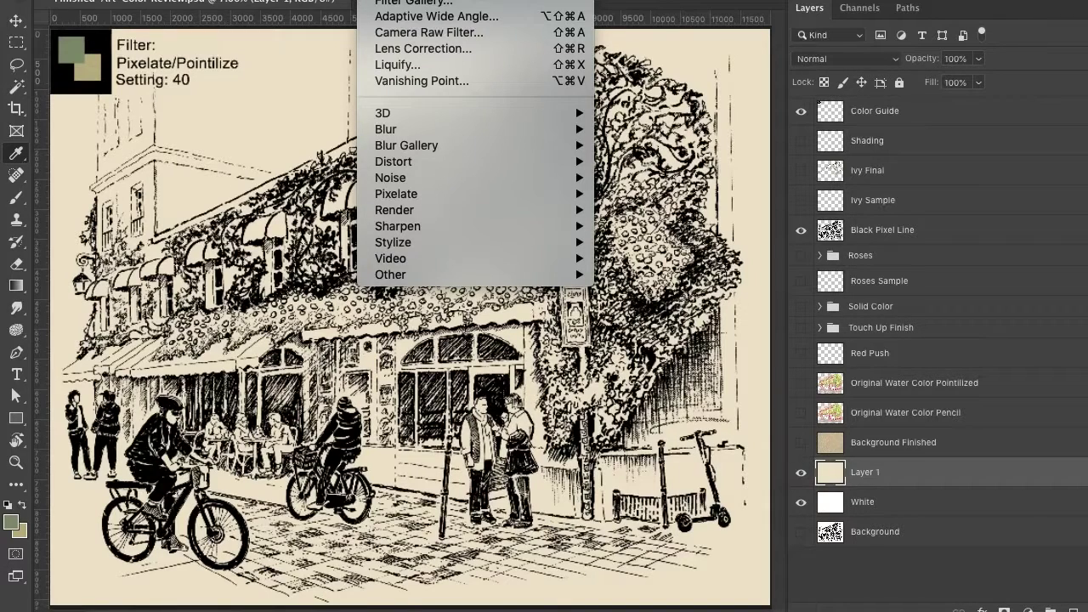
{"action": "mouse_move", "coordinate": [553, 194]}
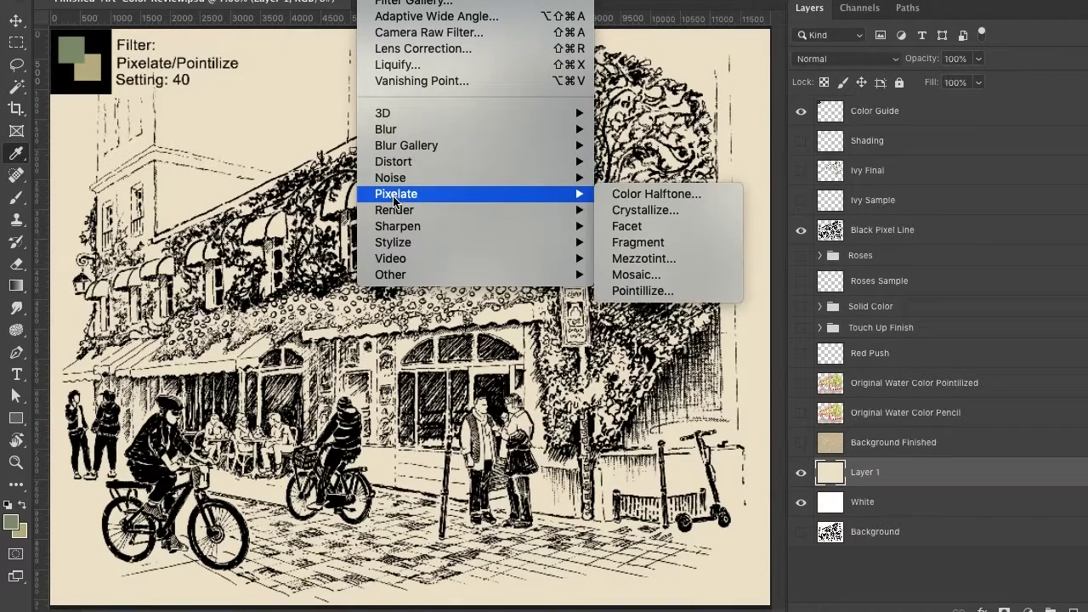
{"action": "left_click", "coordinate": [635, 292]}
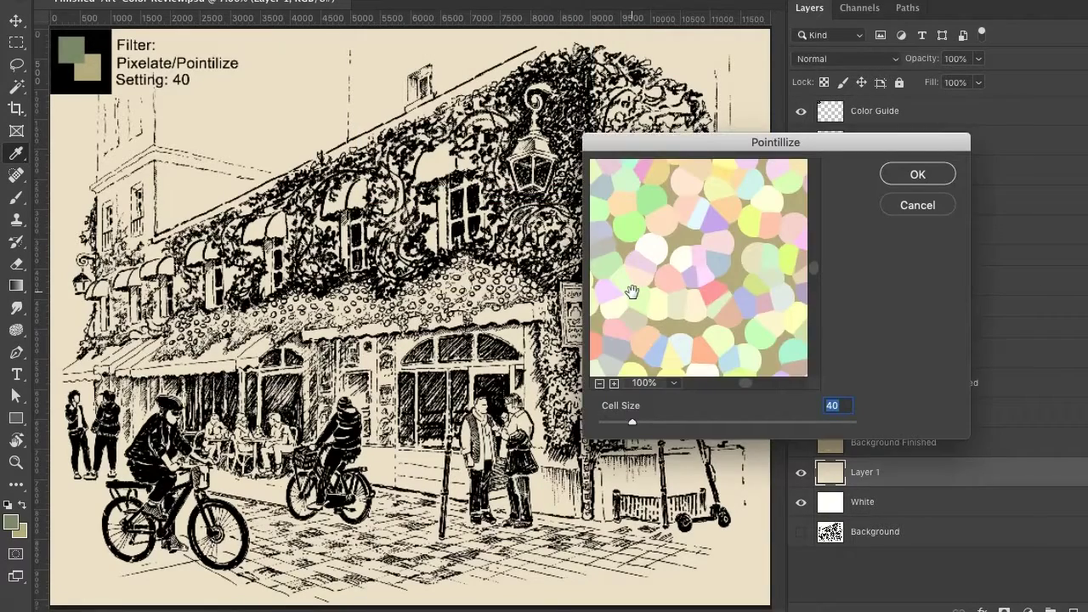
{"action": "left_click", "coordinate": [899, 175]}
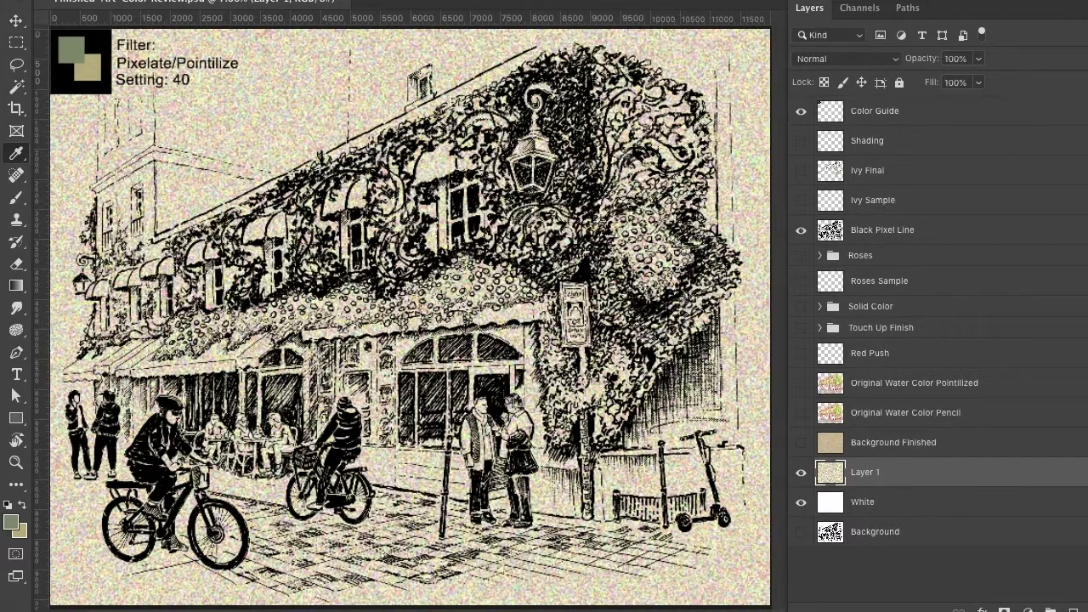
- Reduce the saturation of the Reds to -71 on the pointillized layer with a Hue/Saturation adjustment
{"action": "left_click", "coordinate": [186, 0]}
{"action": "mouse_move", "coordinate": [218, 0]}
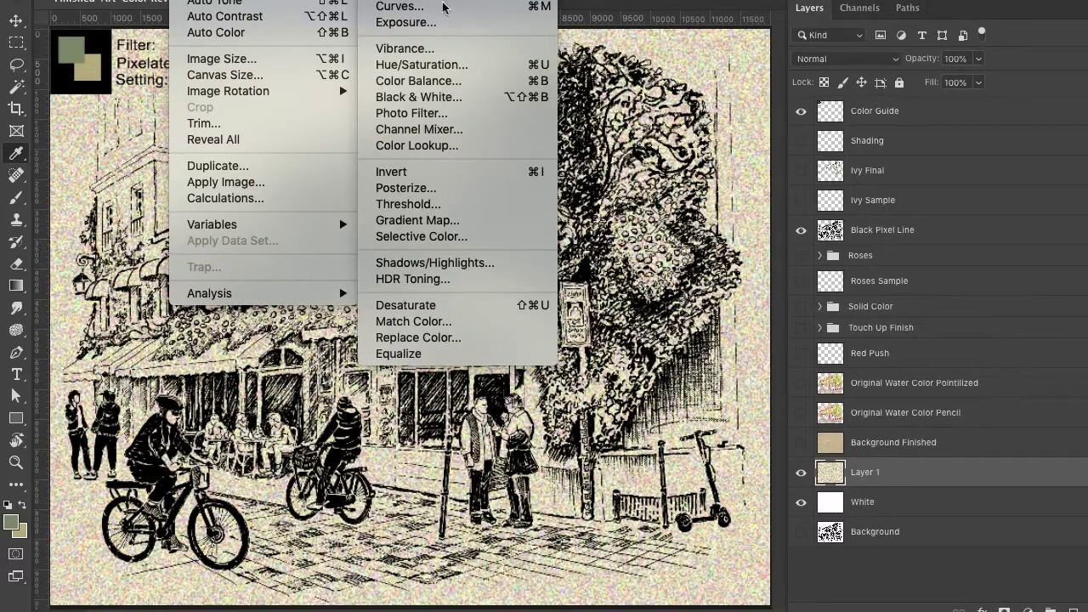
{"action": "left_click", "coordinate": [422, 64]}
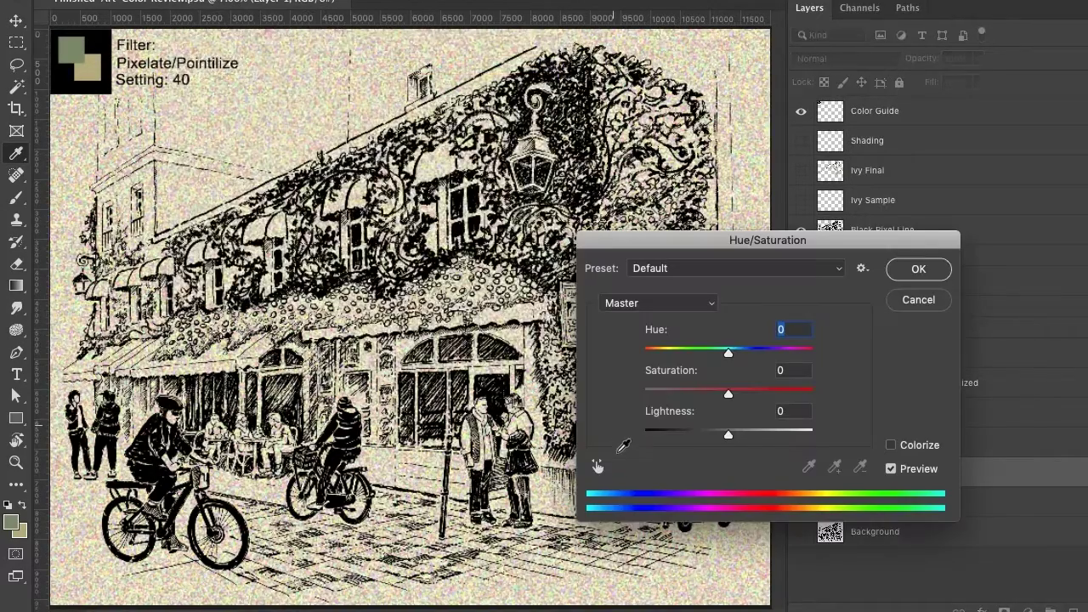
{"action": "left_click", "coordinate": [713, 309]}
{"action": "left_click", "coordinate": [752, 503]}
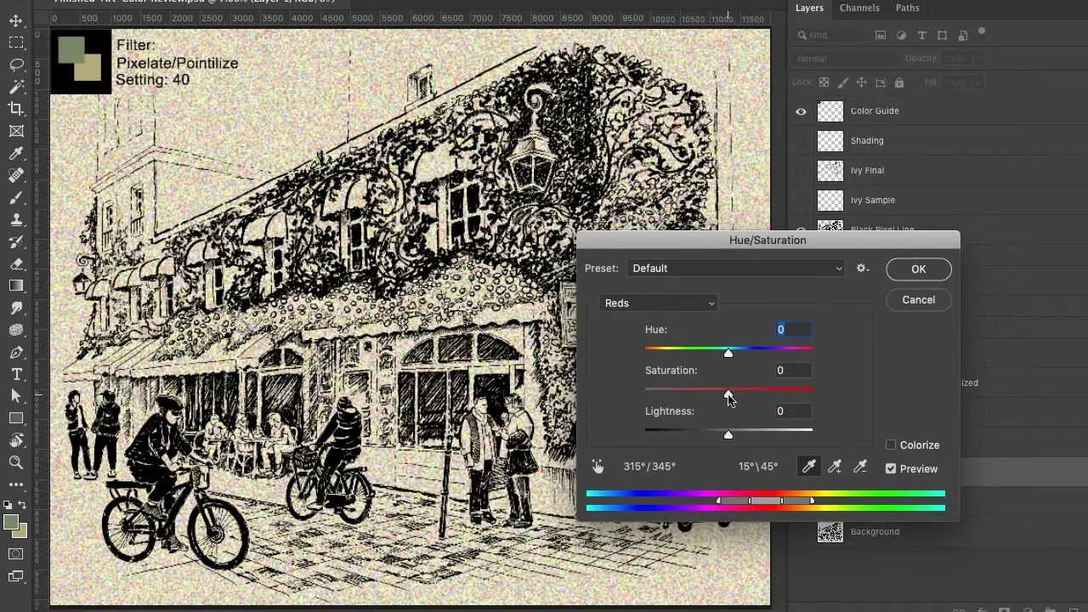
{"action": "left_click_drag", "start_coordinate": [728, 397], "coordinate": [668, 398]}
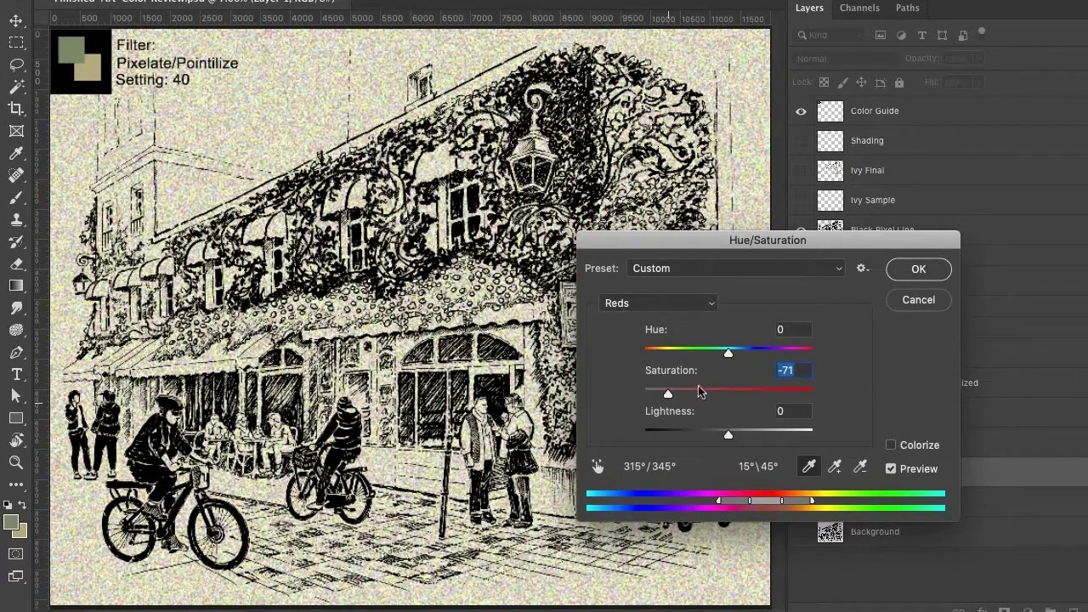
{"action": "left_click", "coordinate": [923, 309]}
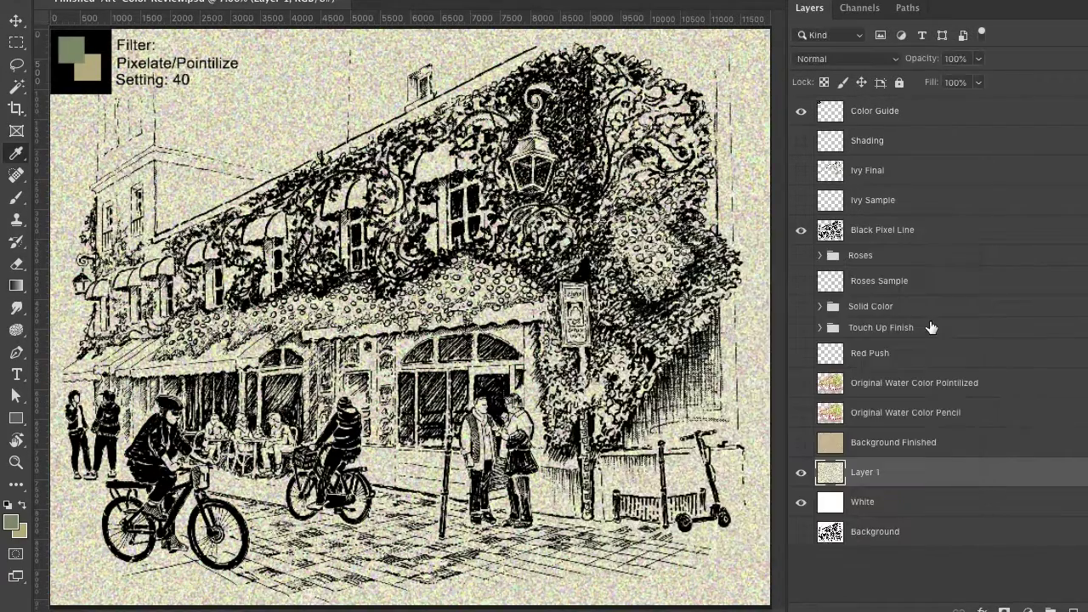
- Add a new layer named Tan directly above the White layer and hide the pointillized Layer 1
{"action": "left_click", "coordinate": [942, 505]}
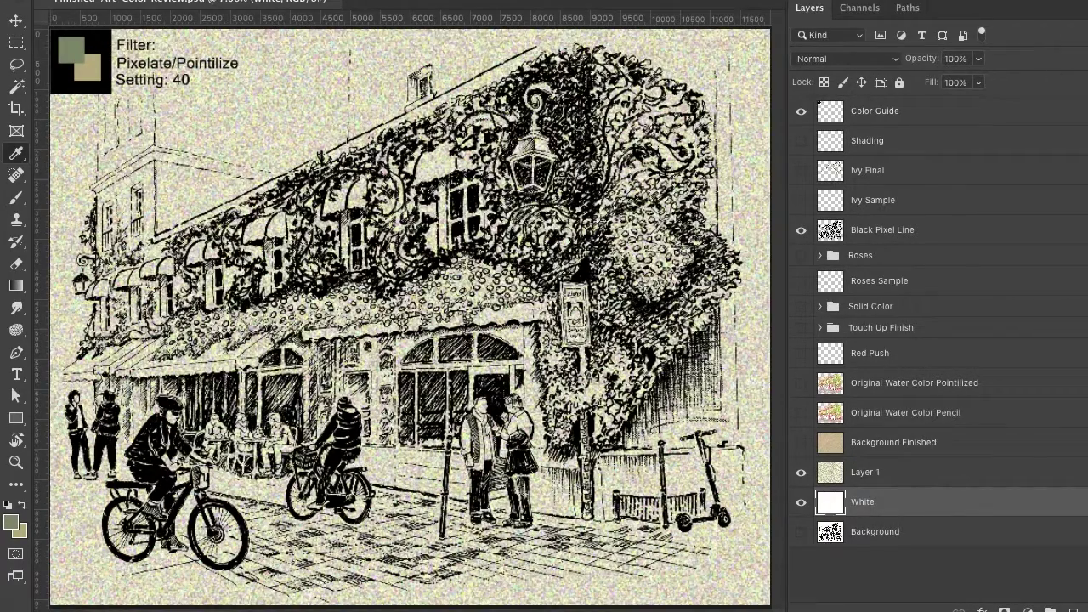
{"action": "key", "text": "ctrl+shift+n"}
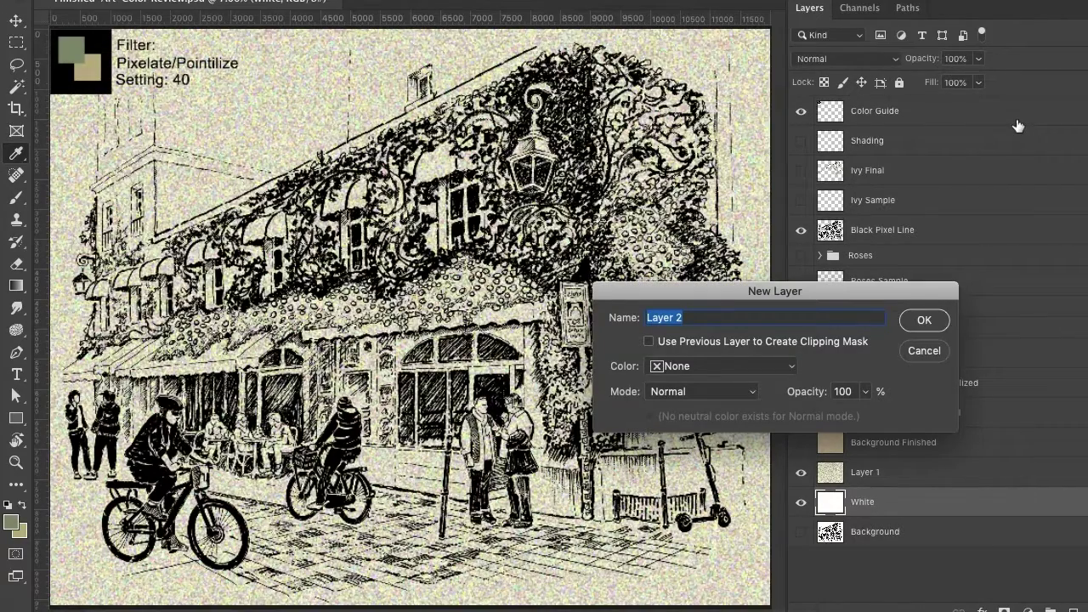
{"action": "type", "text": "Tan"}
{"action": "left_click", "coordinate": [924, 320]}
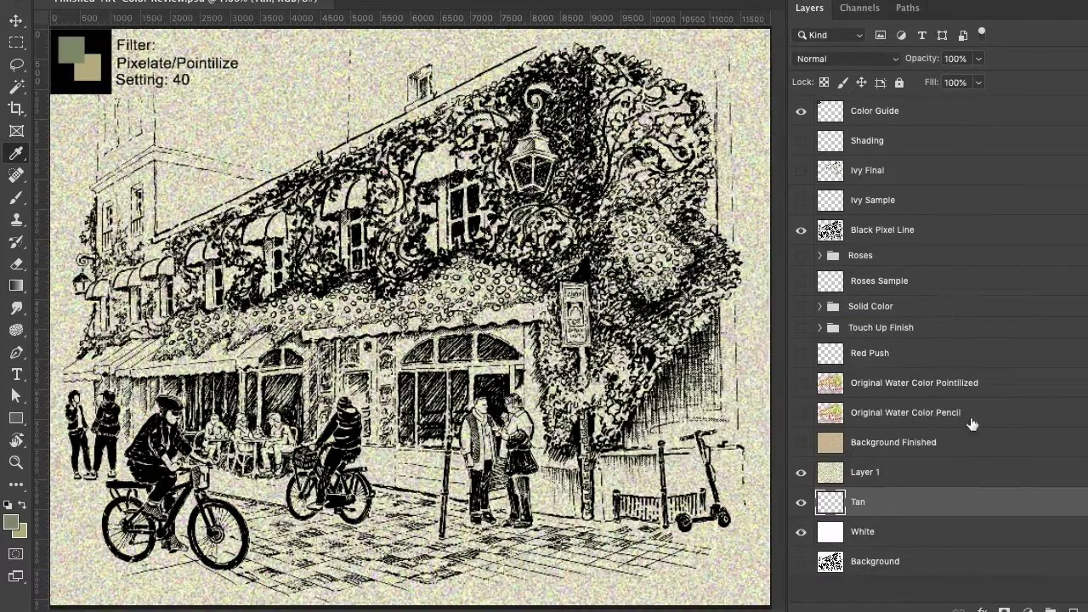
{"action": "left_click", "coordinate": [800, 474]}
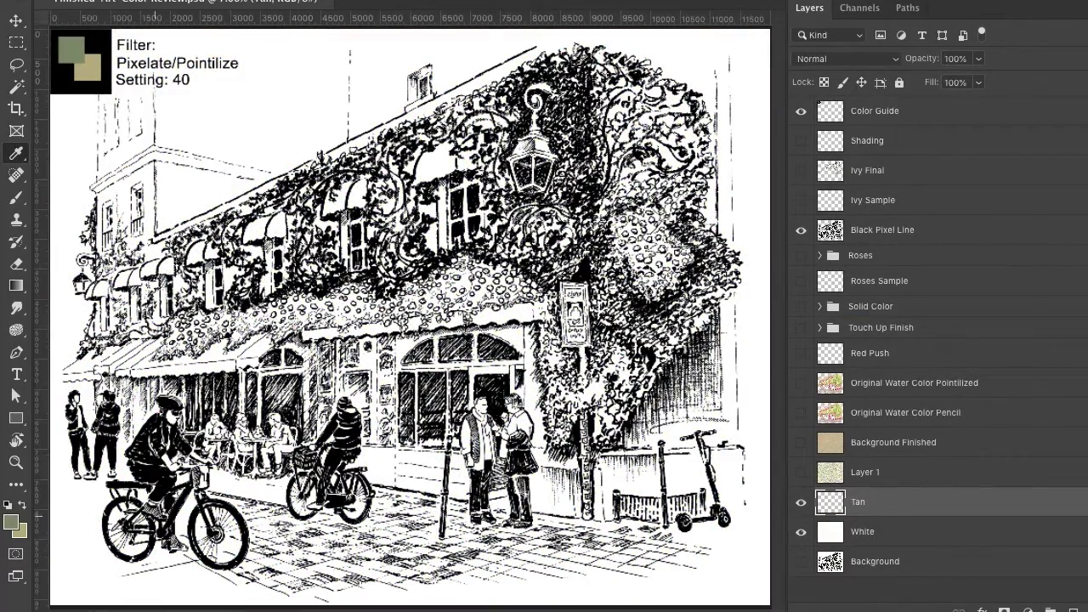
- Set the foreground color to the pale warm tan #ebe8d9
{"action": "left_click", "coordinate": [10, 523]}
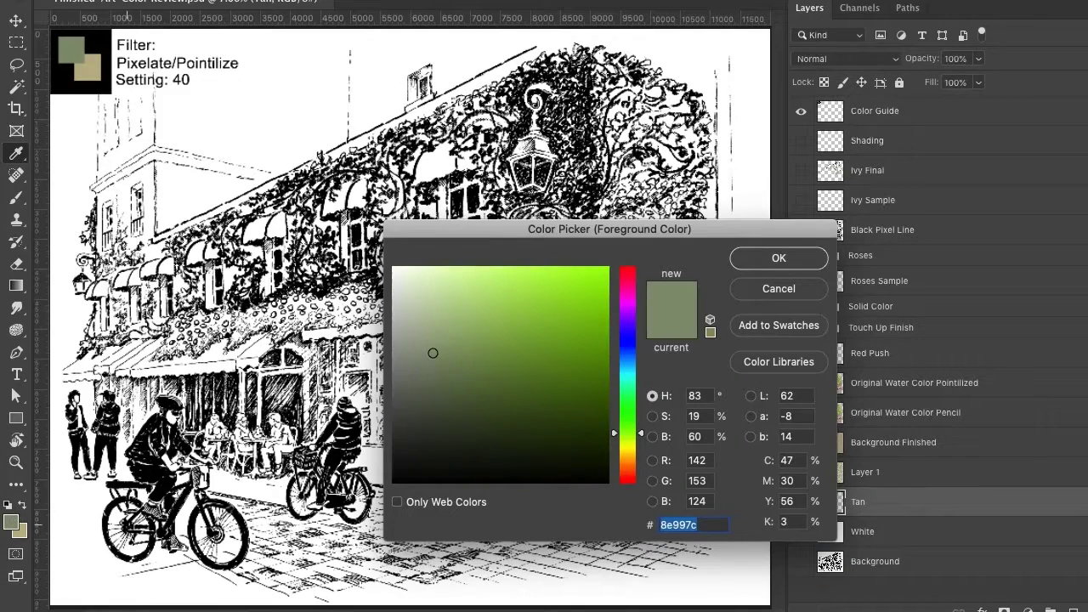
{"action": "left_click", "coordinate": [408, 283]}
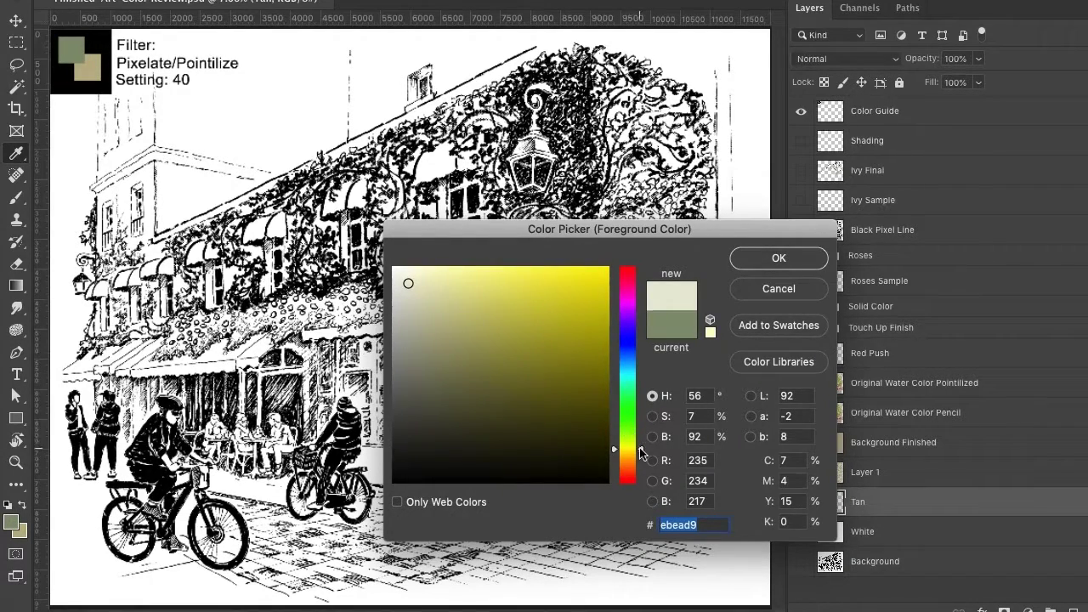
{"action": "left_click_drag", "start_coordinate": [641, 453], "coordinate": [642, 455]}
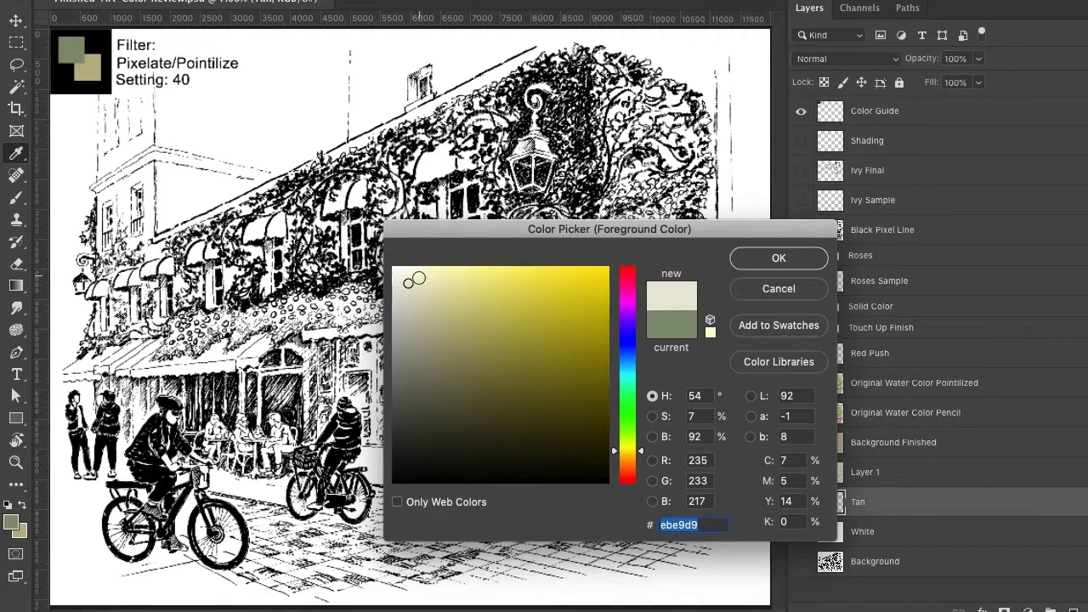
{"action": "left_click_drag", "start_coordinate": [642, 455], "coordinate": [641, 456]}
{"action": "left_click", "coordinate": [773, 256]}
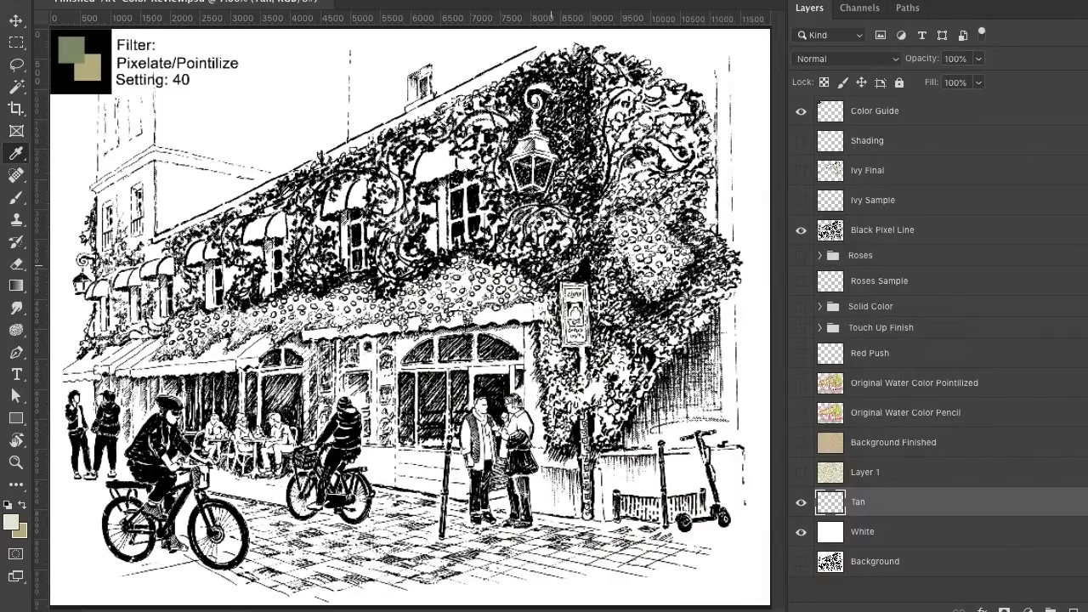
- Select the entire canvas and fill the Tan layer with the pale tan foreground color
{"action": "left_click", "coordinate": [328, 0]}
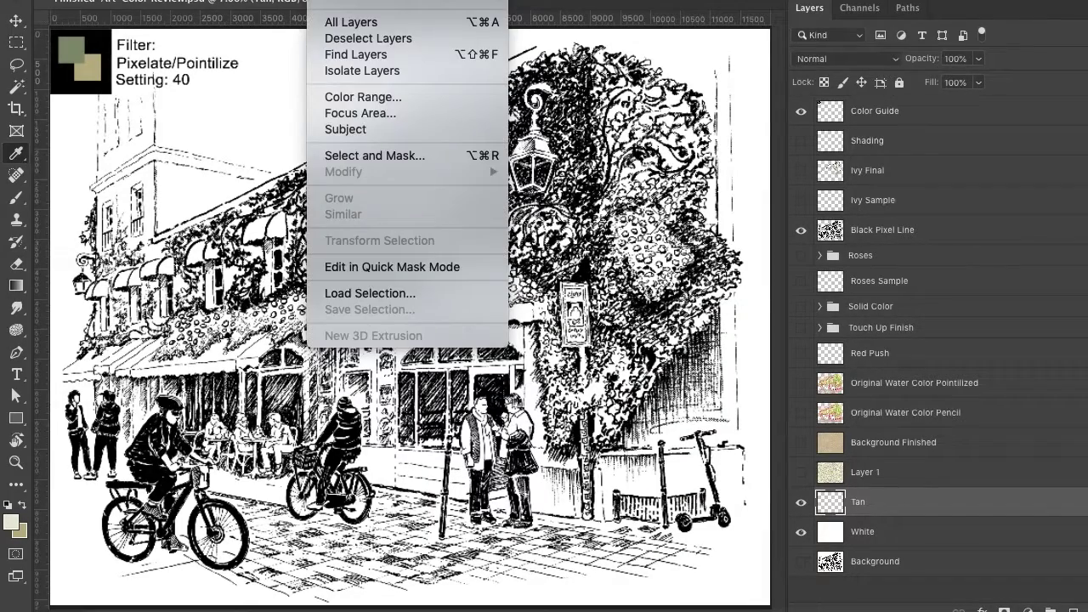
{"action": "key", "text": "super+a"}
{"action": "left_click", "coordinate": [149, 0]}
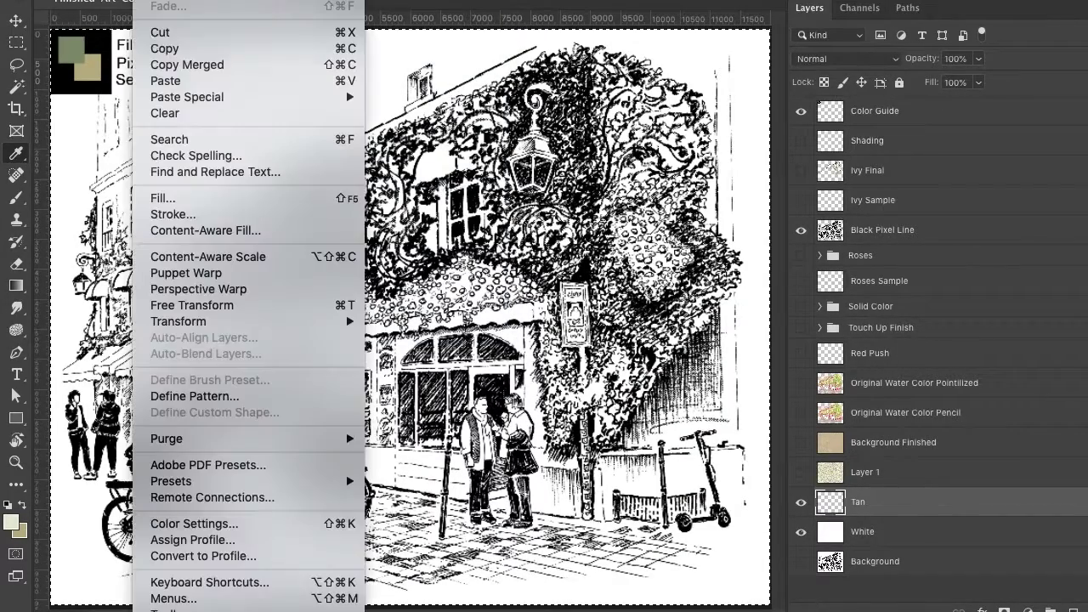
{"action": "left_click", "coordinate": [163, 199]}
{"action": "left_click", "coordinate": [889, 290]}
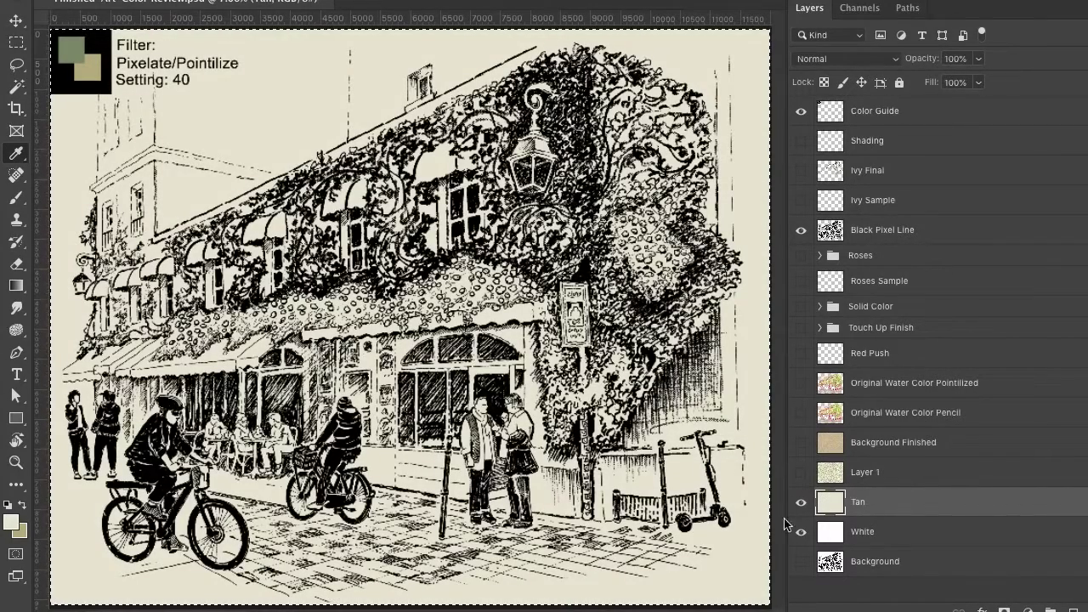
- Show the pointillized Layer 1 above the Tan layer and lower its opacity to 53%
{"action": "left_click", "coordinate": [886, 479]}
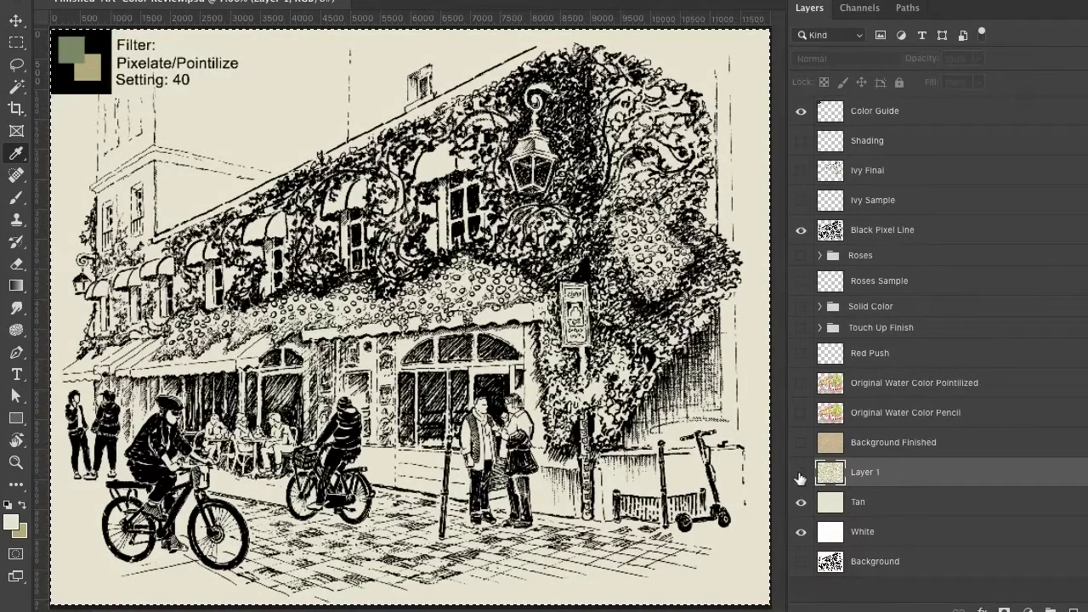
{"action": "left_click", "coordinate": [800, 479]}
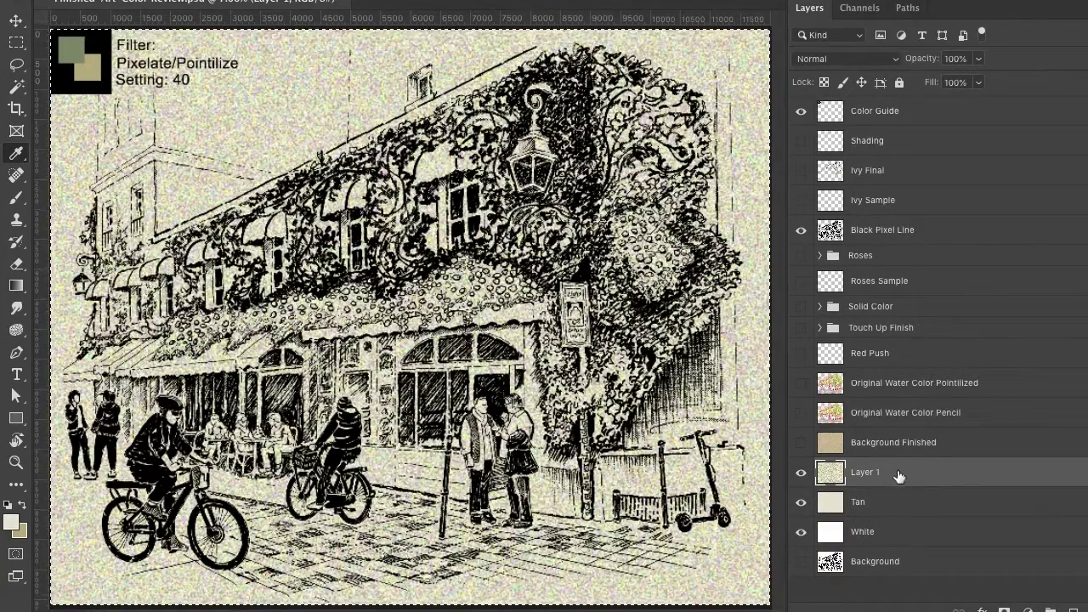
{"action": "left_click", "coordinate": [979, 59]}
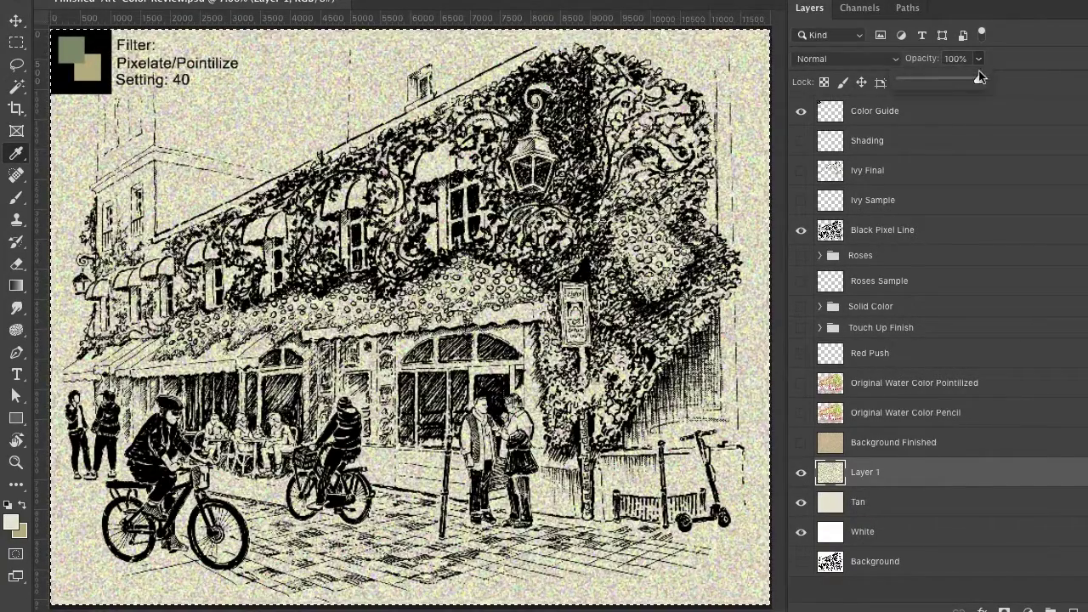
{"action": "left_click_drag", "start_coordinate": [979, 79], "coordinate": [942, 91]}
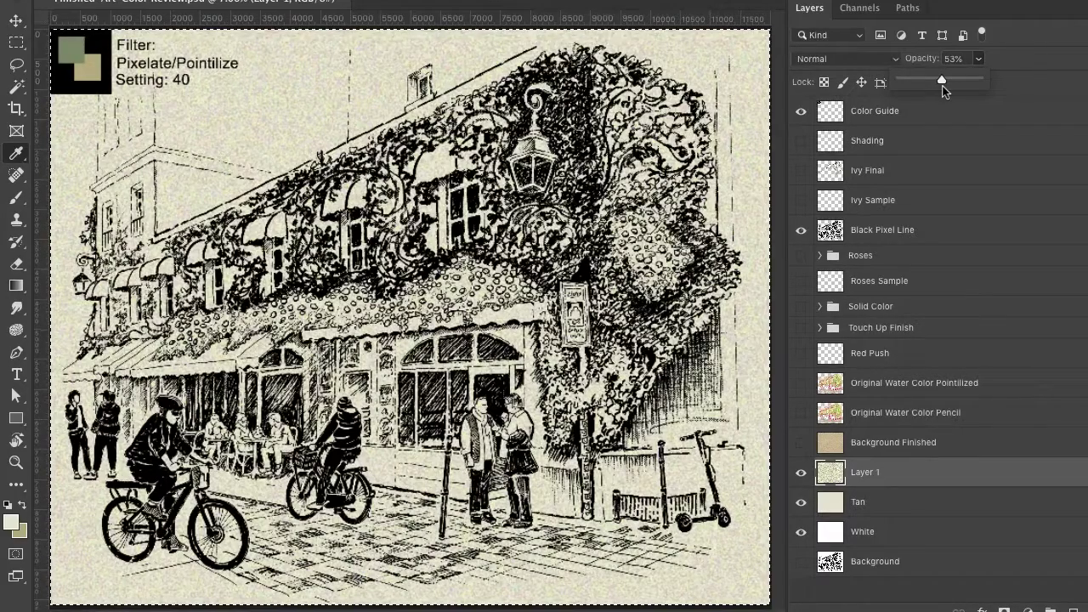
- Delete Layer 1 and the Tan layer together
{"action": "left_click", "coordinate": [908, 476]}
{"action": "left_click", "coordinate": [915, 503], "text": "shift"}
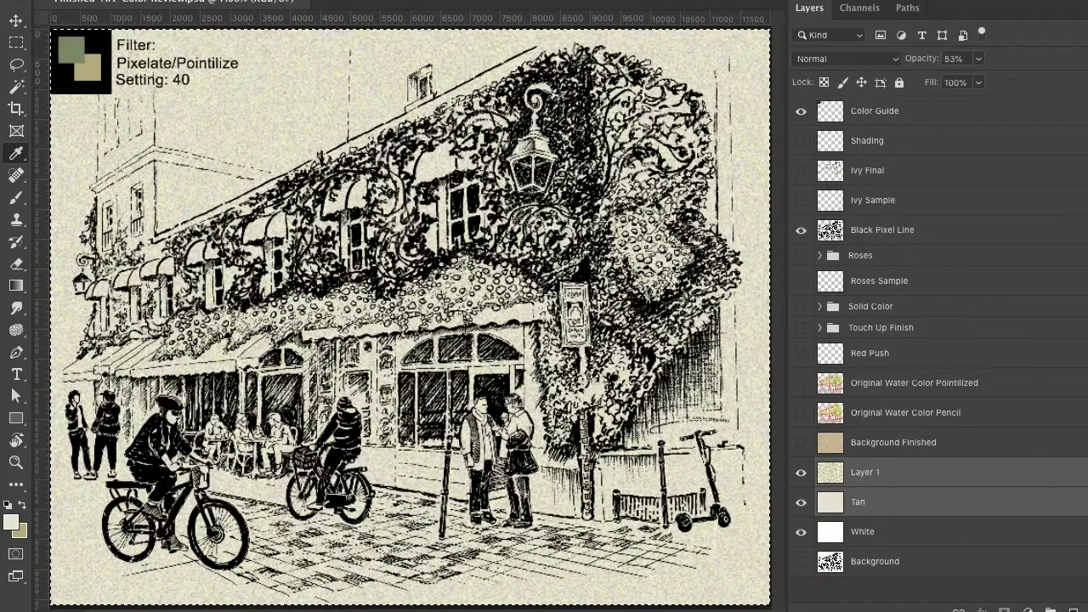
{"action": "key", "text": "Delete"}
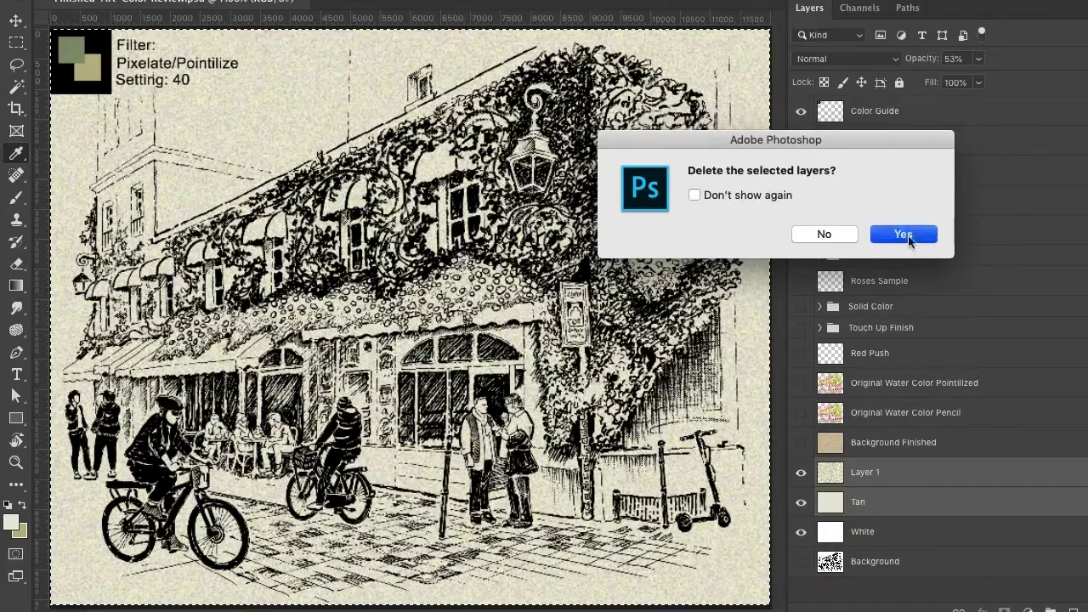
{"action": "left_click", "coordinate": [908, 239]}
- Show the Background Finished layer and reduce its opacity to 59%
{"action": "left_click", "coordinate": [800, 444]}
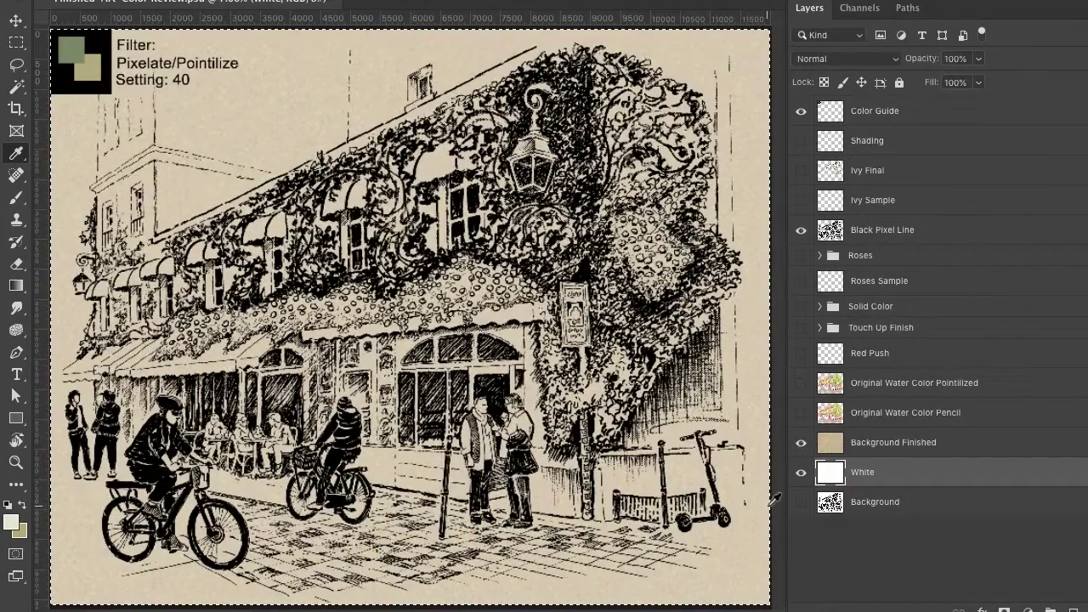
{"action": "left_click", "coordinate": [935, 451]}
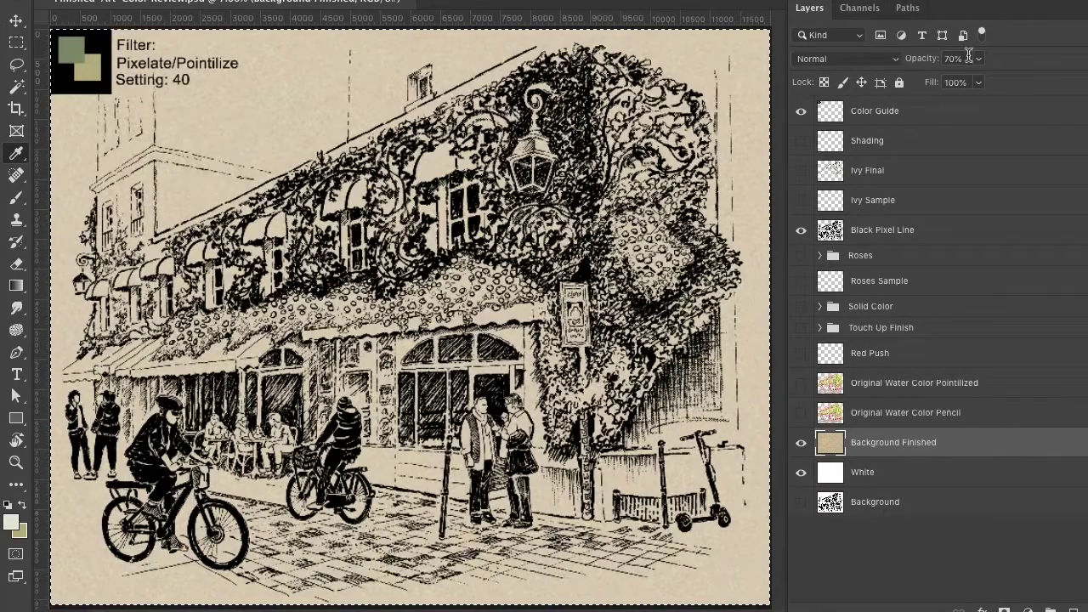
{"action": "left_click", "coordinate": [978, 58]}
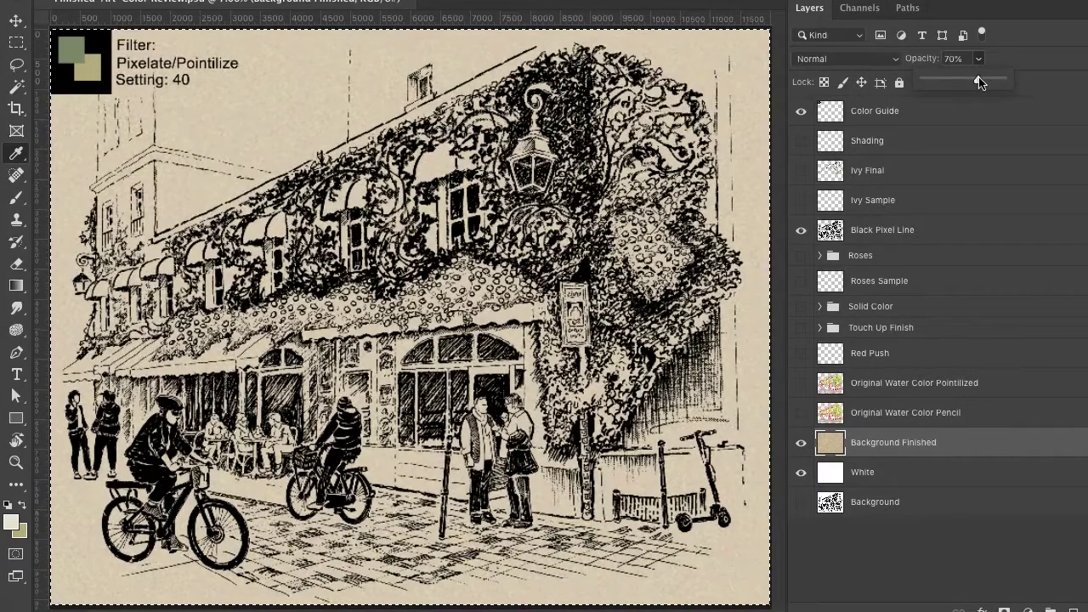
{"action": "mouse_move", "coordinate": [979, 81]}
{"action": "left_mouse_down"}
{"action": "mouse_move", "coordinate": [961, 82]}
{"action": "mouse_move", "coordinate": [978, 82]}
{"action": "left_mouse_up"}
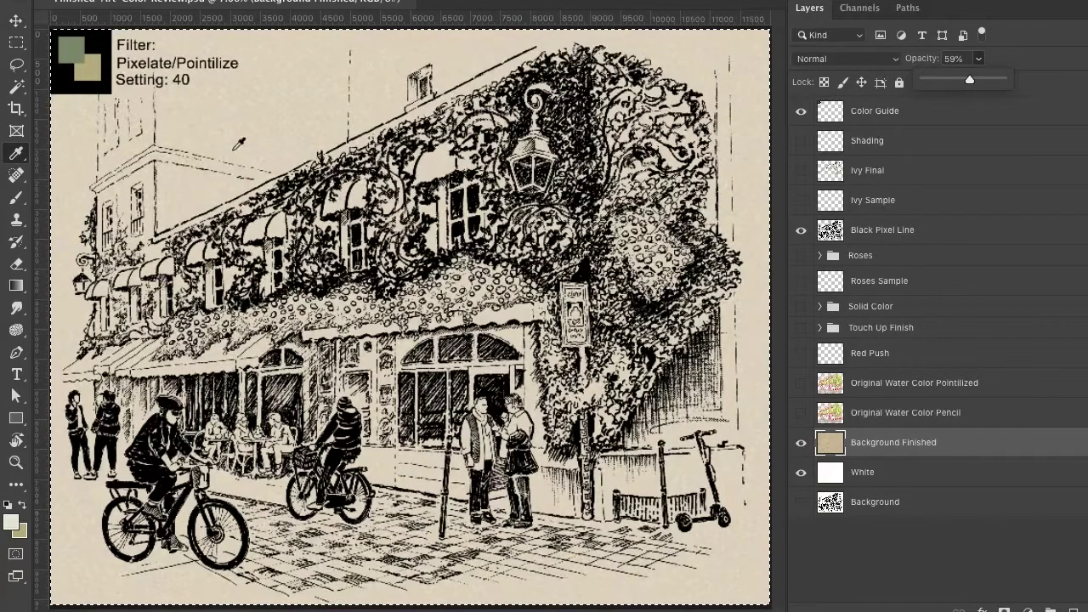
- Hide the Color Guide layer briefly to view the background without it, and show it again
{"action": "left_click", "coordinate": [802, 112]}
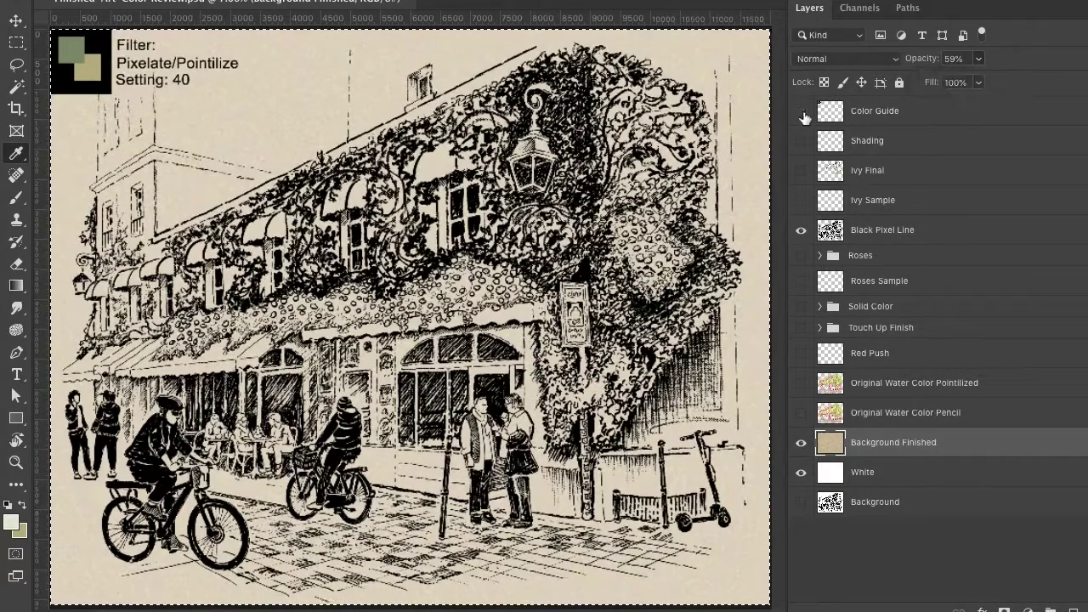
{"action": "left_click", "coordinate": [801, 112]}
{"action": "left_click", "coordinate": [801, 112]}
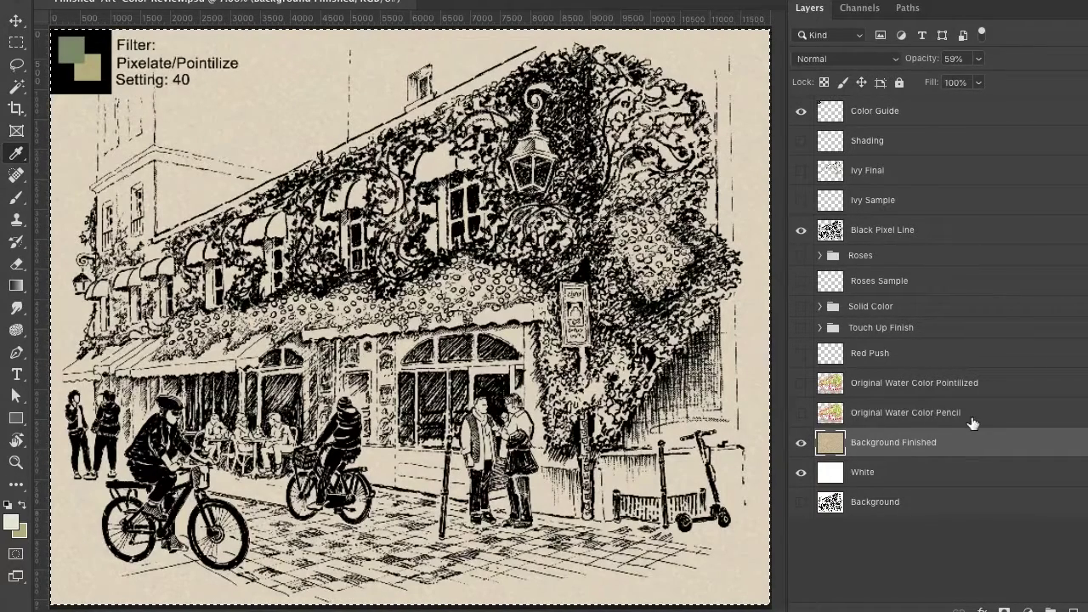
- Show the Original Water Color Pencil layer above the background and clear the canvas selection
{"action": "left_click", "coordinate": [972, 415]}
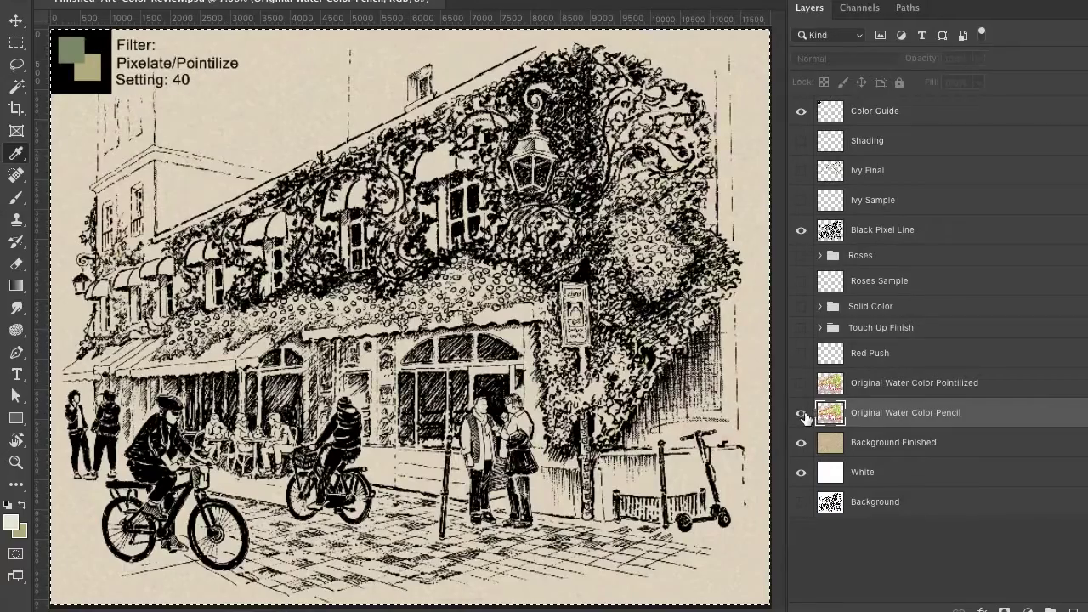
{"action": "left_click", "coordinate": [801, 413]}
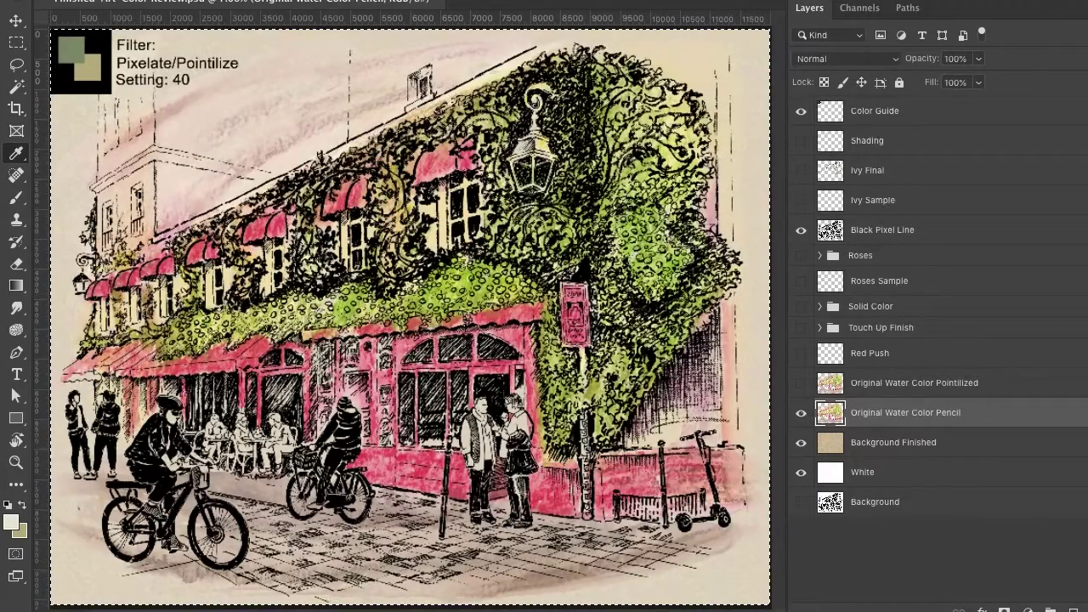
{"action": "left_click", "coordinate": [327, 0]}
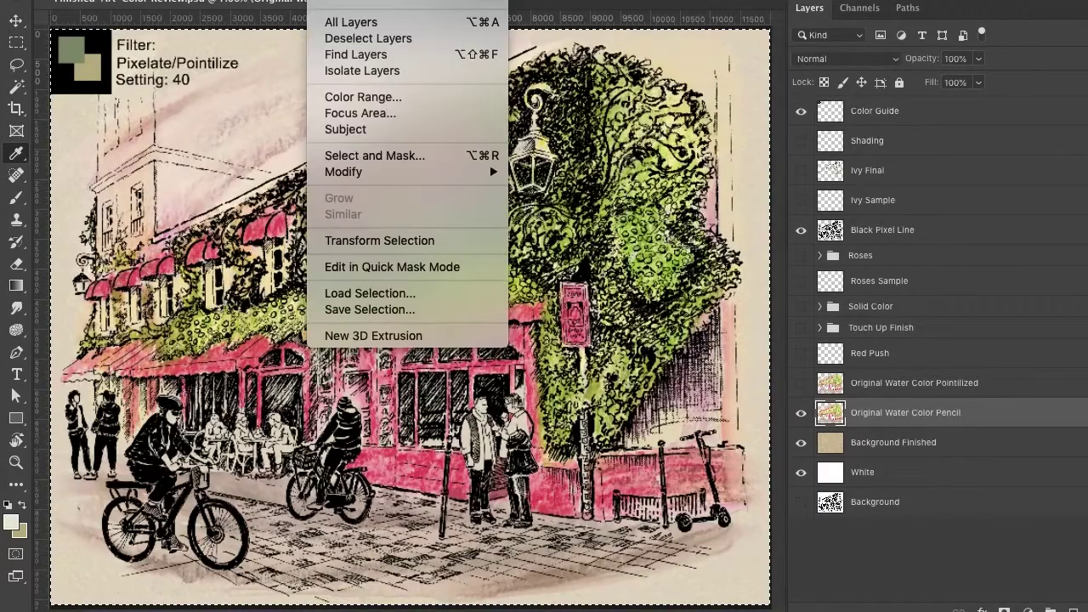
{"action": "key", "text": "Escape"}
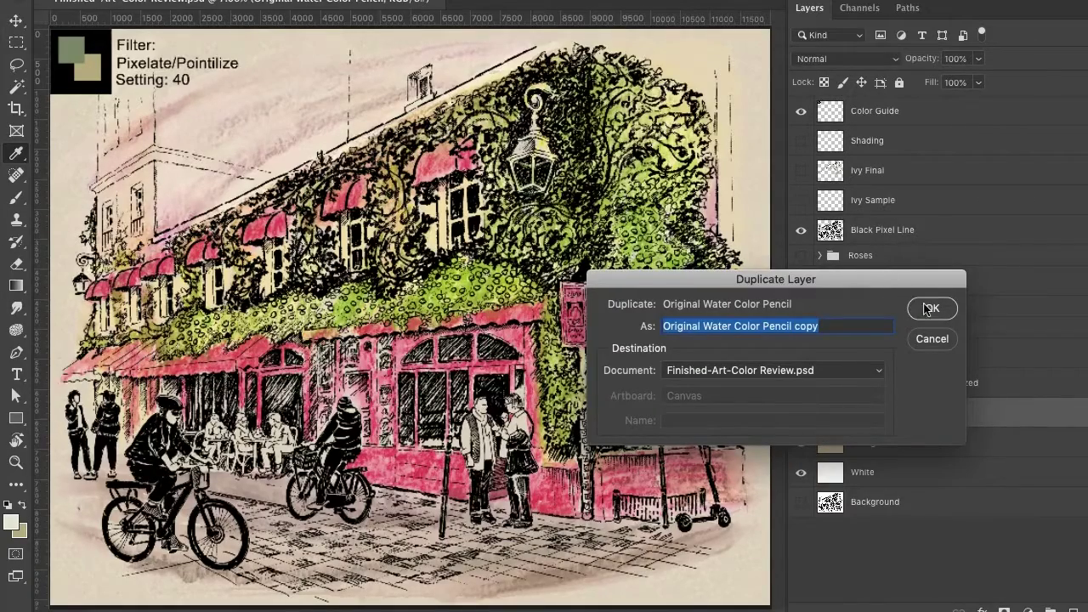
- Try a duplicate of the Original Water Color Pencil layer in Multiply blend mode, and delete that duplicate
{"action": "left_click", "coordinate": [931, 309]}
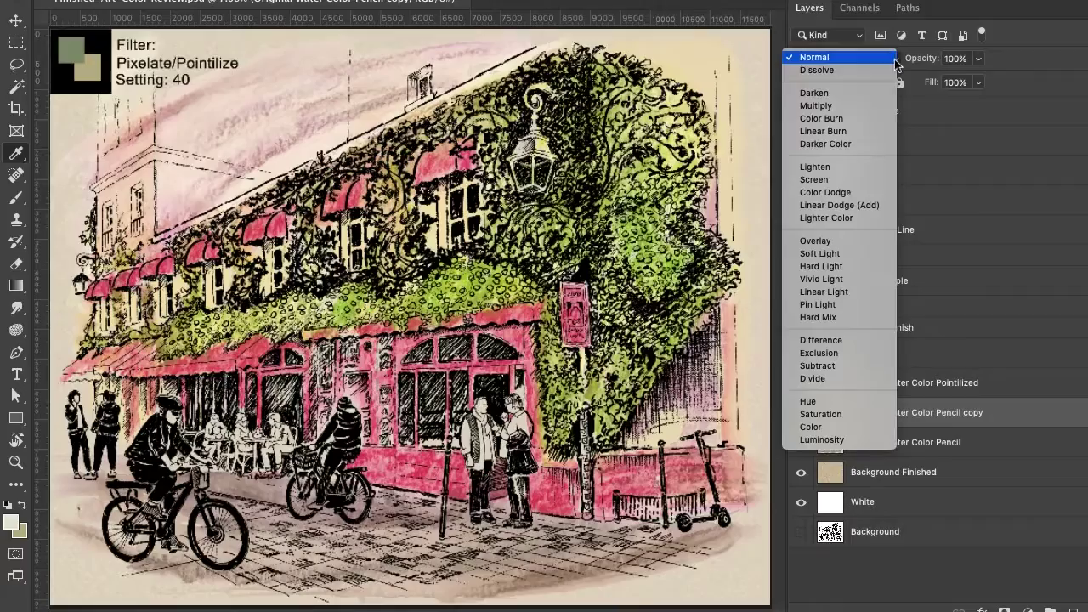
{"action": "left_click", "coordinate": [817, 105]}
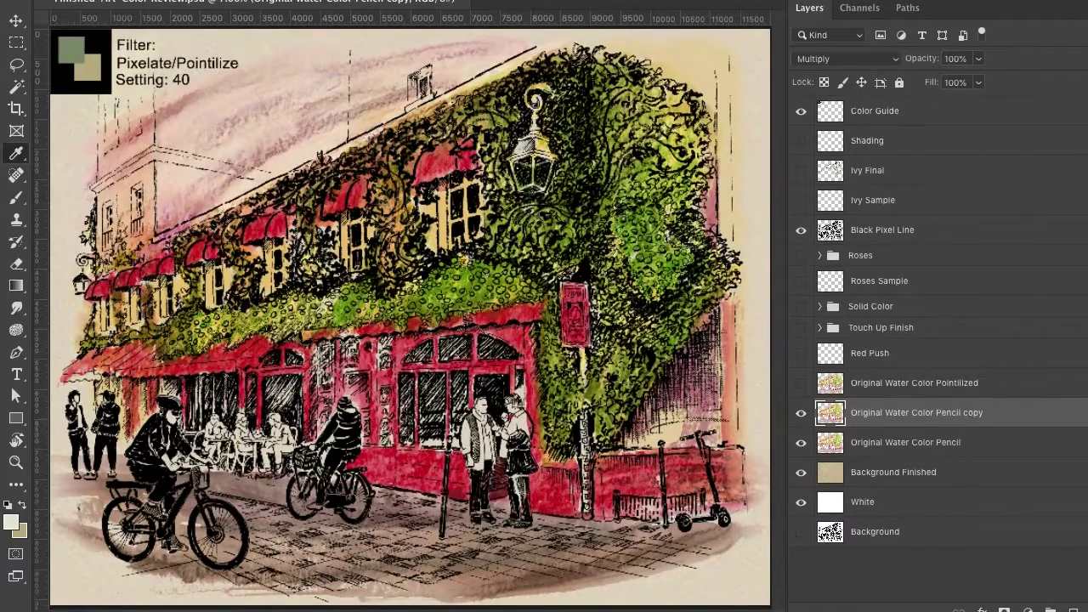
{"action": "key", "text": "Delete"}
{"action": "left_click", "coordinate": [897, 239]}
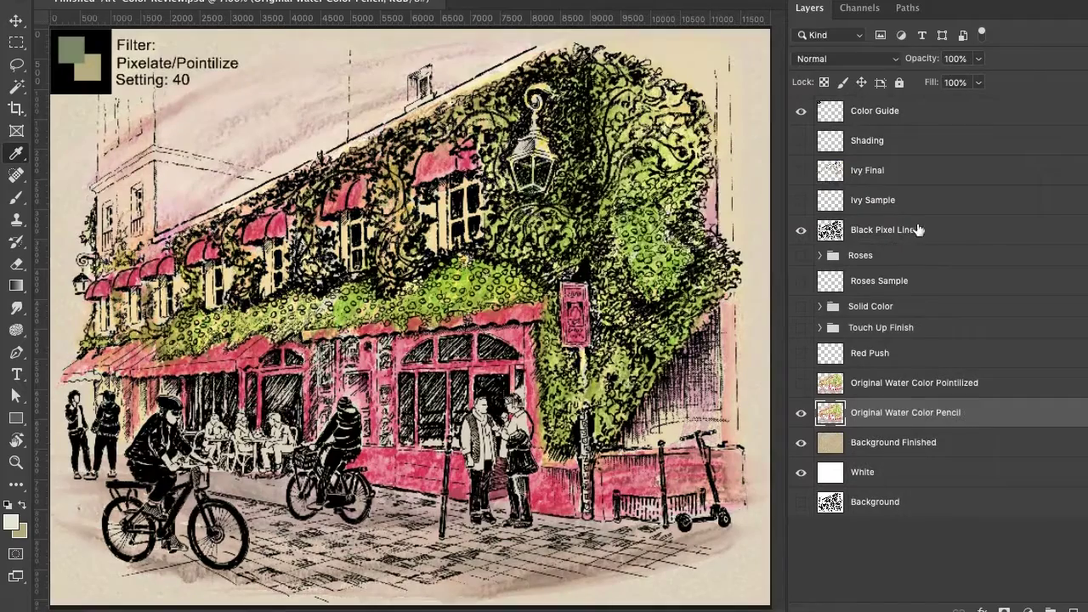
- Show the Red Push layer and move it directly above the Original Water Color Pencil layer
{"action": "left_click", "coordinate": [898, 356]}
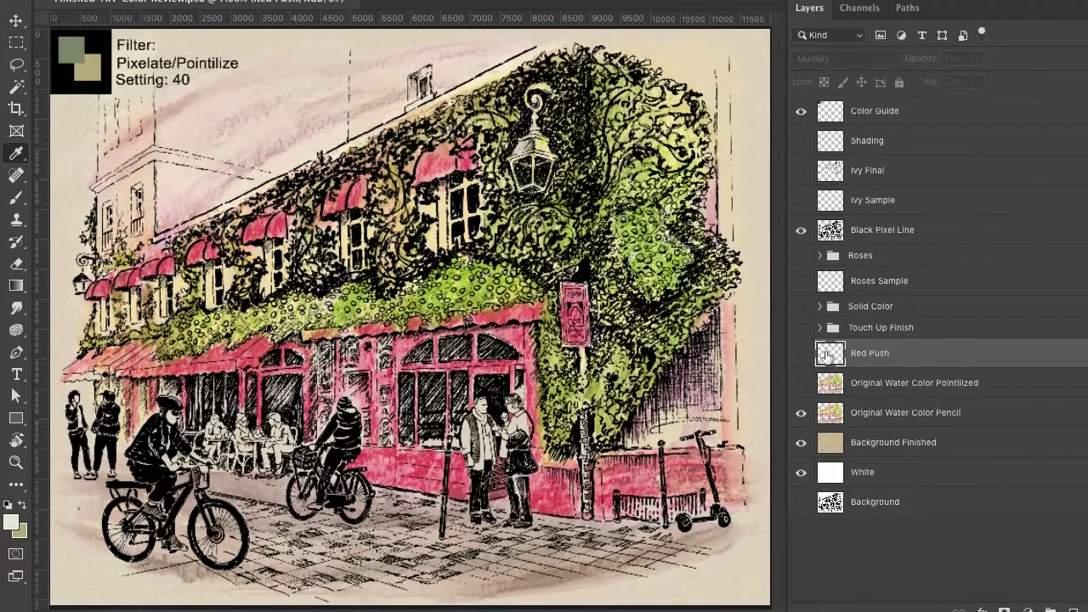
{"action": "left_click", "coordinate": [801, 354]}
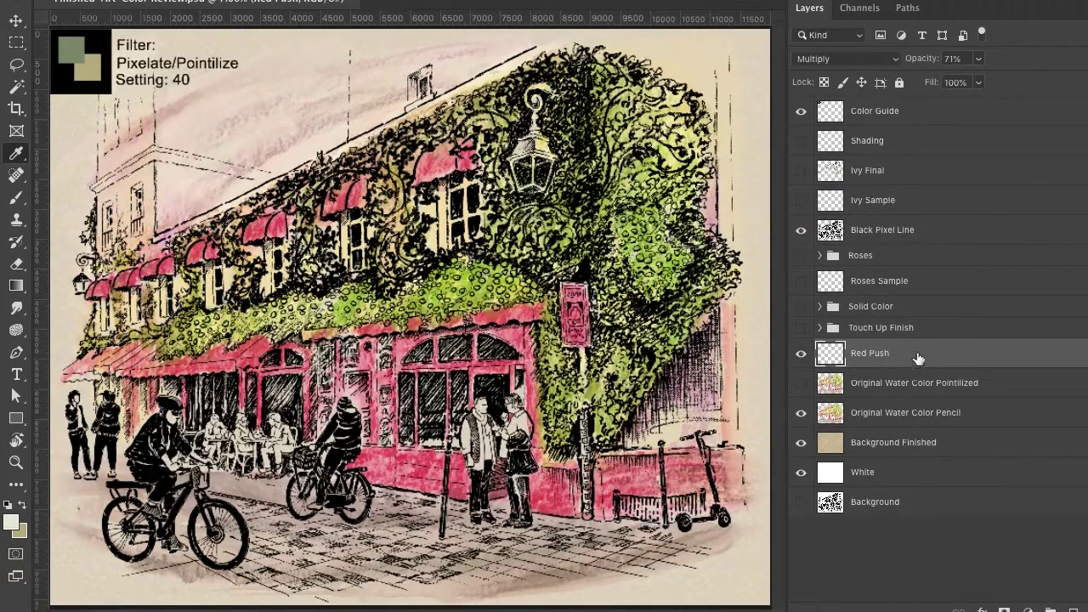
{"action": "left_click_drag", "start_coordinate": [918, 358], "coordinate": [922, 407]}
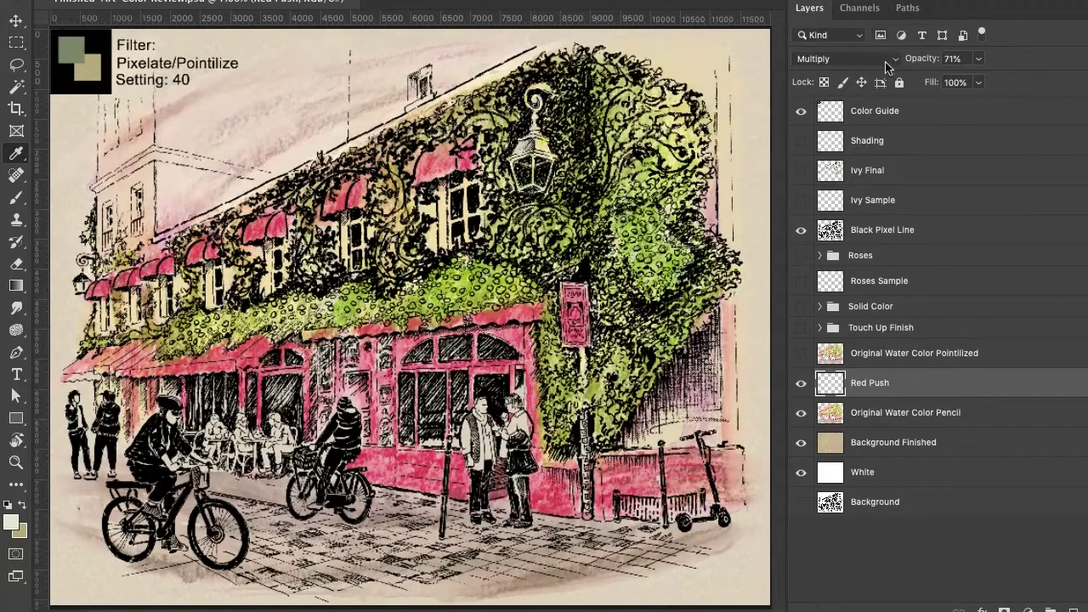
- Load the saved Red path as a selection around the awnings and café front, keeping the Red Push layer active
{"action": "left_click", "coordinate": [910, 8]}
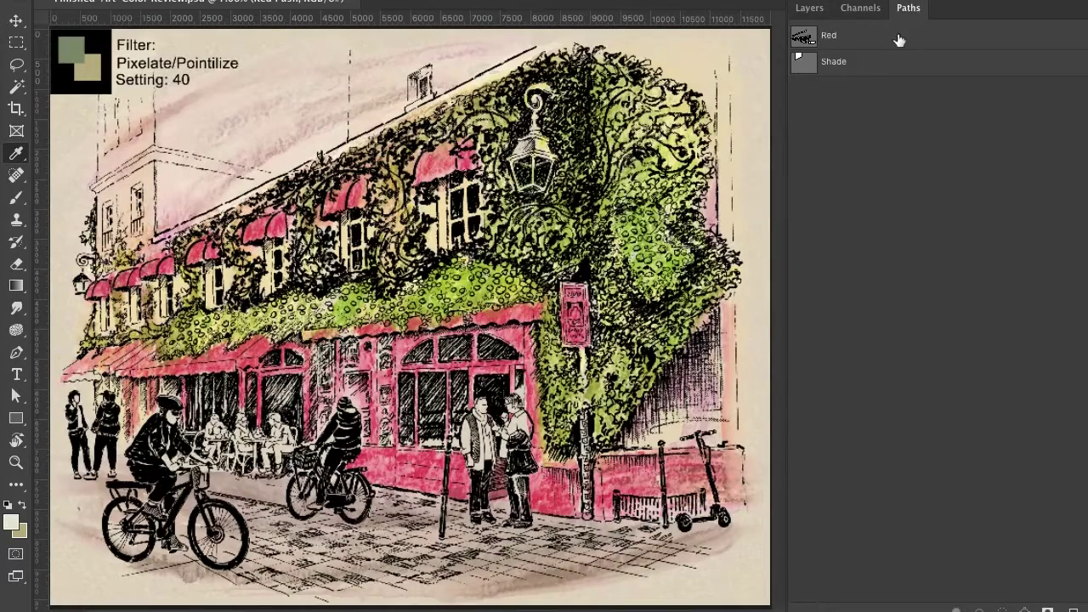
{"action": "left_click", "coordinate": [900, 37]}
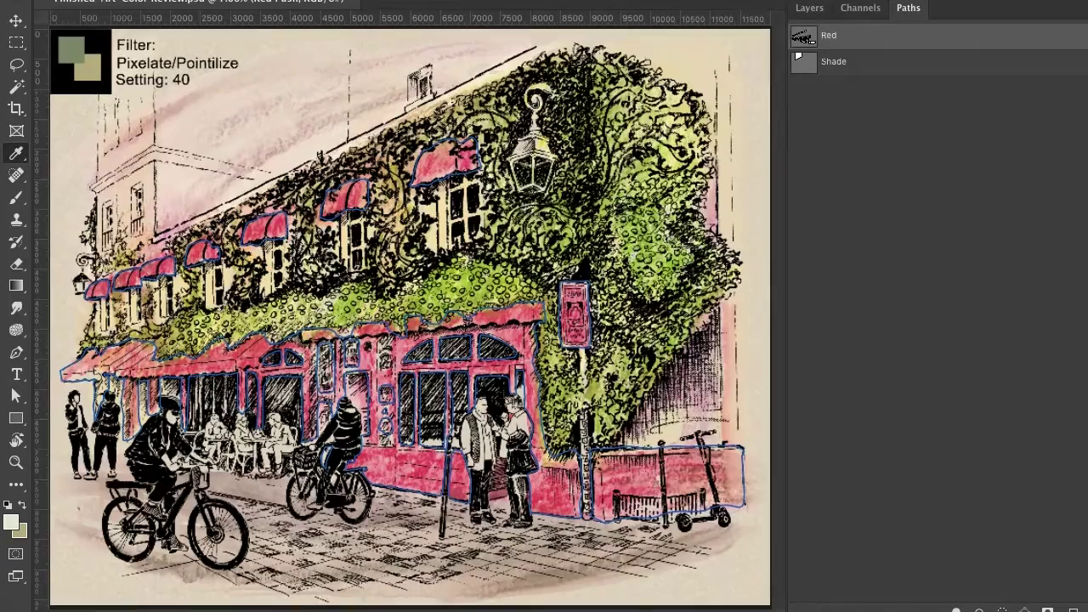
{"action": "left_click", "coordinate": [1002, 611], "text": "alt"}
{"action": "left_click", "coordinate": [871, 287]}
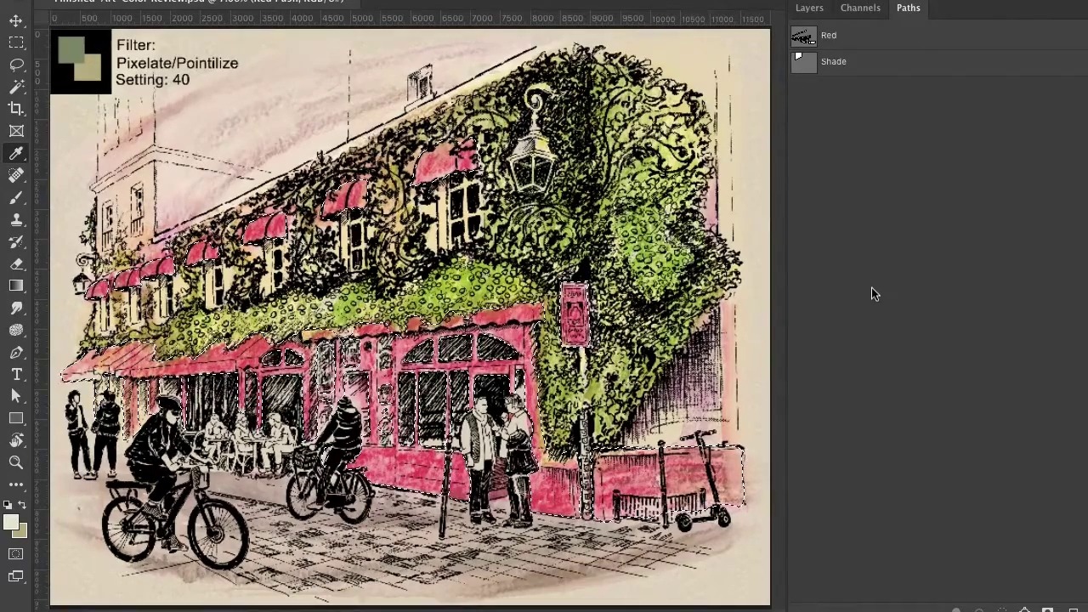
{"action": "left_click", "coordinate": [823, 10]}
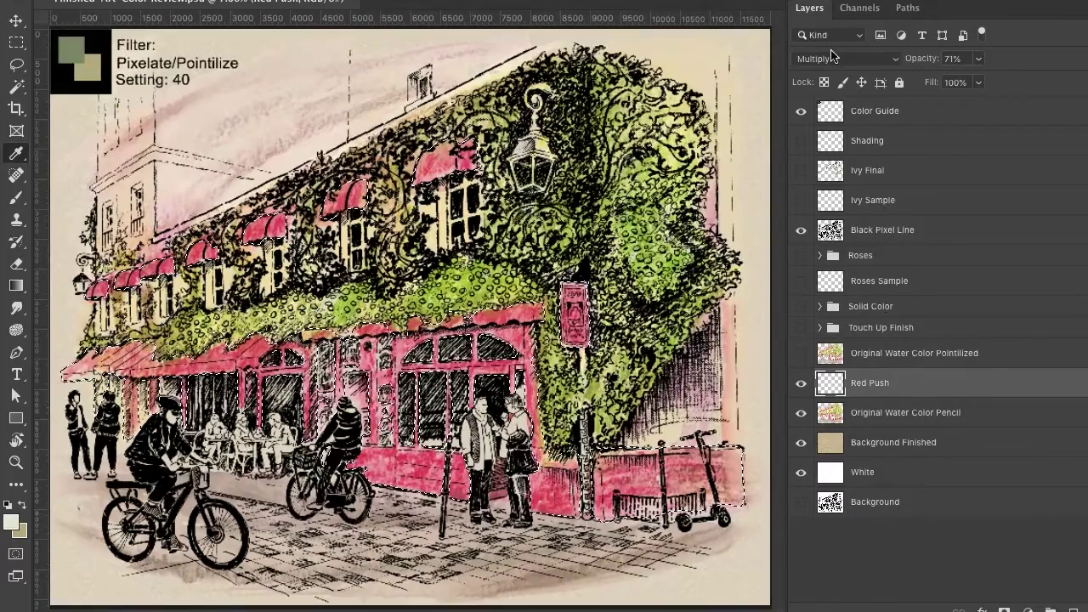
- Set the foreground color to dark red 873f39 and fill the Red Push selection with it in Normal mode at 100% opacity
{"action": "left_click", "coordinate": [10, 524]}
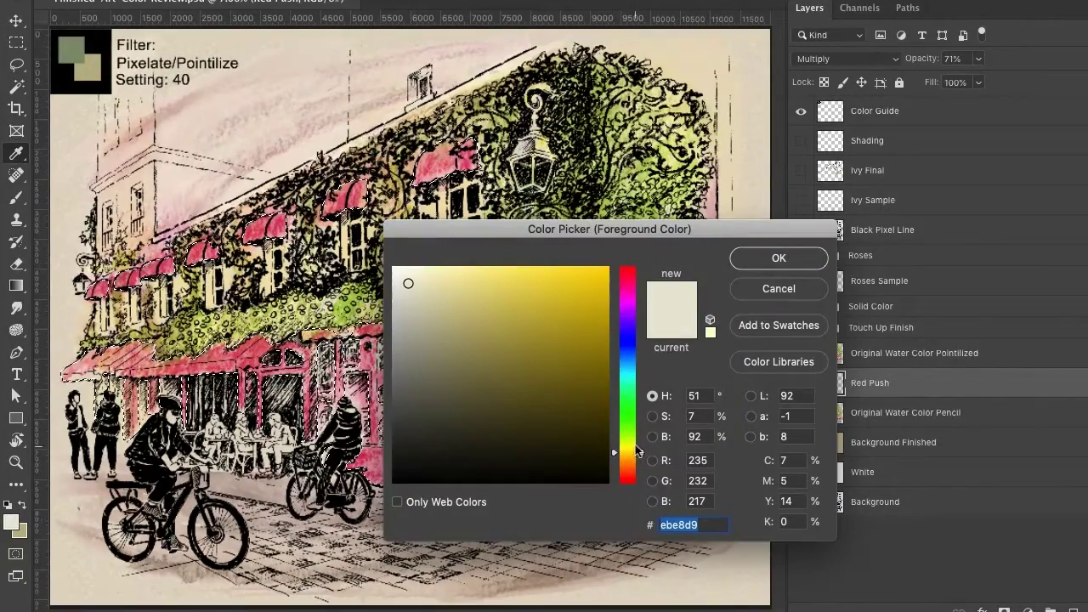
{"action": "left_click_drag", "start_coordinate": [631, 472], "coordinate": [625, 473]}
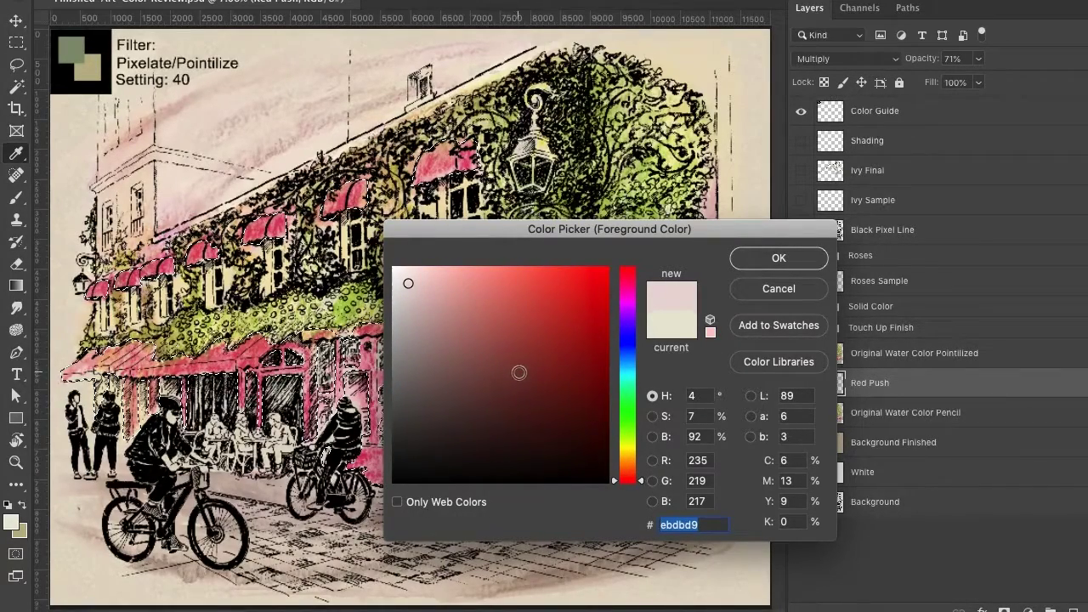
{"action": "left_click", "coordinate": [518, 368]}
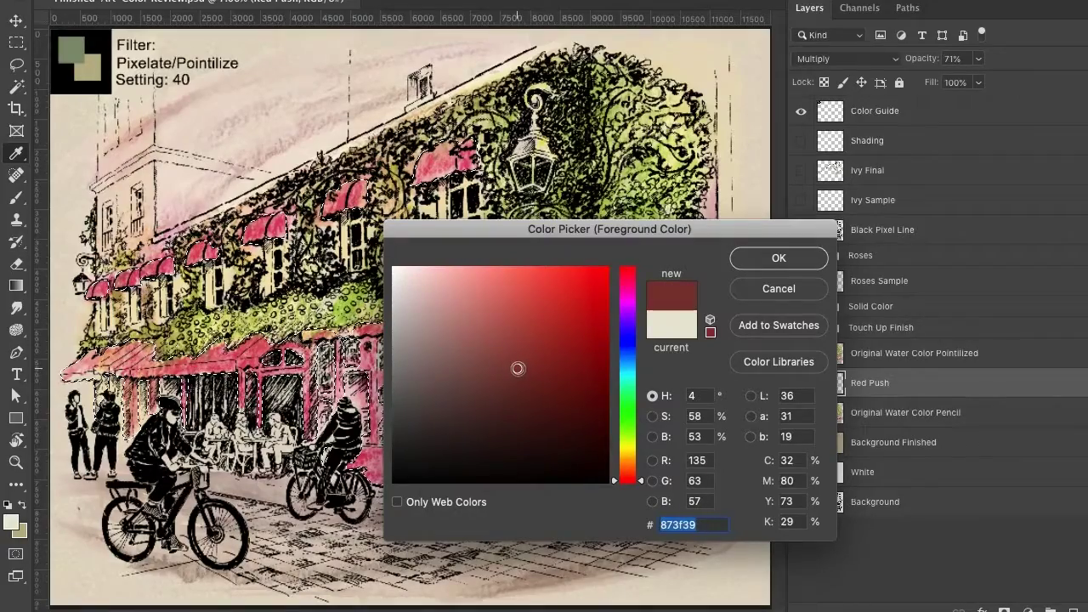
{"action": "left_click", "coordinate": [776, 261]}
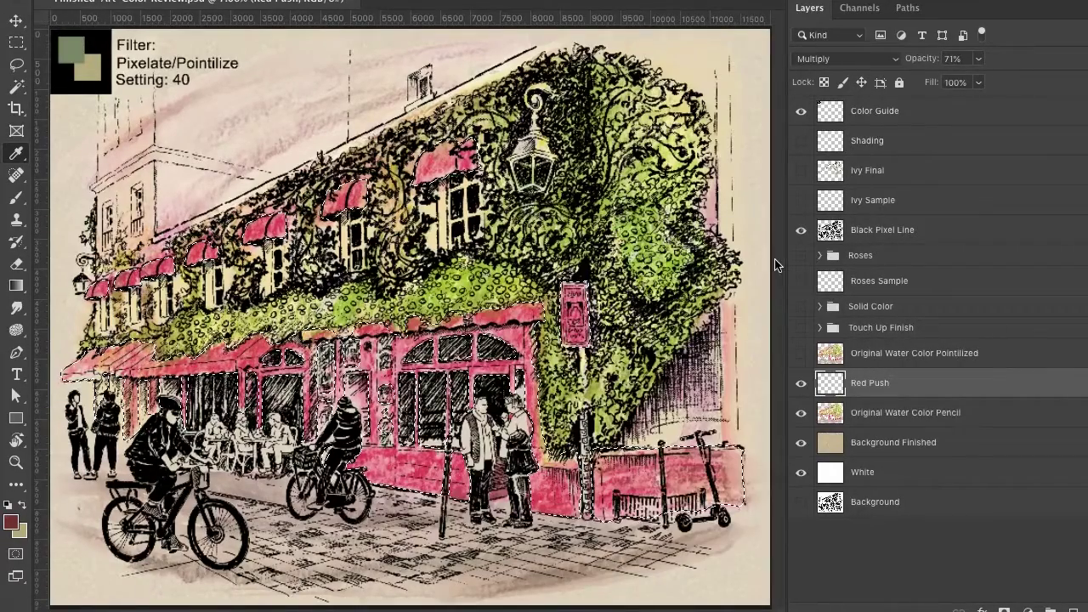
{"action": "left_click", "coordinate": [146, 1]}
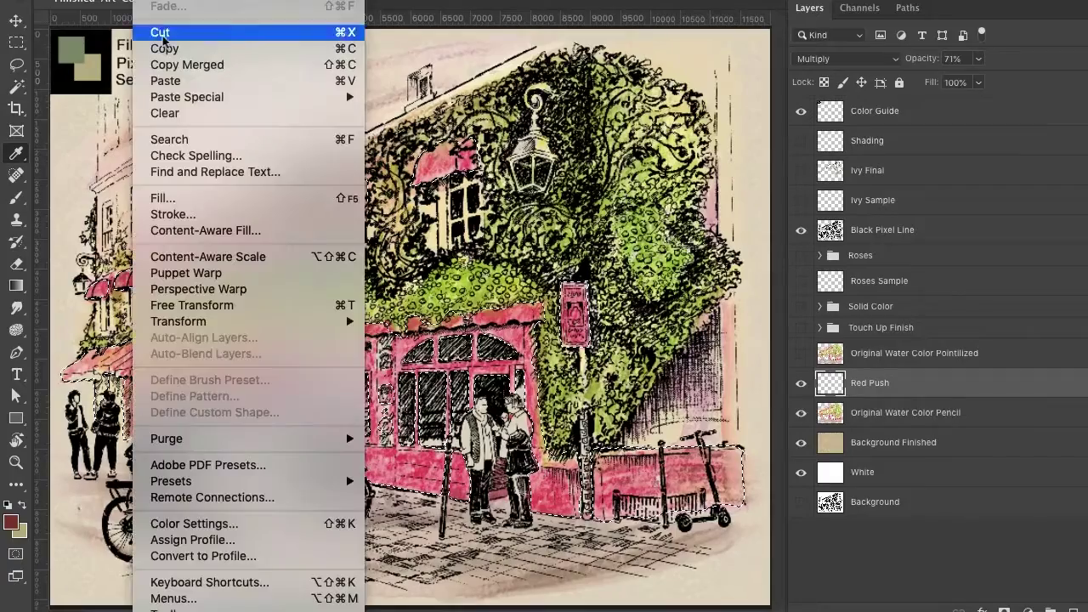
{"action": "left_click", "coordinate": [180, 197]}
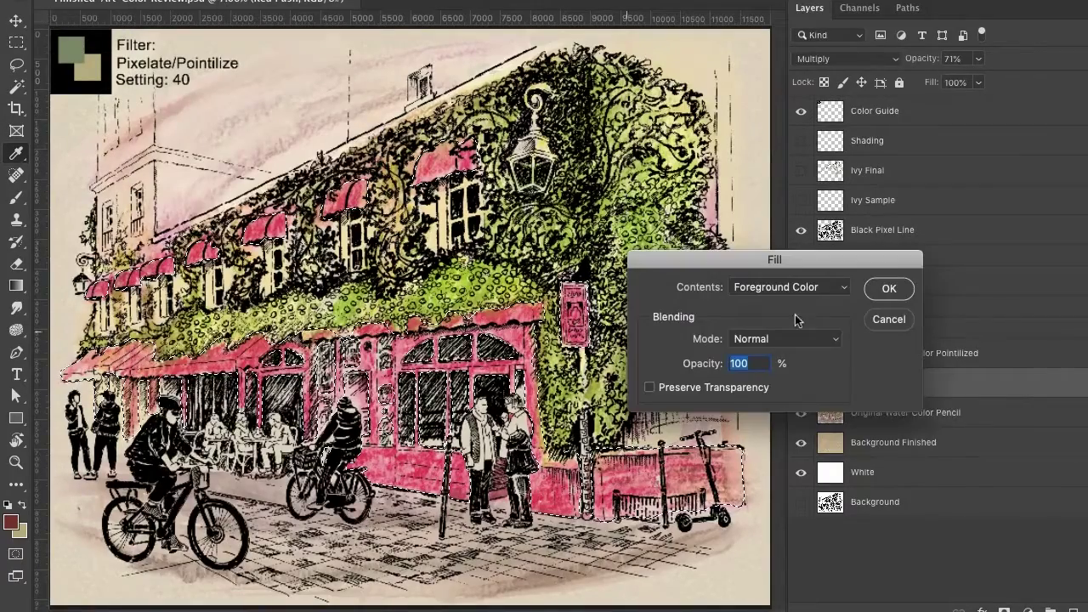
{"action": "left_click", "coordinate": [889, 290]}
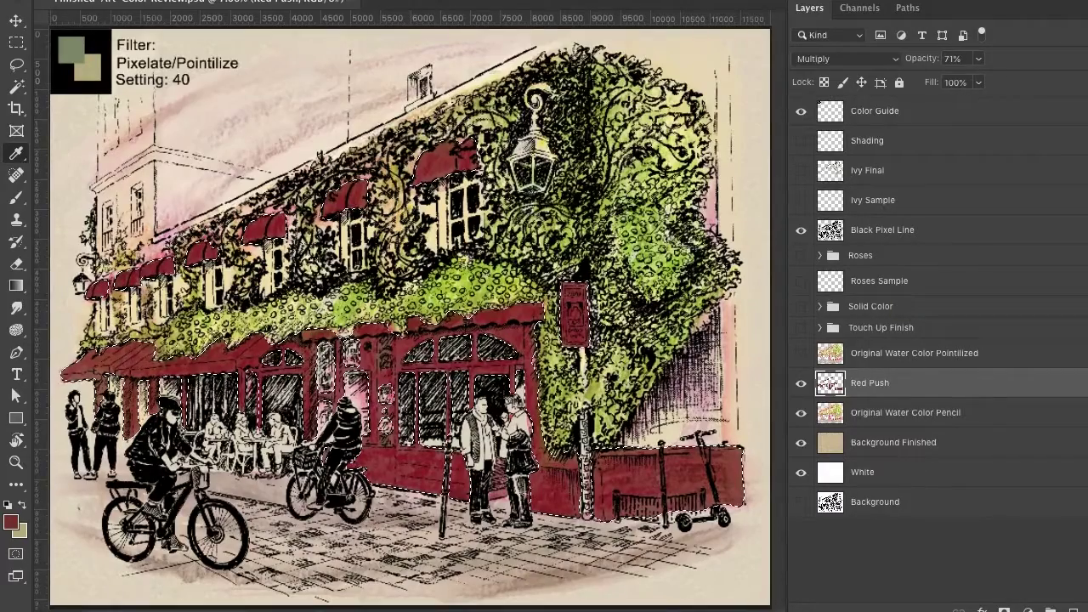
- Adjust the red fill with Hue/Saturation, setting Saturation to +6 and raising Lightness, and clear the selection
{"action": "left_click", "coordinate": [183, 1]}
{"action": "mouse_move", "coordinate": [222, 0]}
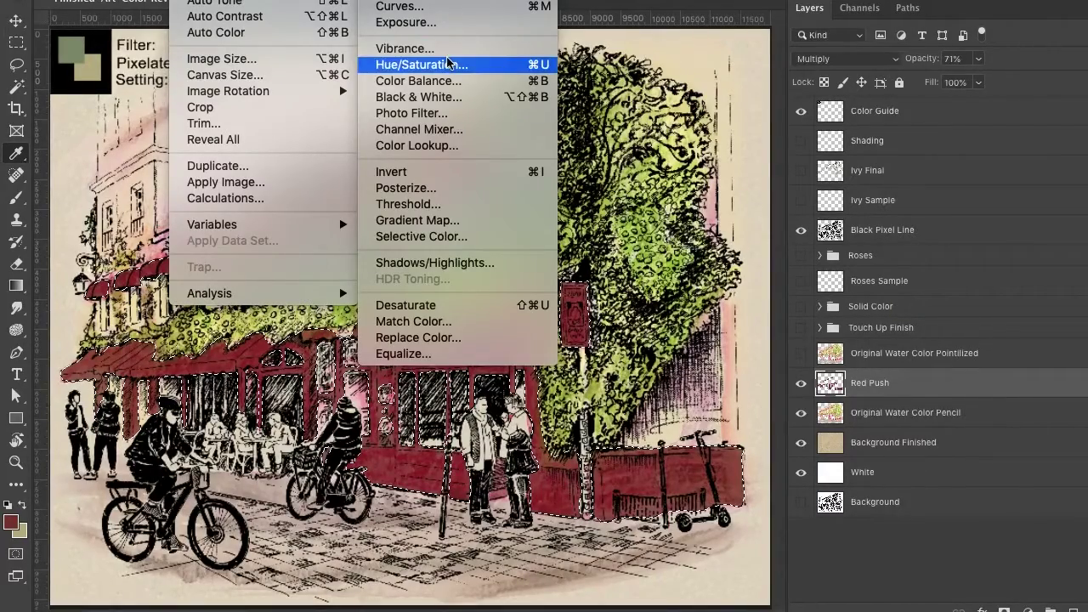
{"action": "left_click", "coordinate": [422, 65]}
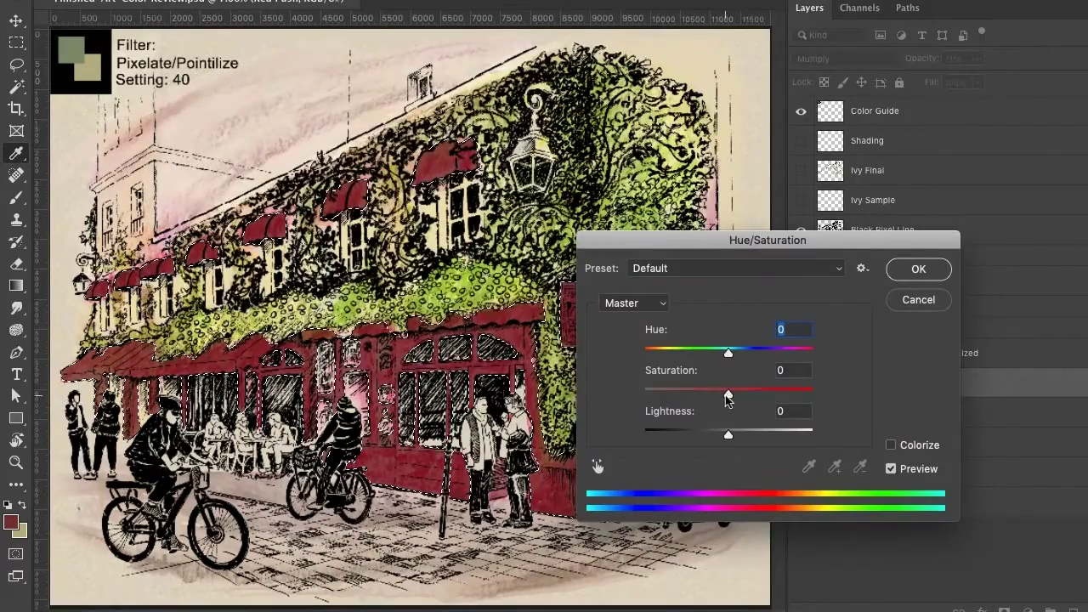
{"action": "left_click_drag", "start_coordinate": [728, 396], "coordinate": [720, 400]}
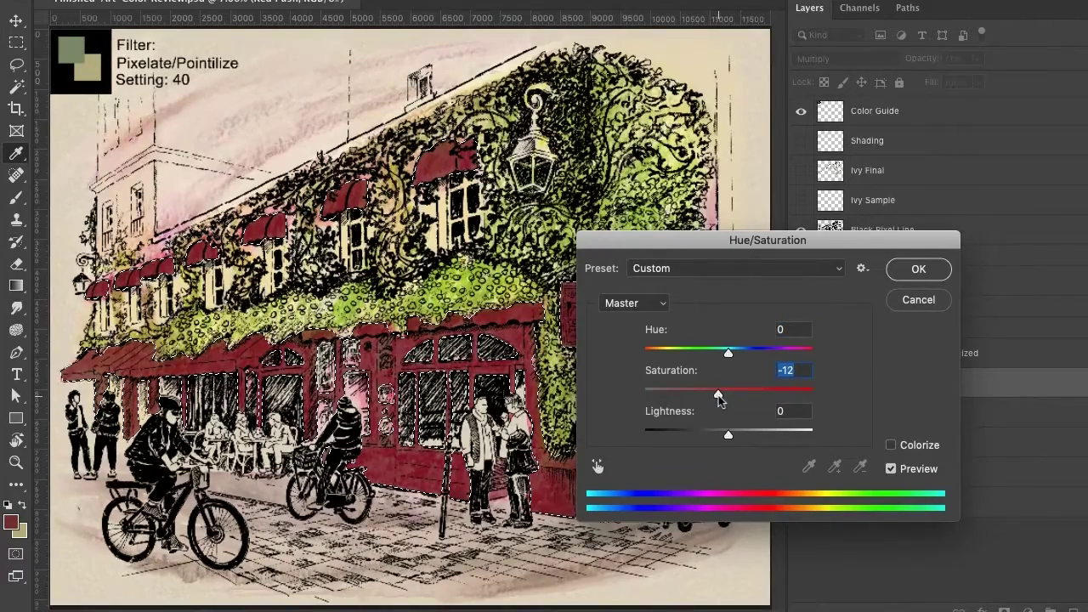
{"action": "left_click_drag", "start_coordinate": [730, 438], "coordinate": [752, 440]}
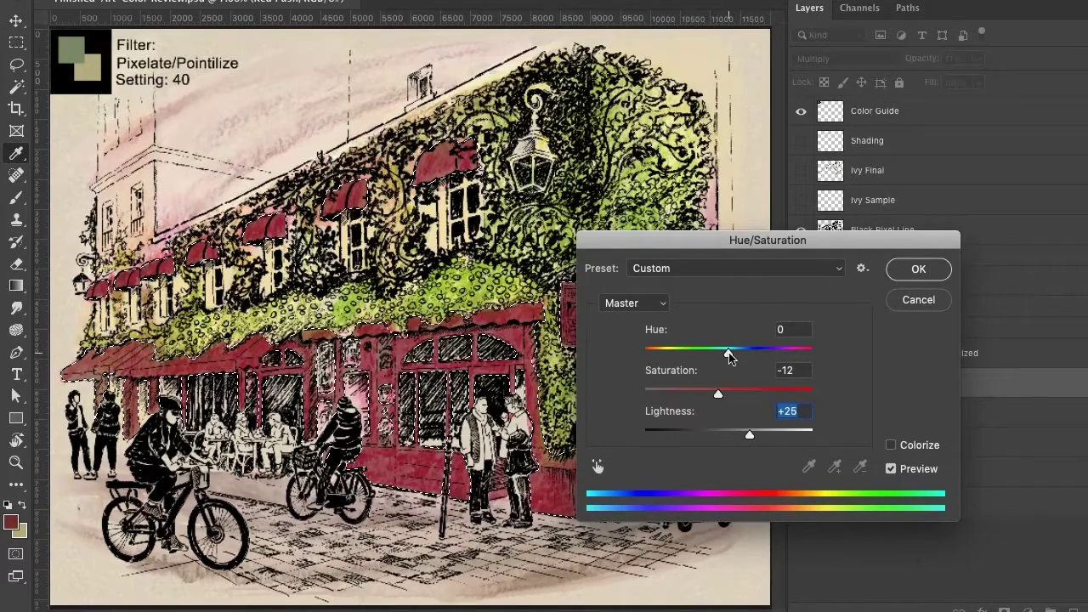
{"action": "left_click_drag", "start_coordinate": [719, 394], "coordinate": [731, 398]}
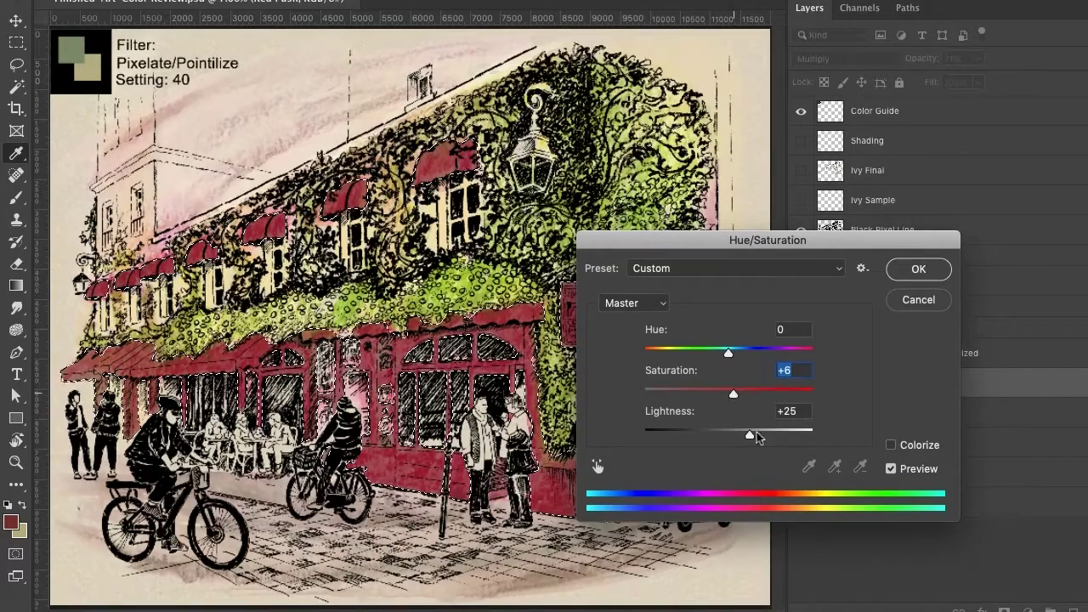
{"action": "left_click_drag", "start_coordinate": [750, 439], "coordinate": [757, 435]}
{"action": "left_click", "coordinate": [899, 270]}
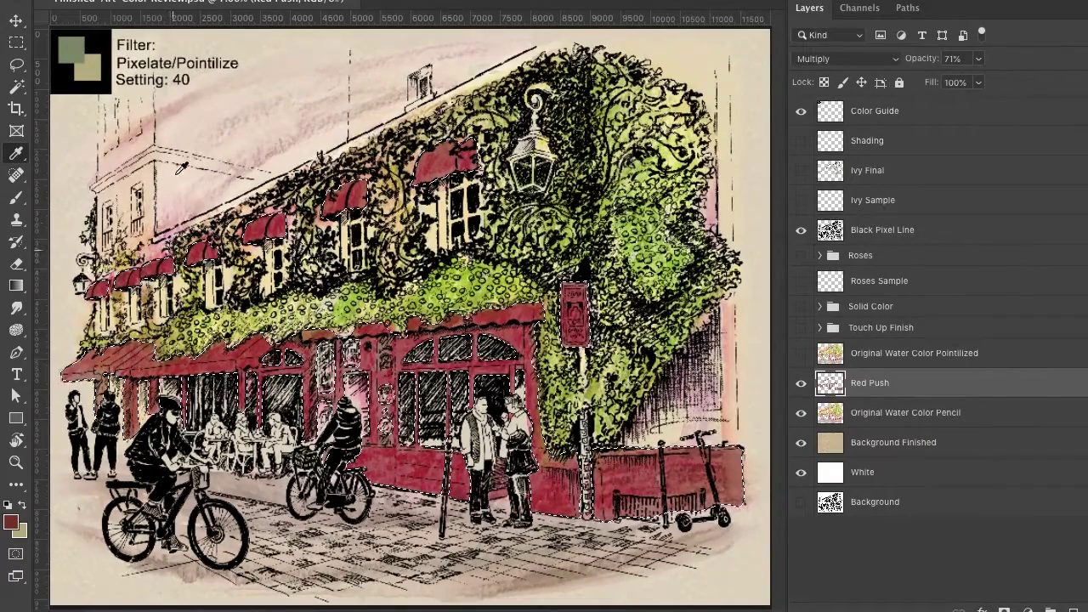
{"action": "left_click", "coordinate": [327, 0]}
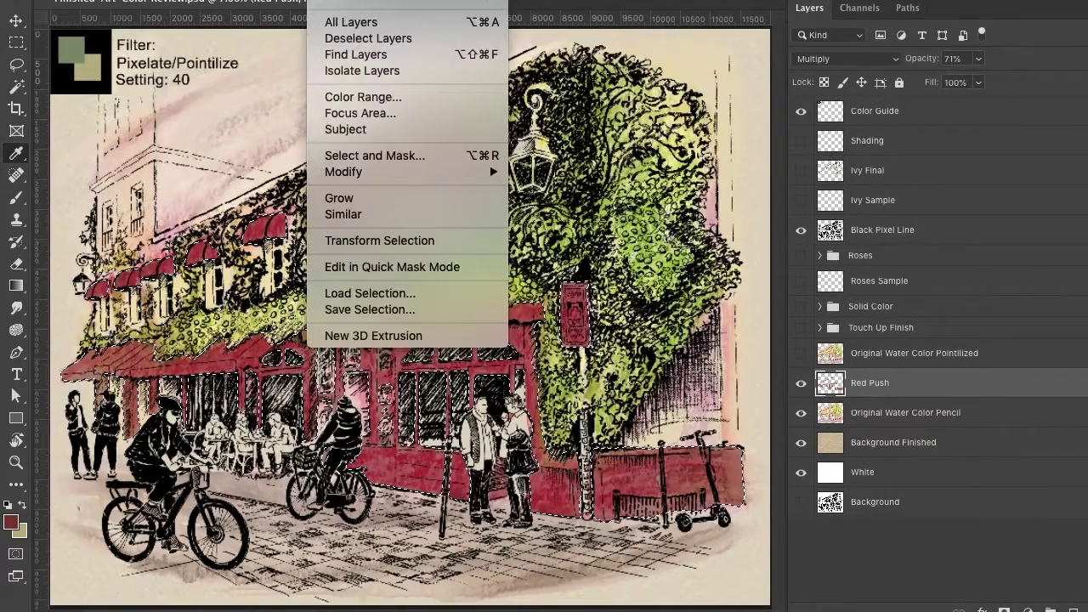
{"action": "key", "text": "super+d"}
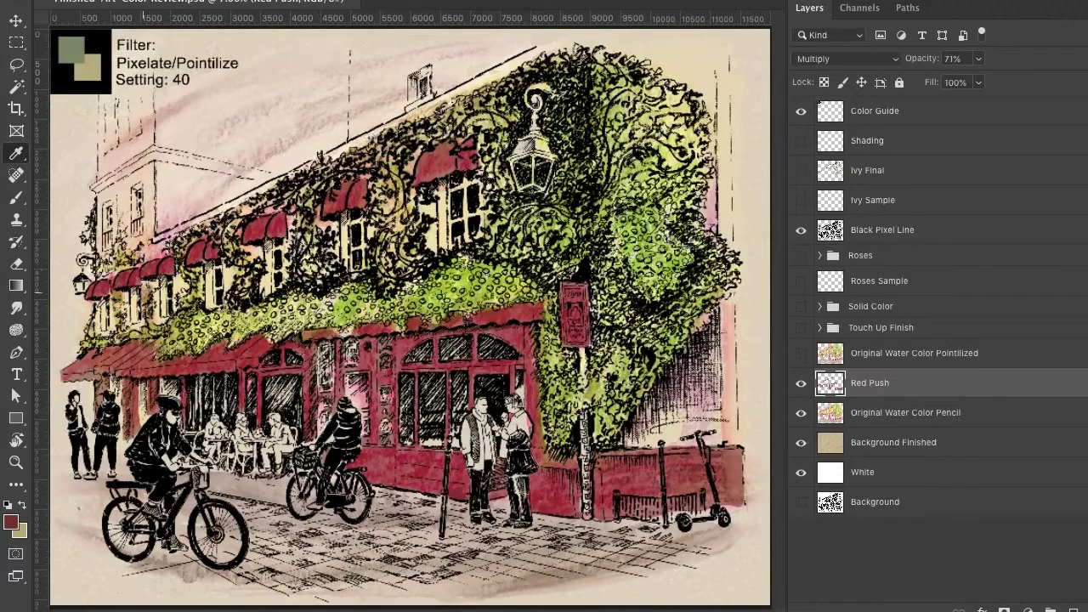
- Lasso highlight areas on the upper window awnings and the long lower awnings, adding each area to one selection
{"action": "left_click", "coordinate": [15, 64]}
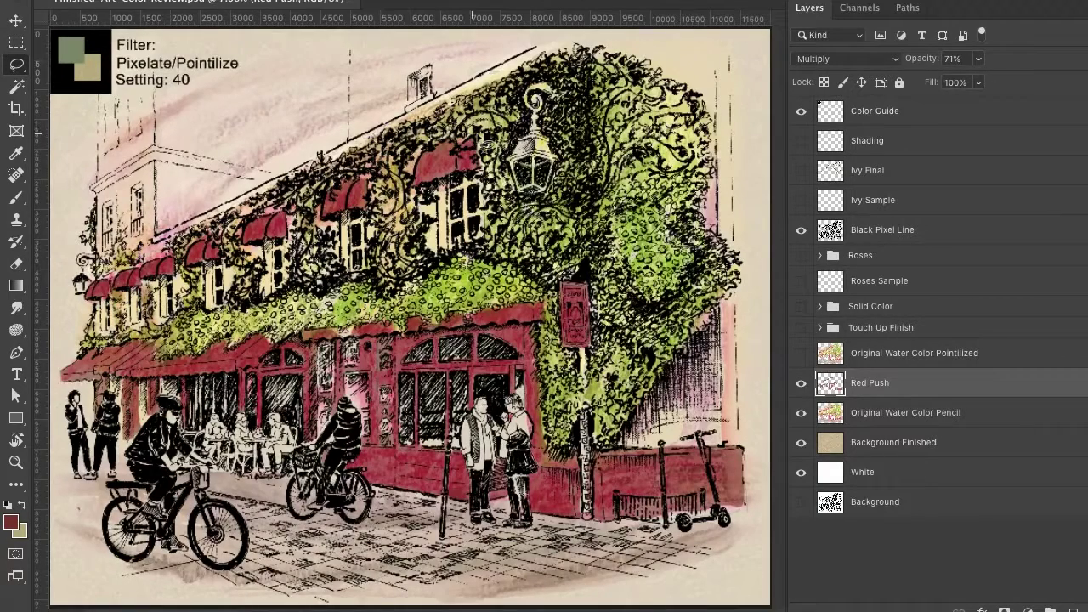
{"action": "mouse_move", "coordinate": [478, 141]}
{"action": "left_mouse_down"}
{"action": "mouse_move", "coordinate": [444, 202]}
{"action": "mouse_move", "coordinate": [418, 204]}
{"action": "mouse_move", "coordinate": [413, 166]}
{"action": "mouse_move", "coordinate": [478, 139]}
{"action": "left_mouse_up"}
{"action": "mouse_move", "coordinate": [362, 200]}
{"action": "left_mouse_down"}
{"action": "mouse_move", "coordinate": [347, 230]}
{"action": "mouse_move", "coordinate": [323, 231]}
{"action": "mouse_move", "coordinate": [350, 173]}
{"action": "mouse_move", "coordinate": [361, 201]}
{"action": "left_mouse_up"}
{"action": "mouse_move", "coordinate": [285, 219]}
{"action": "left_mouse_down"}
{"action": "mouse_move", "coordinate": [277, 242]}
{"action": "mouse_move", "coordinate": [247, 255]}
{"action": "mouse_move", "coordinate": [243, 226]}
{"action": "mouse_move", "coordinate": [286, 213]}
{"action": "left_mouse_up"}
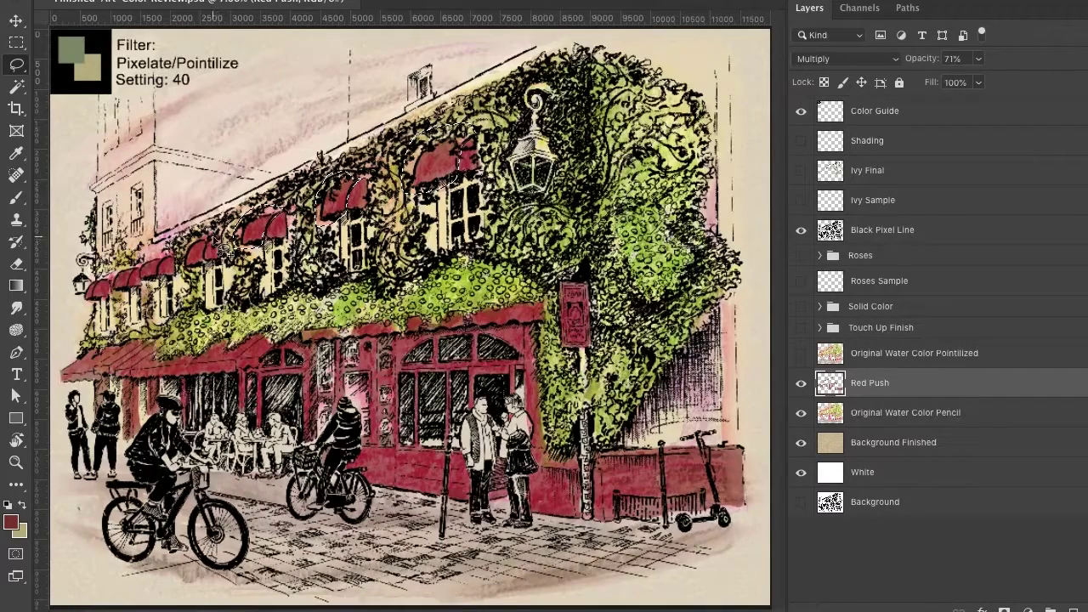
{"action": "mouse_move", "coordinate": [222, 247]}
{"action": "left_mouse_down"}
{"action": "mouse_move", "coordinate": [192, 277]}
{"action": "mouse_move", "coordinate": [177, 263]}
{"action": "mouse_move", "coordinate": [208, 254]}
{"action": "mouse_move", "coordinate": [145, 262]}
{"action": "mouse_move", "coordinate": [178, 271]}
{"action": "mouse_move", "coordinate": [160, 275]}
{"action": "mouse_move", "coordinate": [162, 300]}
{"action": "mouse_move", "coordinate": [146, 278]}
{"action": "mouse_move", "coordinate": [170, 262]}
{"action": "mouse_move", "coordinate": [153, 281]}
{"action": "mouse_move", "coordinate": [141, 277]}
{"action": "mouse_move", "coordinate": [127, 305]}
{"action": "mouse_move", "coordinate": [114, 287]}
{"action": "mouse_move", "coordinate": [136, 277]}
{"action": "mouse_move", "coordinate": [85, 291]}
{"action": "mouse_move", "coordinate": [109, 280]}
{"action": "left_mouse_up"}
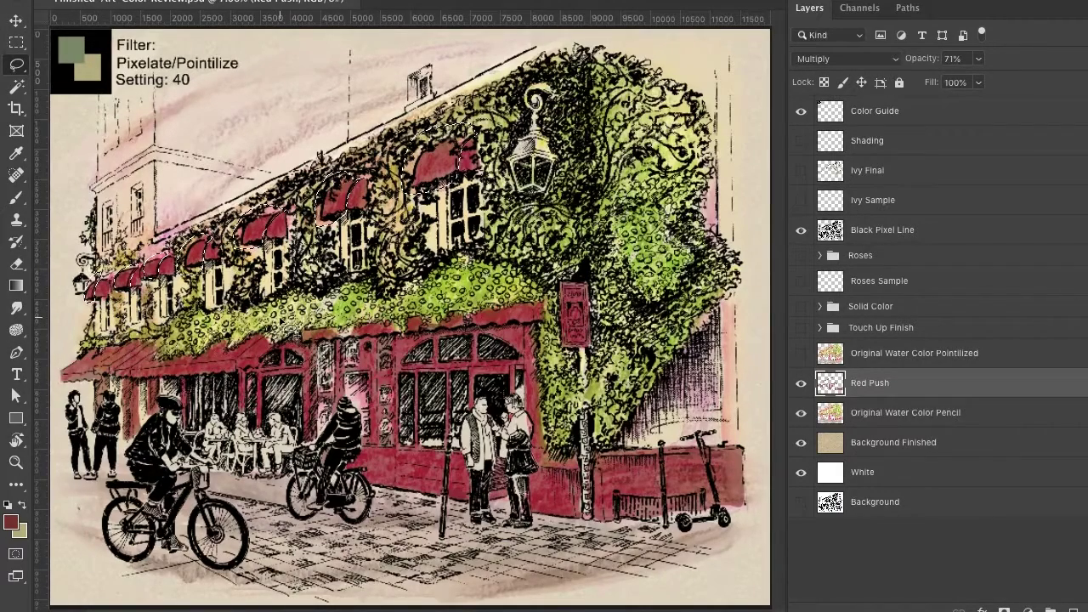
{"action": "mouse_move", "coordinate": [274, 331]}
{"action": "left_mouse_down"}
{"action": "mouse_move", "coordinate": [234, 361]}
{"action": "mouse_move", "coordinate": [120, 369]}
{"action": "mouse_move", "coordinate": [270, 332]}
{"action": "left_mouse_up"}
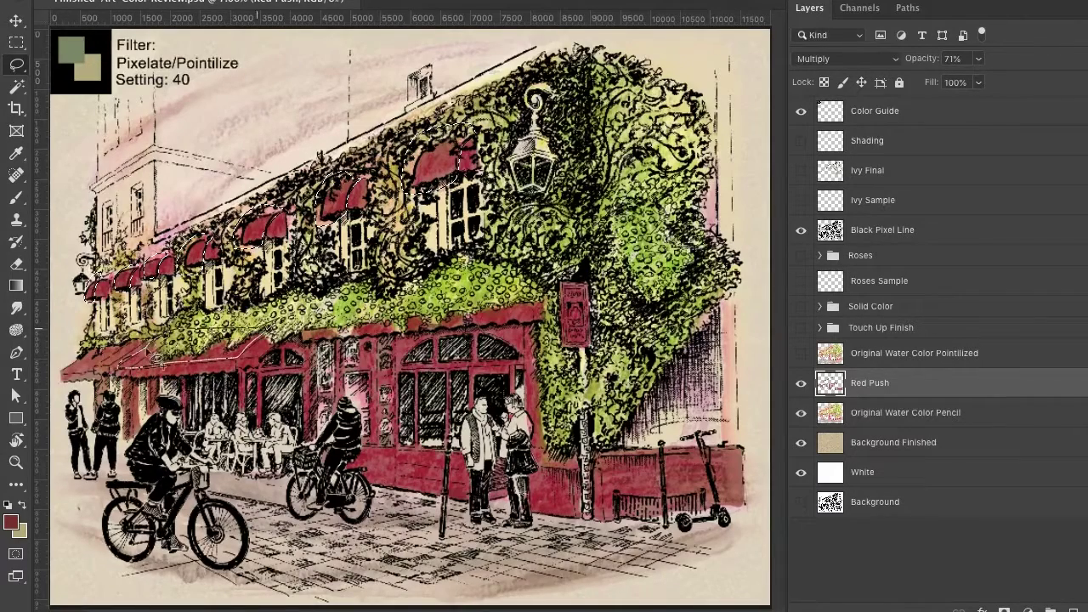
{"action": "left_click_drag", "start_coordinate": [151, 344], "coordinate": [149, 345]}
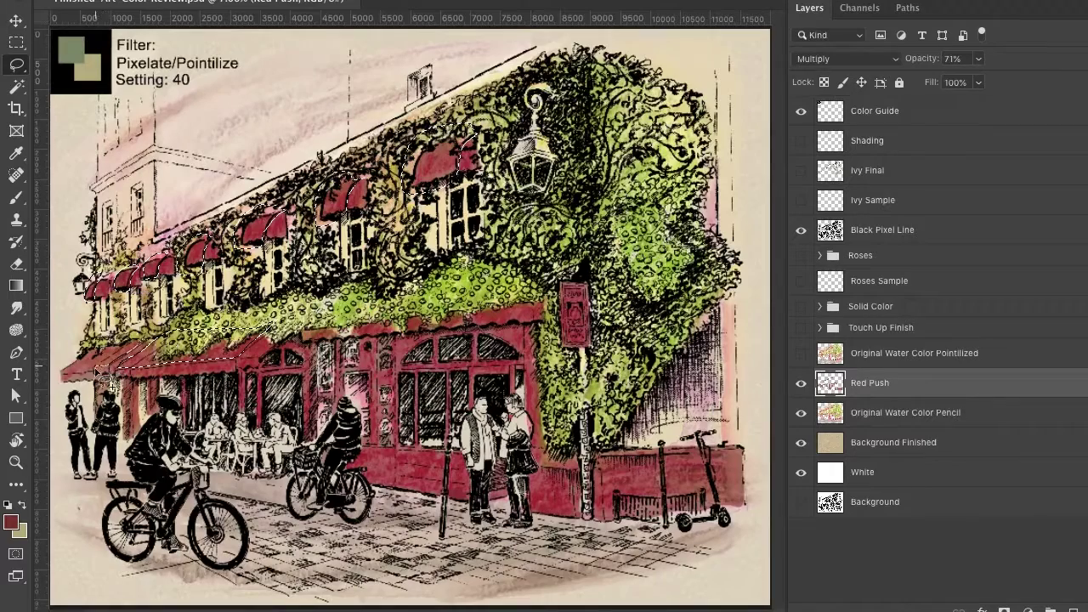
{"action": "mouse_move", "coordinate": [76, 386]}
{"action": "left_mouse_down"}
{"action": "mouse_move", "coordinate": [64, 371]}
{"action": "mouse_move", "coordinate": [154, 340]}
{"action": "left_mouse_up"}
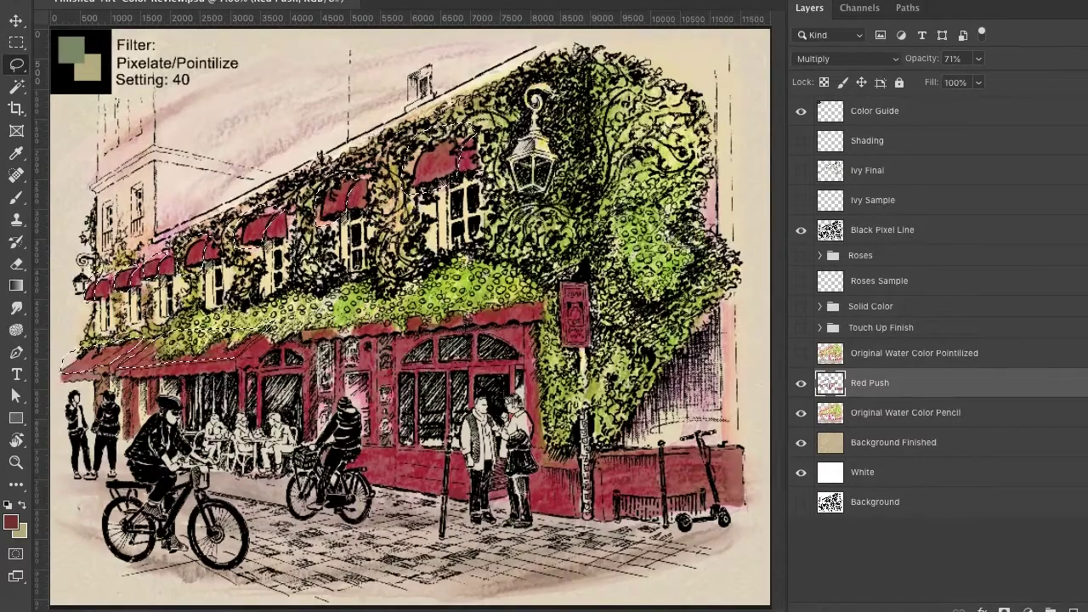
- Hide the selection edges and lighten the lassoed awning areas on the Red Push layer with the Eraser, clearing the selection when done
{"action": "left_click", "coordinate": [450, 0]}
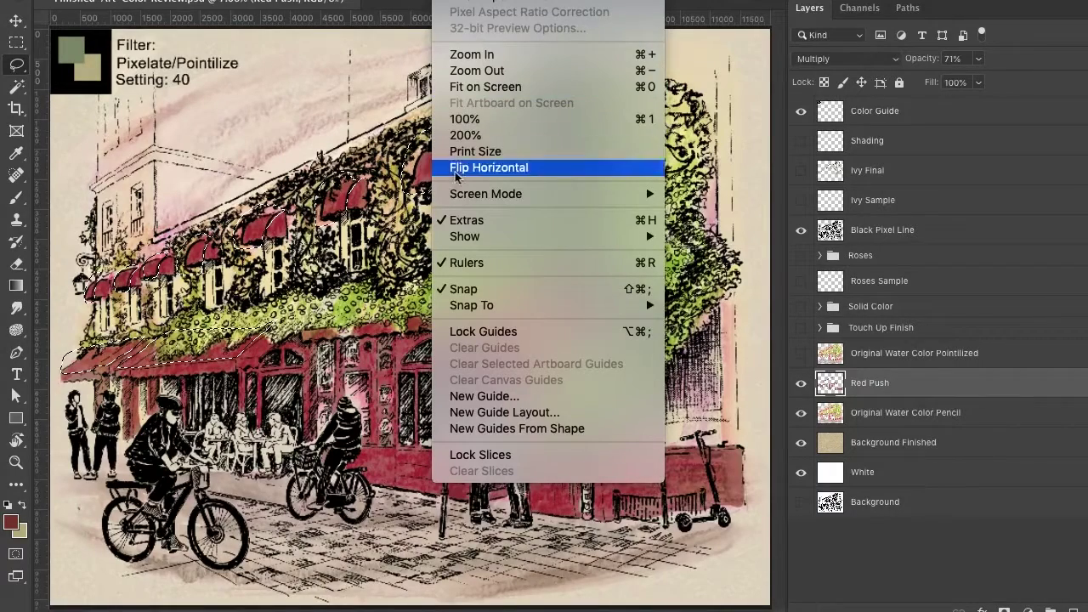
{"action": "mouse_move", "coordinate": [454, 237]}
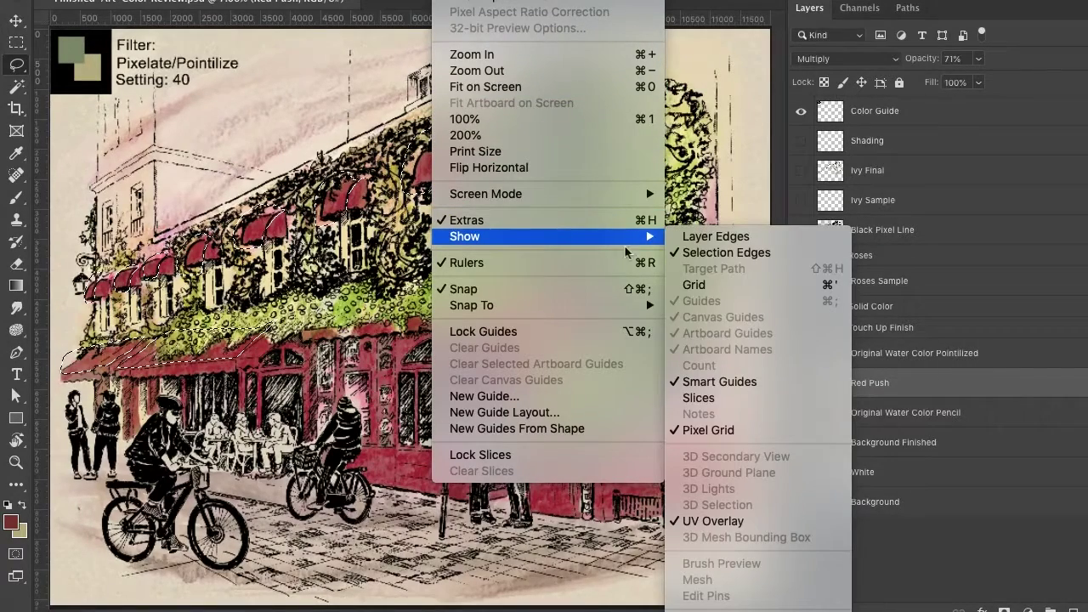
{"action": "left_click", "coordinate": [722, 254]}
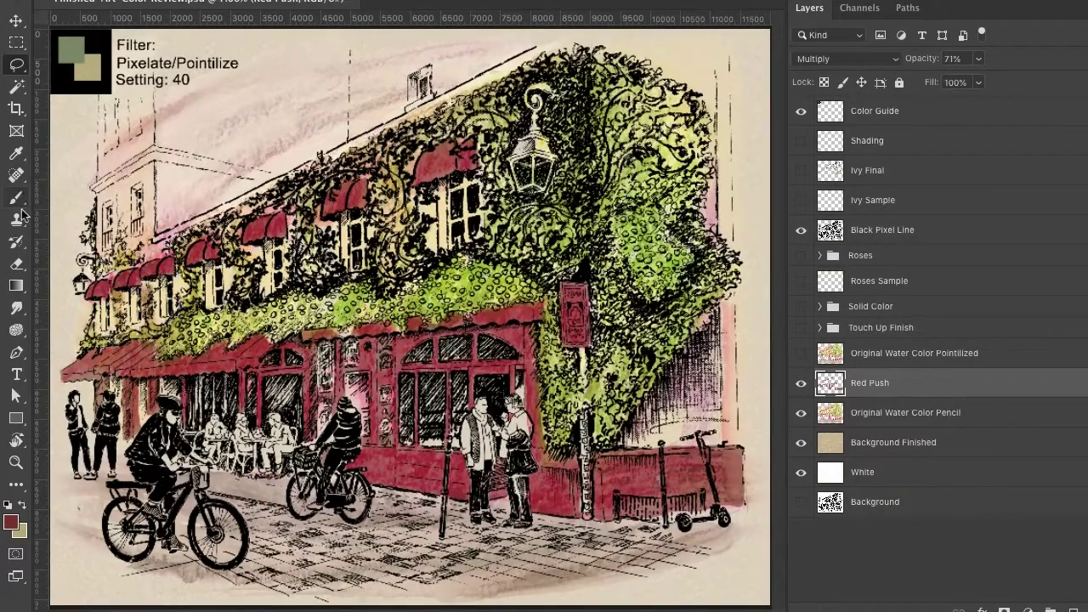
{"action": "left_click", "coordinate": [16, 264]}
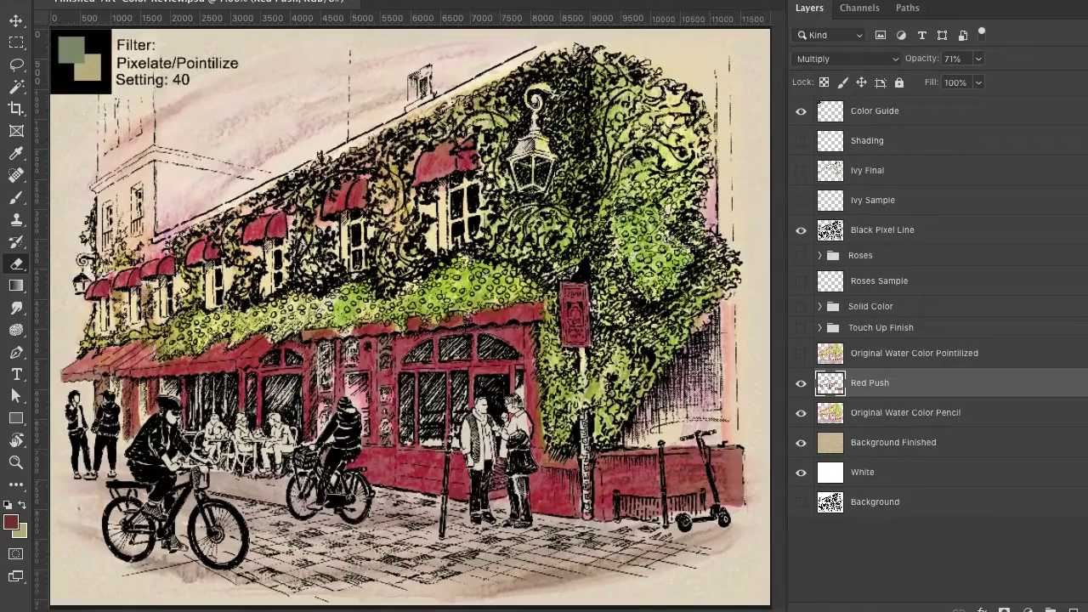
{"action": "left_click", "coordinate": [330, 2]}
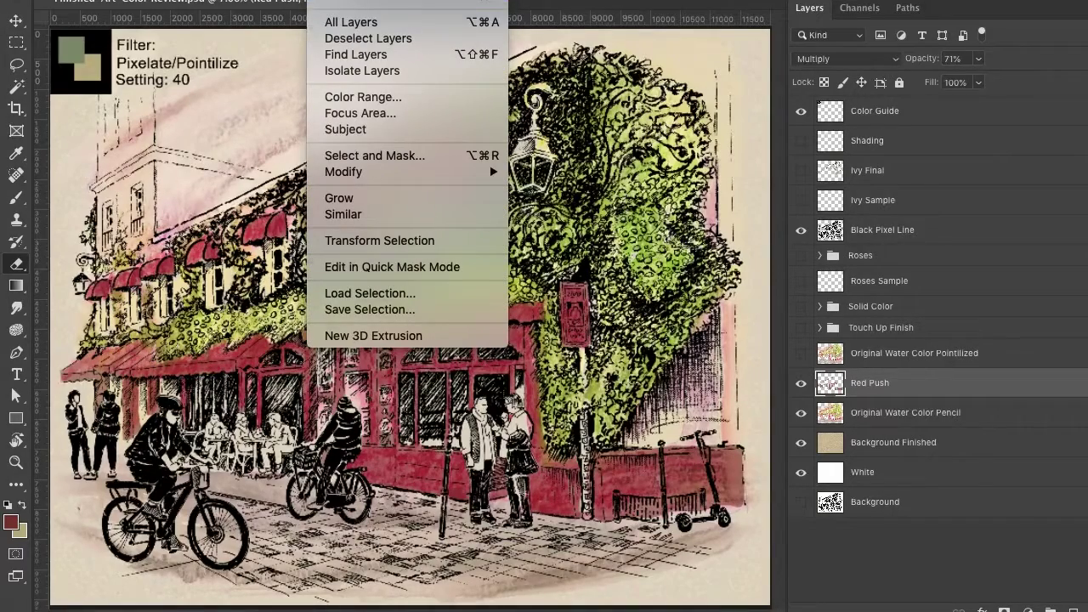
{"action": "left_click", "coordinate": [527, 104]}
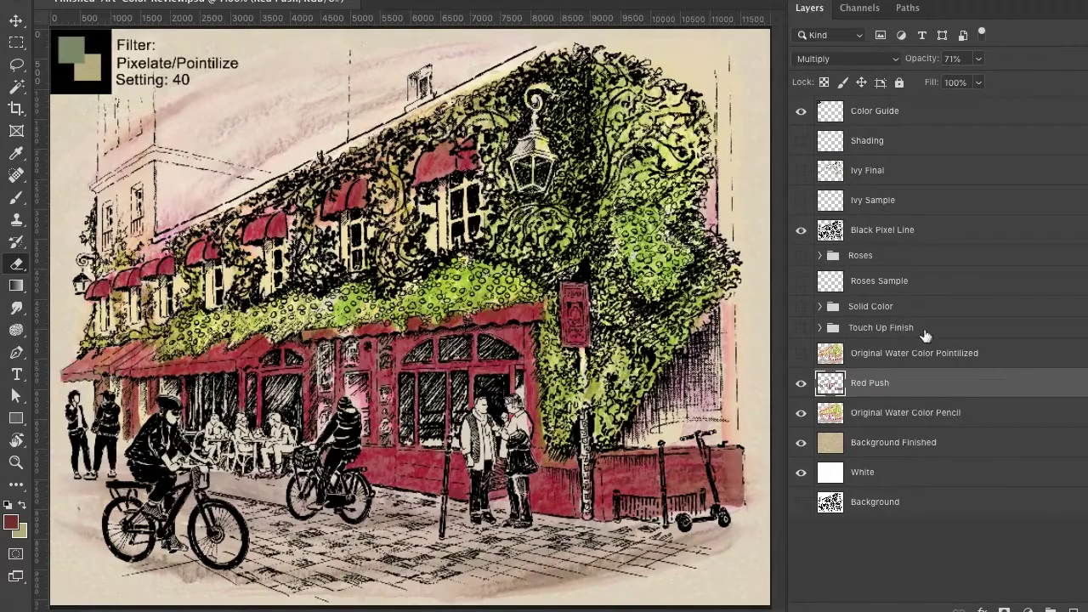
- Duplicate the Original Water Color Pencil layer within the same document as Original Water Color Pencil copy
{"action": "left_click", "coordinate": [802, 358]}
{"action": "left_click", "coordinate": [904, 414]}
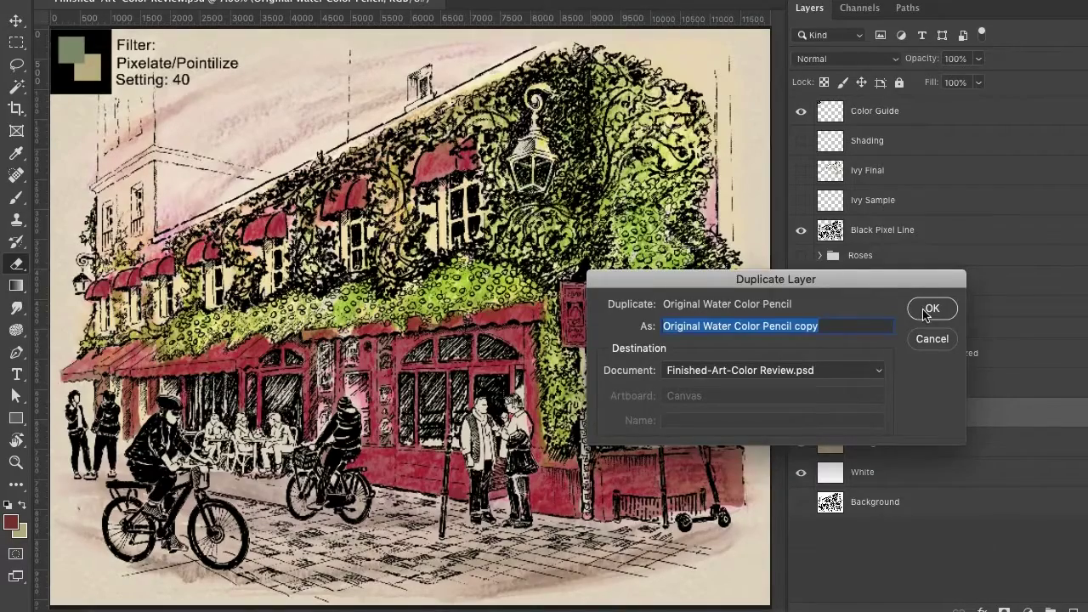
{"action": "left_click", "coordinate": [929, 311]}
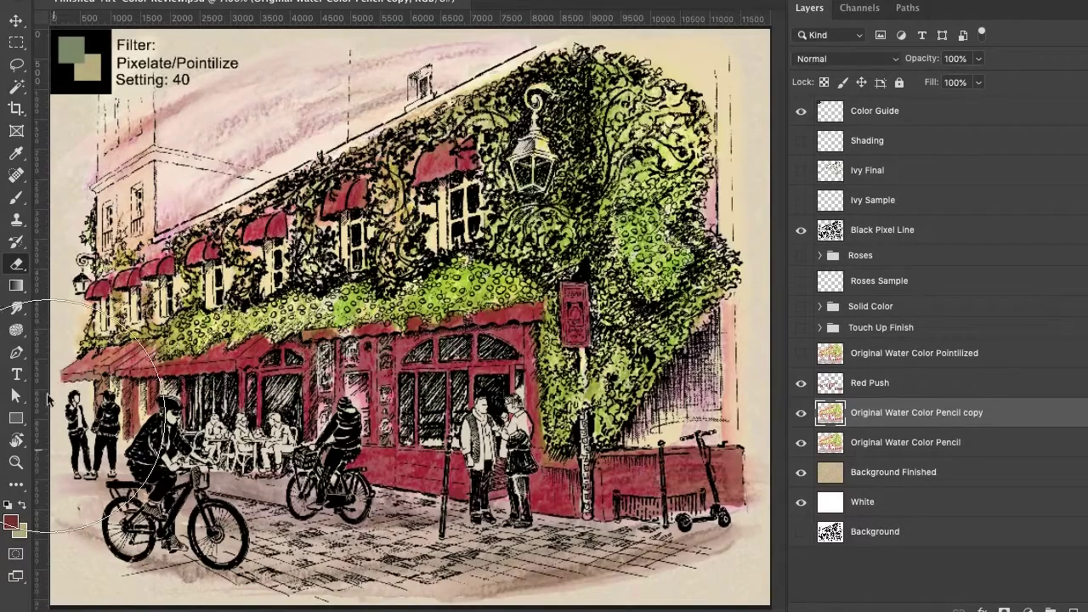
- Apply the Pointillize filter with cell size 40 to the layer copy, using the color guide's green as foreground and tan as background
{"action": "left_click", "coordinate": [16, 153]}
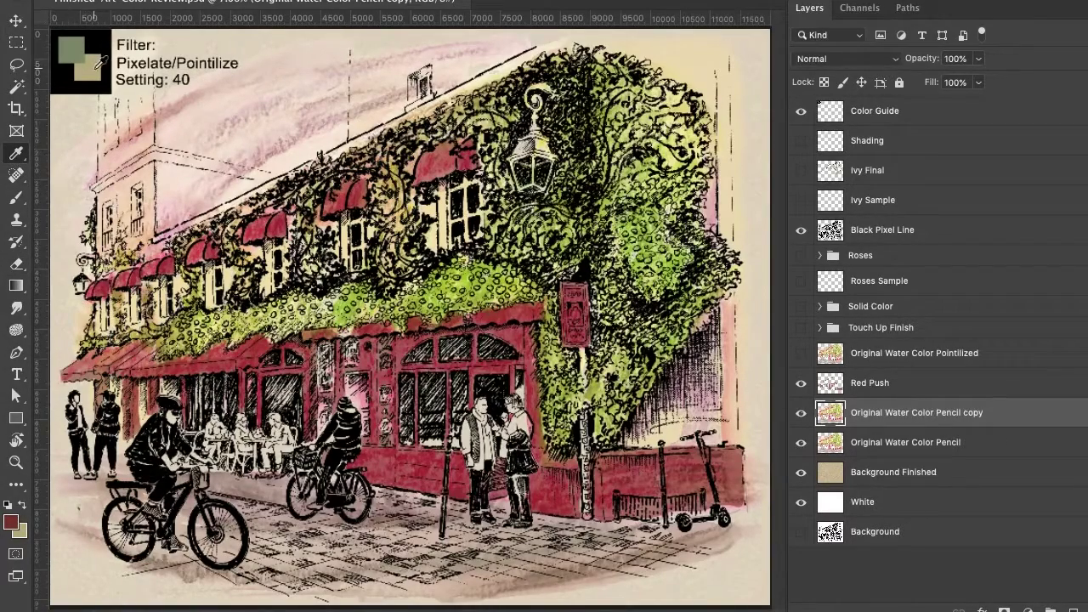
{"action": "left_click", "coordinate": [96, 68]}
{"action": "left_click", "coordinate": [78, 44]}
{"action": "left_click", "coordinate": [374, 0]}
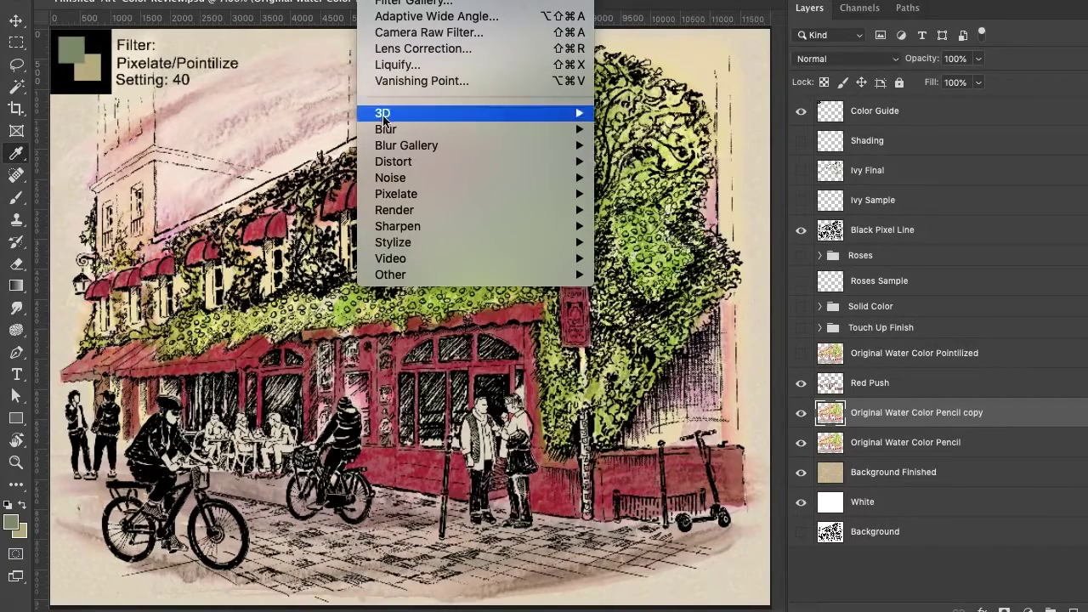
{"action": "mouse_move", "coordinate": [481, 196]}
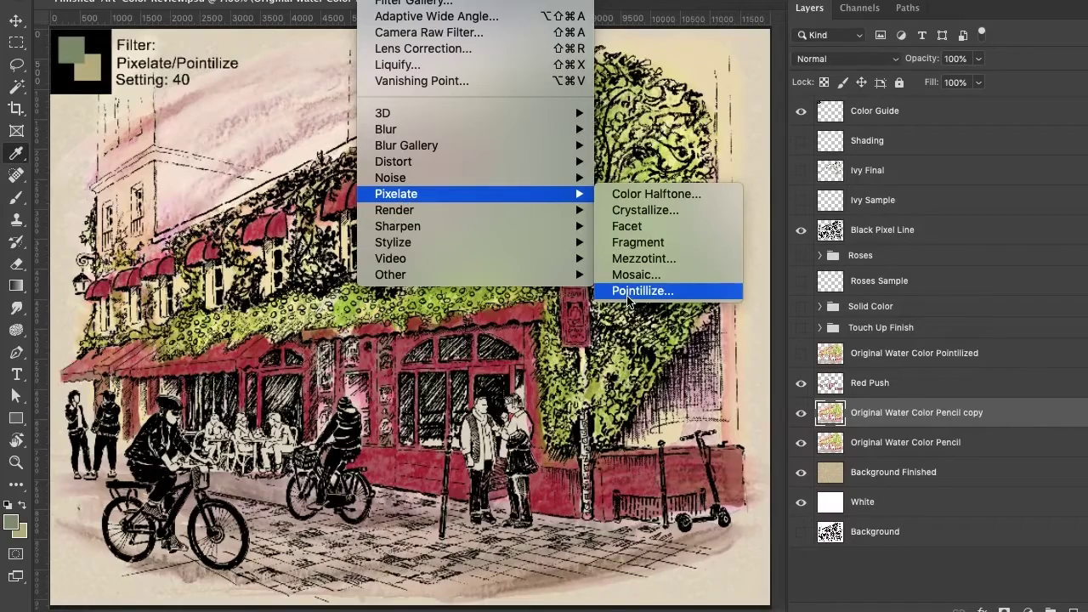
{"action": "key", "text": "Escape"}
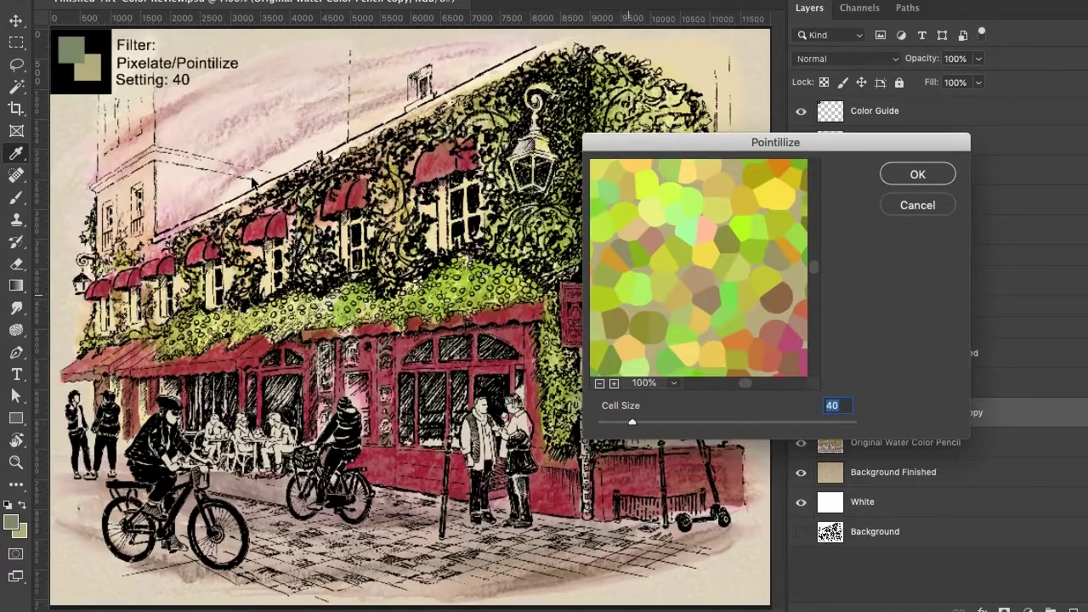
{"action": "left_click", "coordinate": [893, 174]}
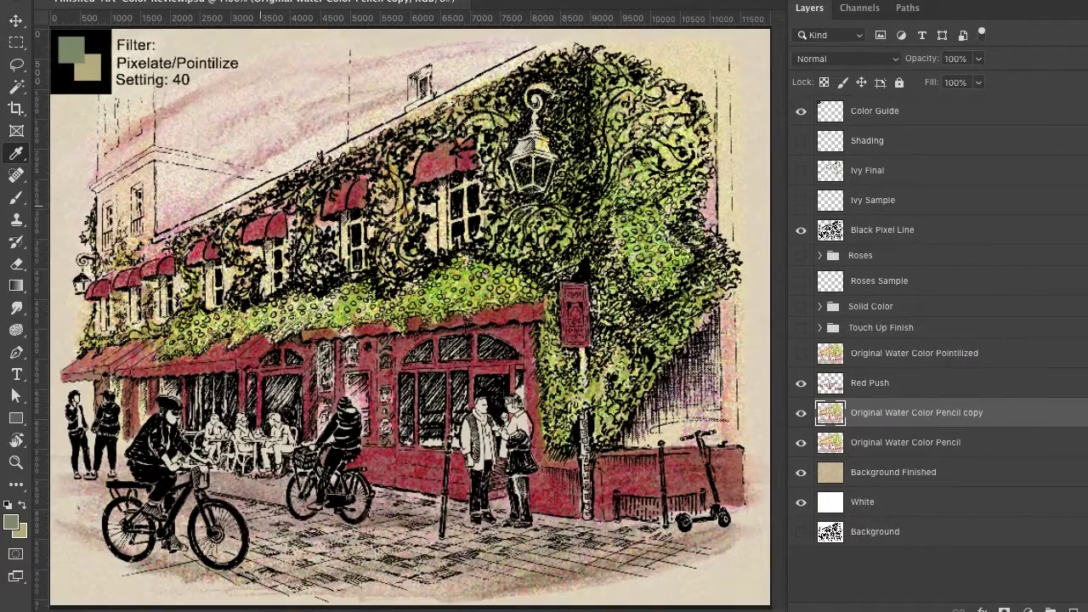
- Examine the pointillized texture up close around the café front, comparing it with the Red Push layer hidden and shown
{"action": "left_click", "coordinate": [15, 462]}
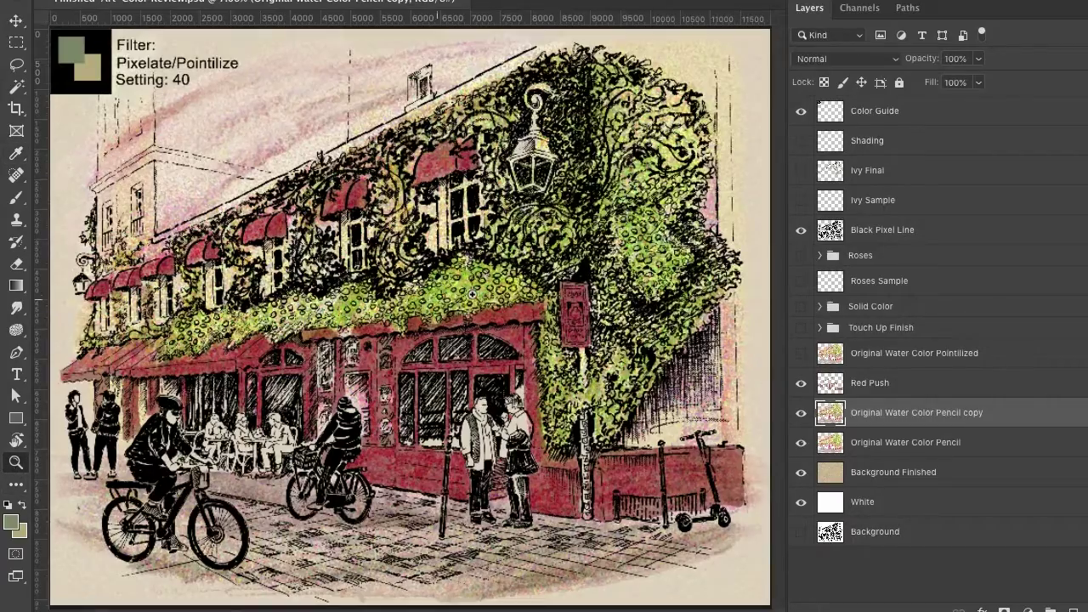
{"action": "left_click_drag", "start_coordinate": [437, 275], "coordinate": [463, 392]}
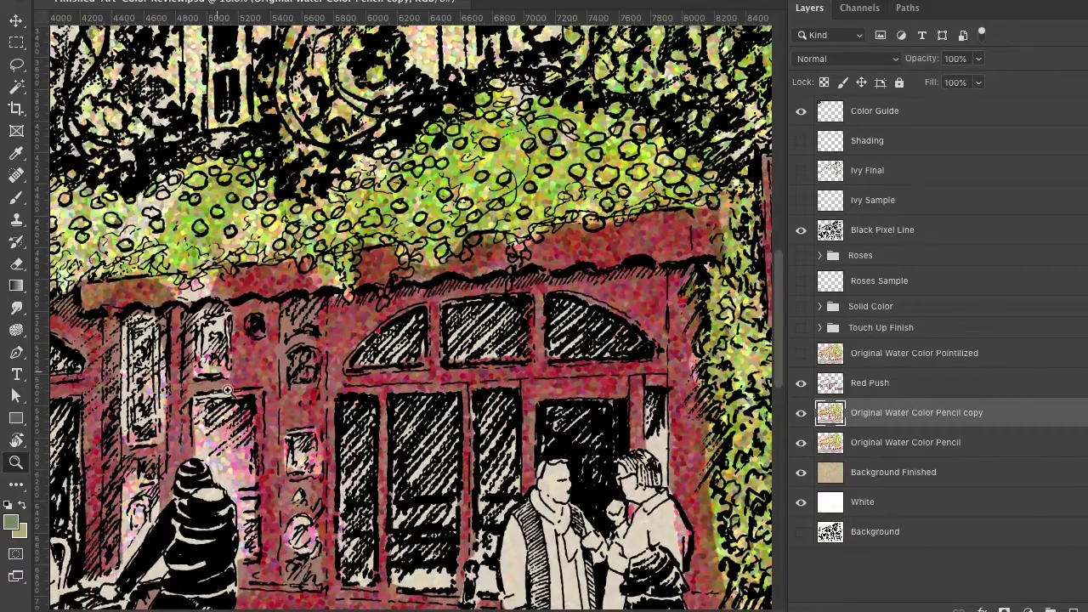
{"action": "scroll", "coordinate": [580, 414], "scroll_direction": "down", "scroll_amount": 2}
{"action": "scroll", "coordinate": [580, 414], "scroll_direction": "down", "scroll_amount": 5}
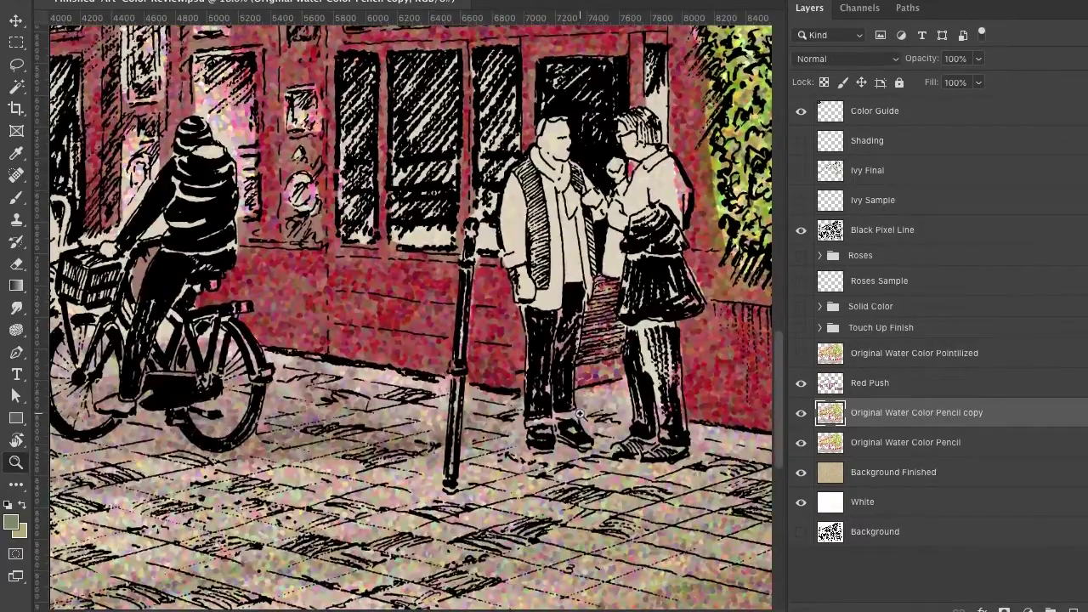
{"action": "left_click", "coordinate": [801, 385]}
{"action": "left_click", "coordinate": [801, 385]}
{"action": "left_click", "coordinate": [801, 385]}
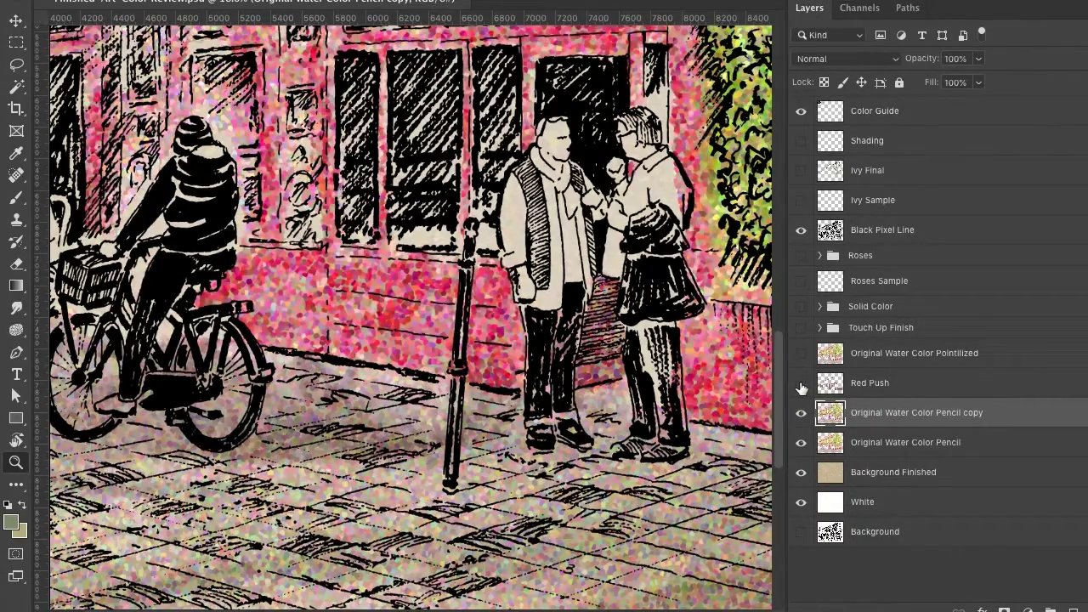
{"action": "left_click", "coordinate": [801, 386]}
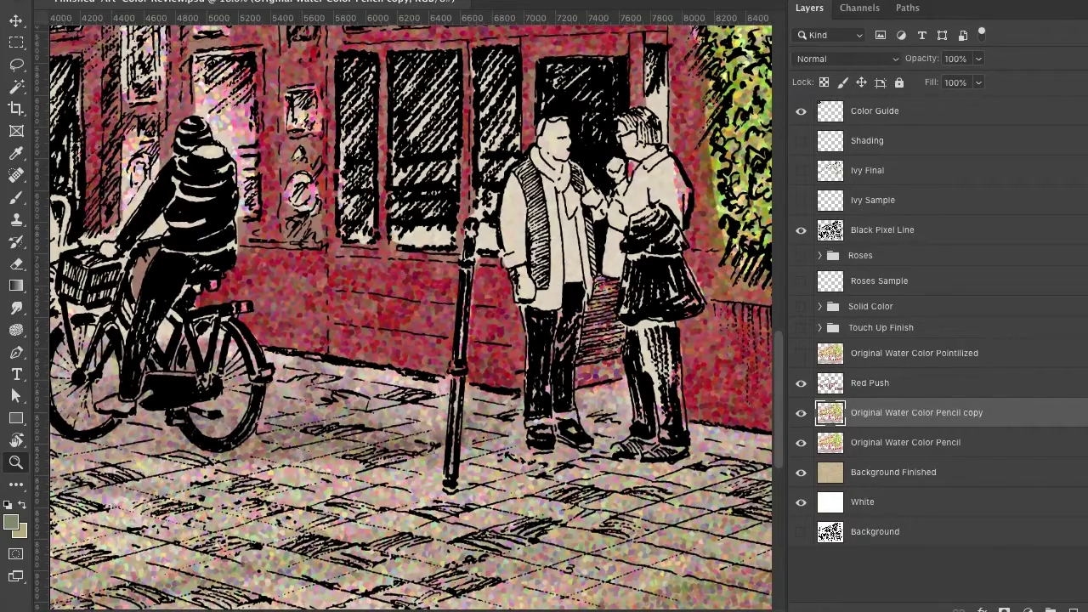
{"action": "left_click", "coordinate": [464, 2]}
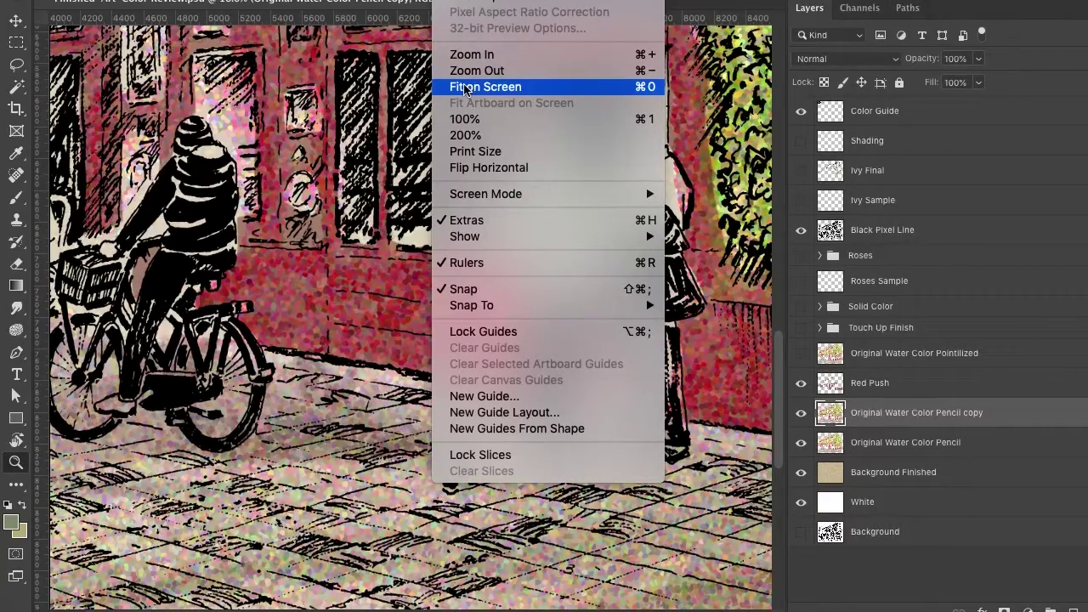
{"action": "left_click", "coordinate": [464, 87]}
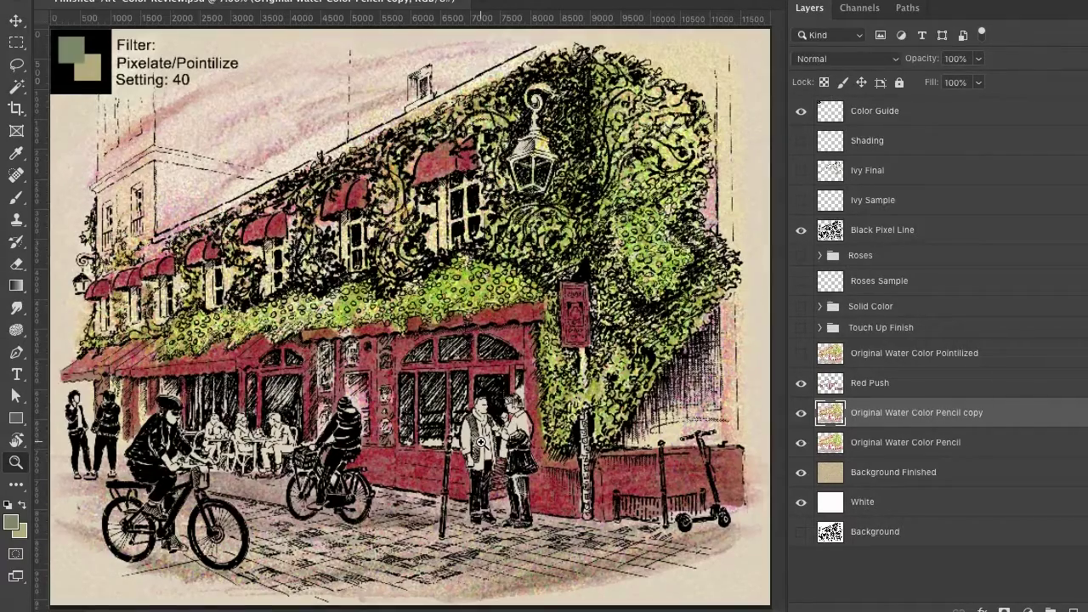
- Add a new Normal-mode layer at 100% opacity directly above the Touch Up Finish group
{"action": "left_click_drag", "start_coordinate": [480, 442], "coordinate": [518, 438]}
{"action": "scroll", "coordinate": [519, 438], "scroll_direction": "left", "scroll_amount": 3}
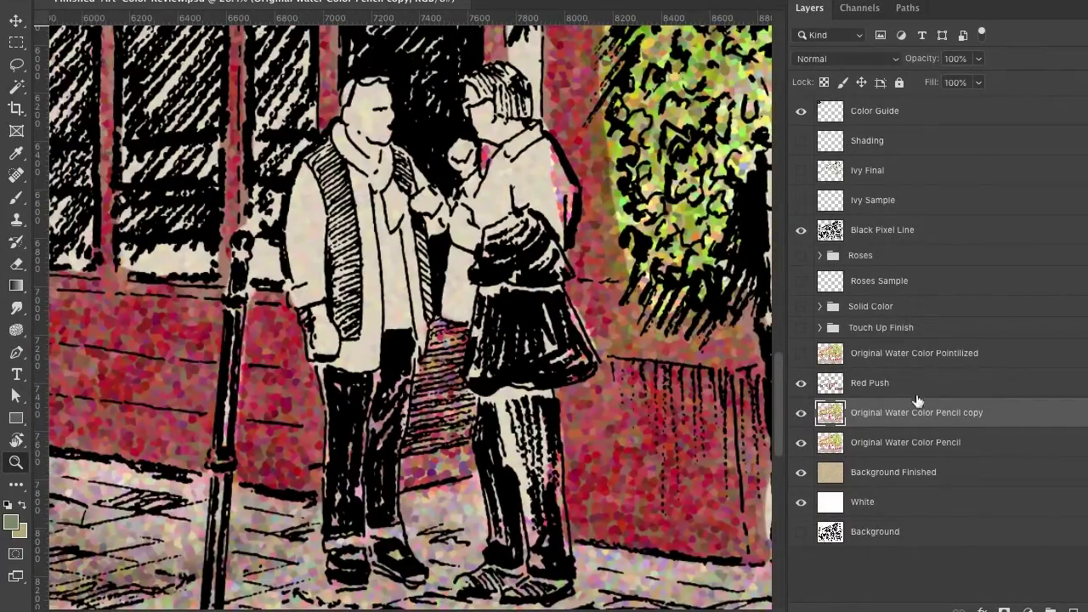
{"action": "left_click", "coordinate": [942, 331]}
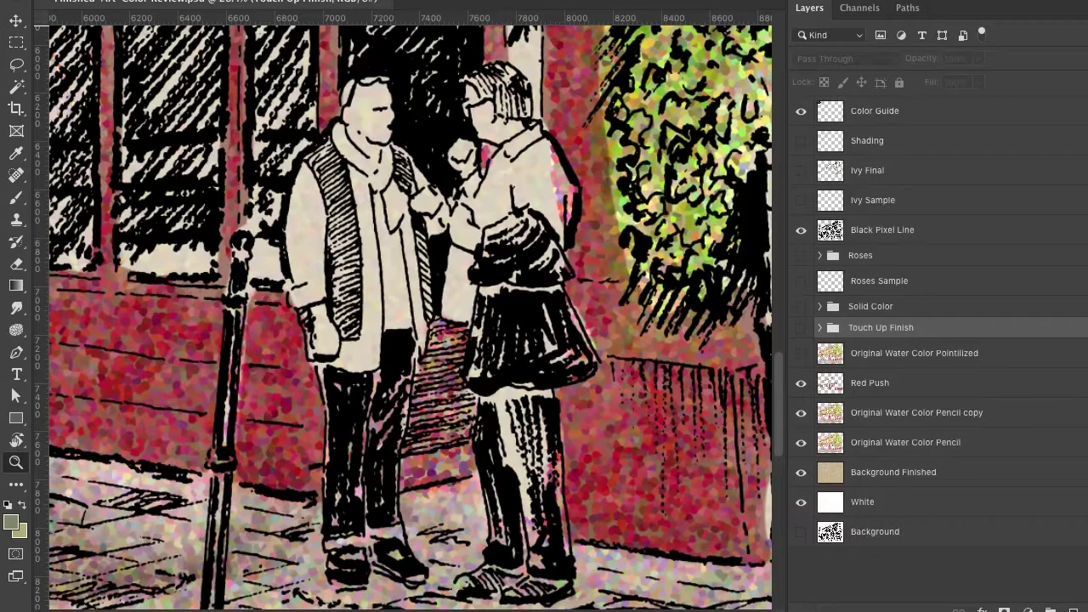
{"action": "key", "text": "ctrl+shift+n"}
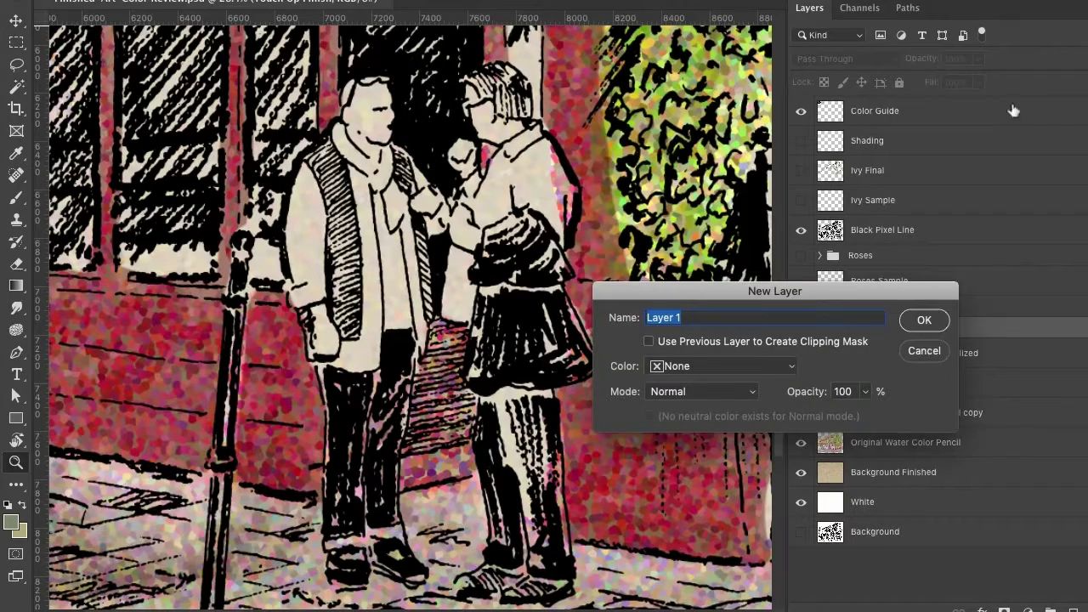
{"action": "left_click", "coordinate": [922, 321]}
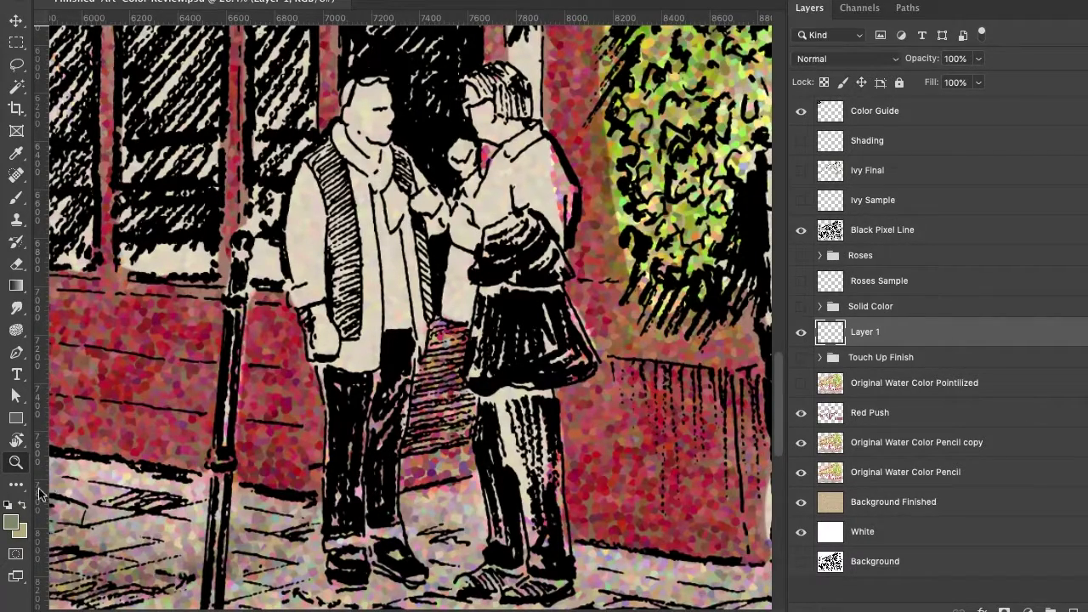
- Set the foreground color to the medium blue 5ca1c1
{"action": "left_click", "coordinate": [11, 525]}
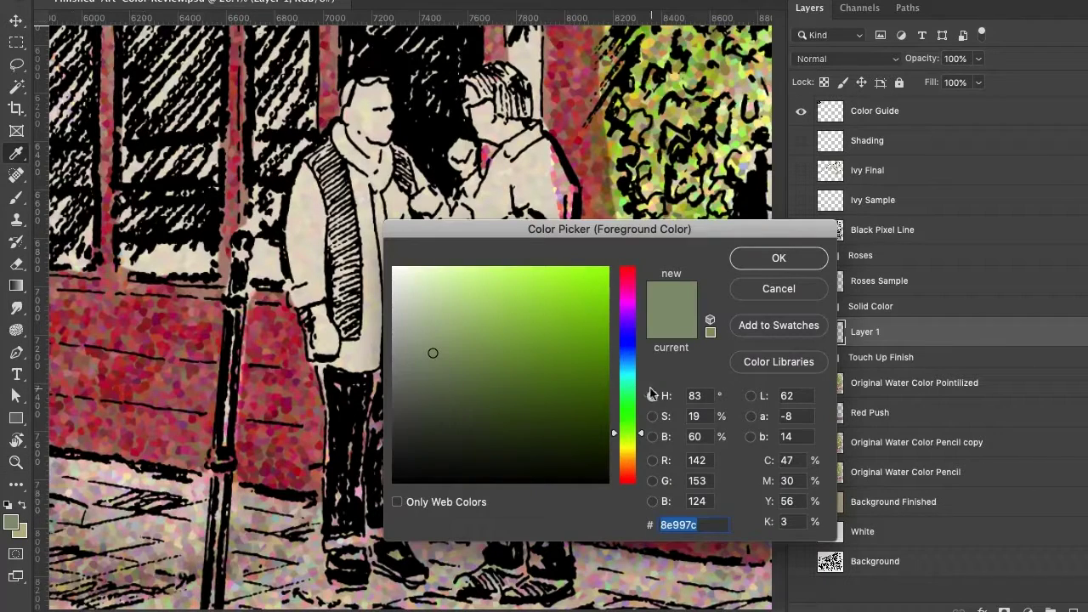
{"action": "left_click", "coordinate": [631, 363]}
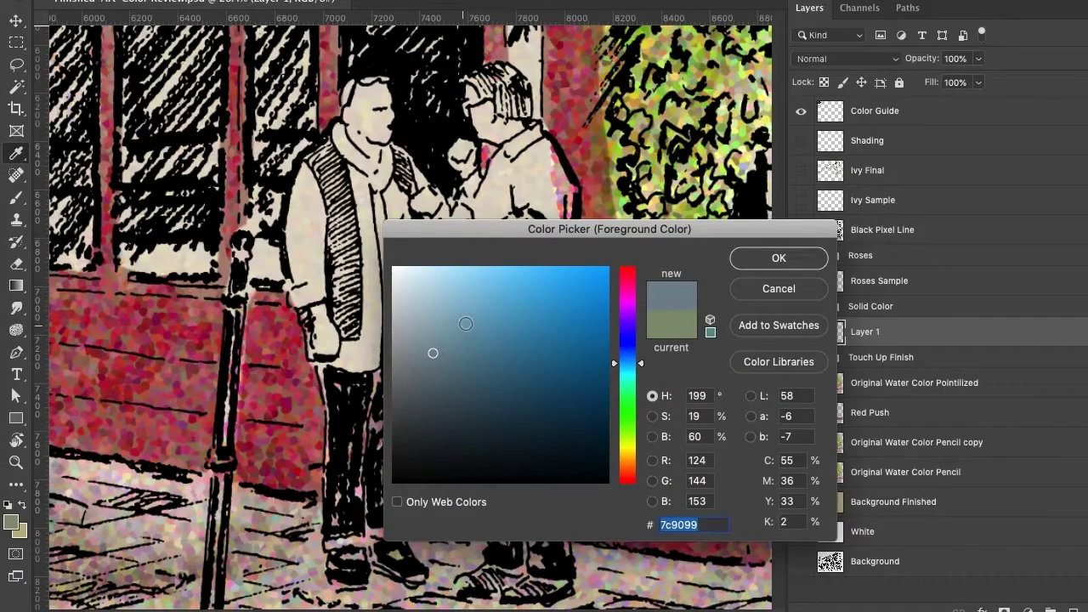
{"action": "left_click_drag", "start_coordinate": [463, 326], "coordinate": [506, 319]}
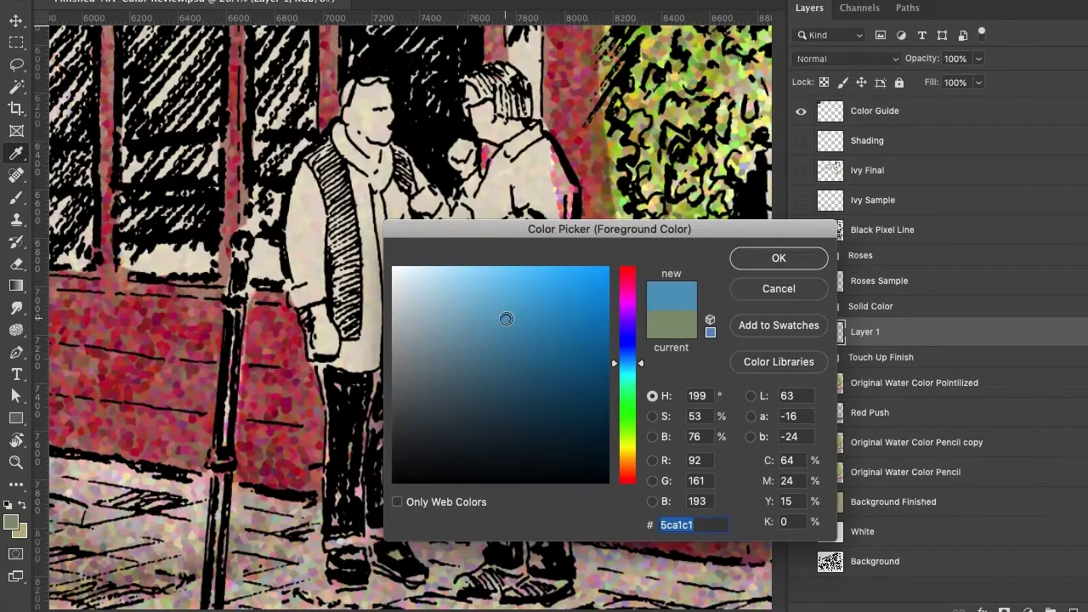
{"action": "left_click", "coordinate": [778, 258]}
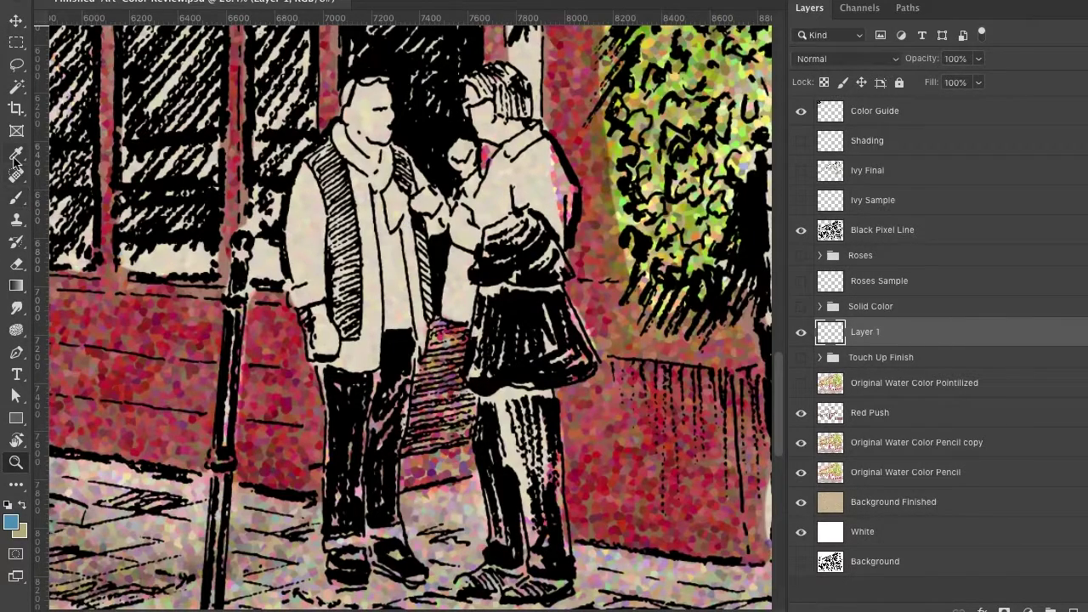
- Paint the standing man's scarf blue on Layer 1 with the Pencil tool at a 40 px size
{"action": "left_click_drag", "start_coordinate": [13, 206], "coordinate": [15, 206]}
{"action": "left_click", "coordinate": [82, 215]}
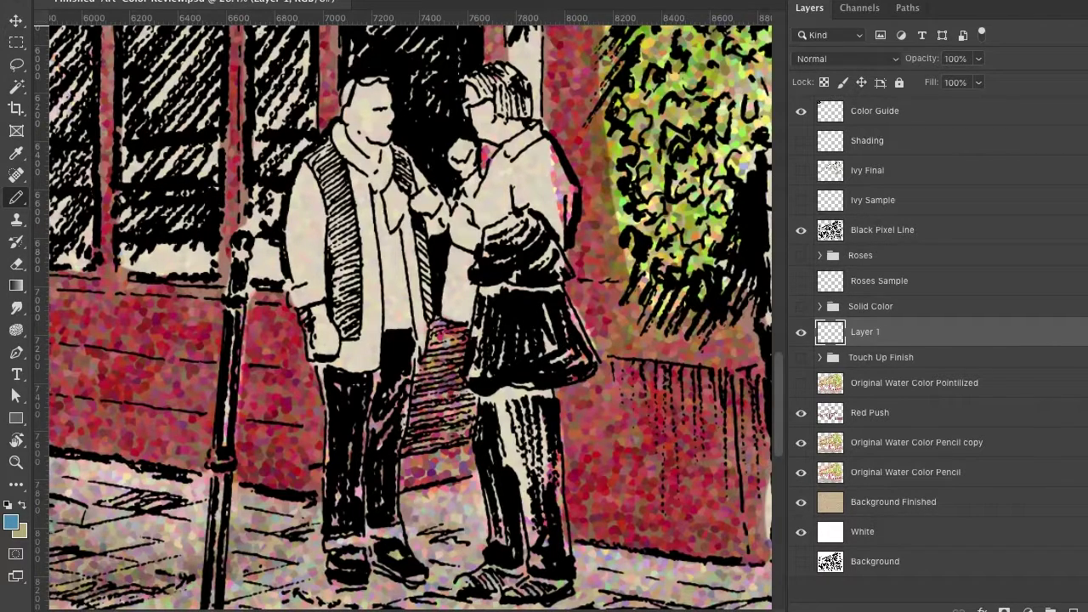
{"action": "left_click", "coordinate": [51, 2]}
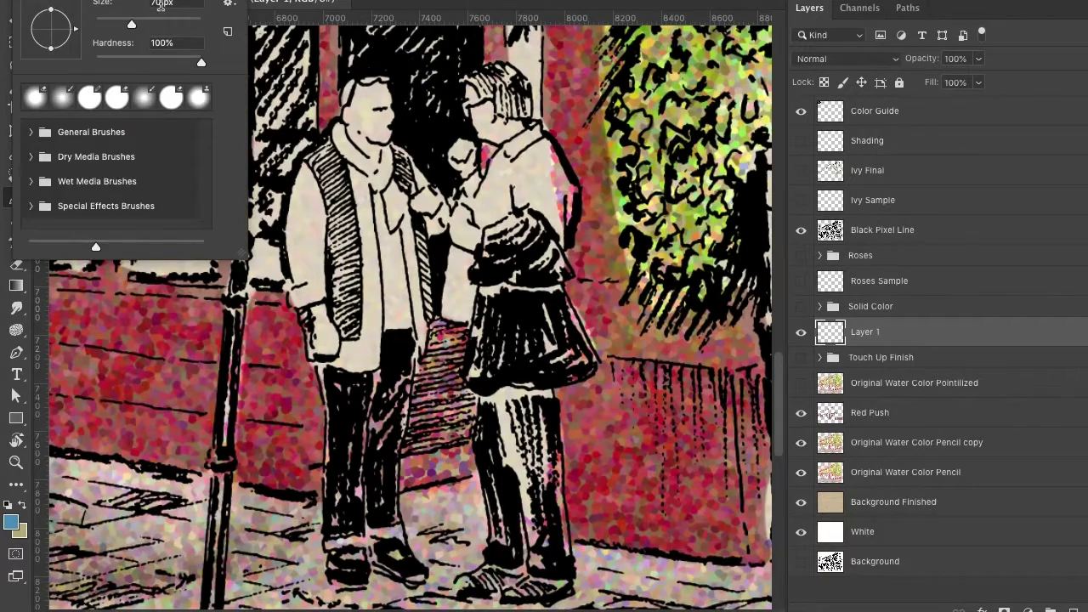
{"action": "type", "text": "40"}
{"action": "left_click", "coordinate": [345, 139]}
{"action": "left_click_drag", "start_coordinate": [344, 136], "coordinate": [361, 157]}
{"action": "mouse_move", "coordinate": [370, 163]}
{"action": "left_mouse_down"}
{"action": "mouse_move", "coordinate": [338, 136]}
{"action": "mouse_move", "coordinate": [363, 166]}
{"action": "mouse_move", "coordinate": [381, 164]}
{"action": "mouse_move", "coordinate": [382, 152]}
{"action": "mouse_move", "coordinate": [376, 190]}
{"action": "mouse_move", "coordinate": [396, 221]}
{"action": "mouse_move", "coordinate": [397, 195]}
{"action": "left_mouse_up"}
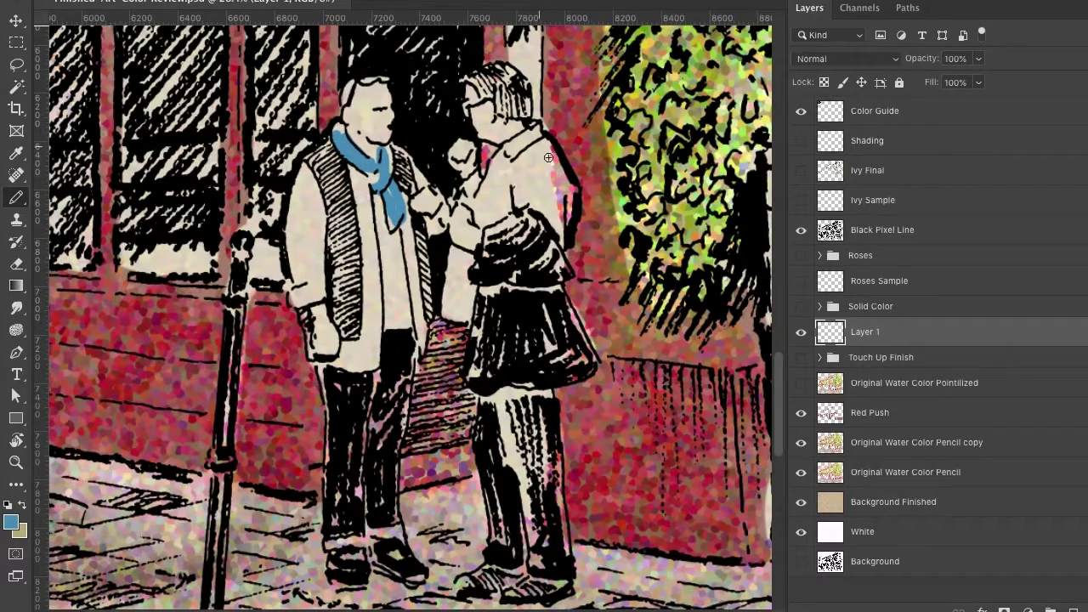
{"action": "left_click", "coordinate": [447, 1]}
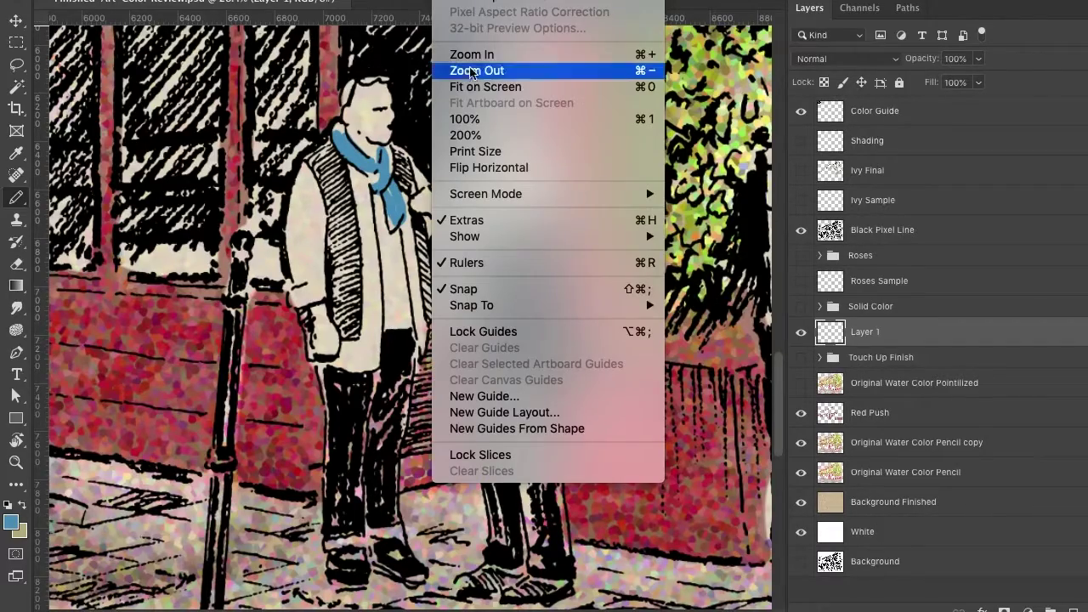
{"action": "left_click", "coordinate": [476, 90]}
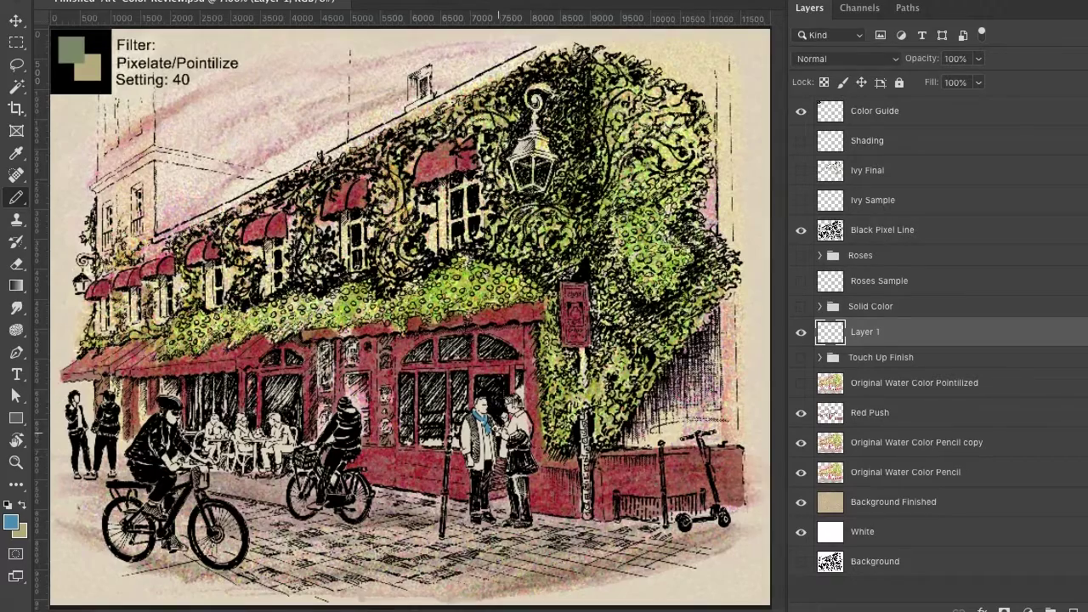
- Hide Layer 1, then show the Solid Color group and expand it
{"action": "left_click", "coordinate": [16, 462]}
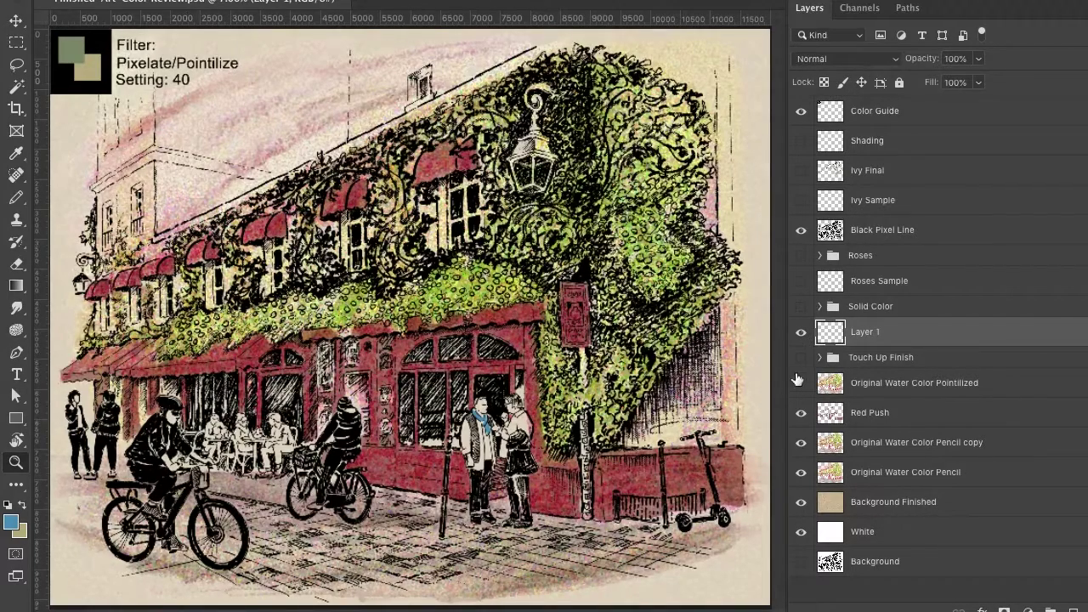
{"action": "left_click", "coordinate": [801, 333]}
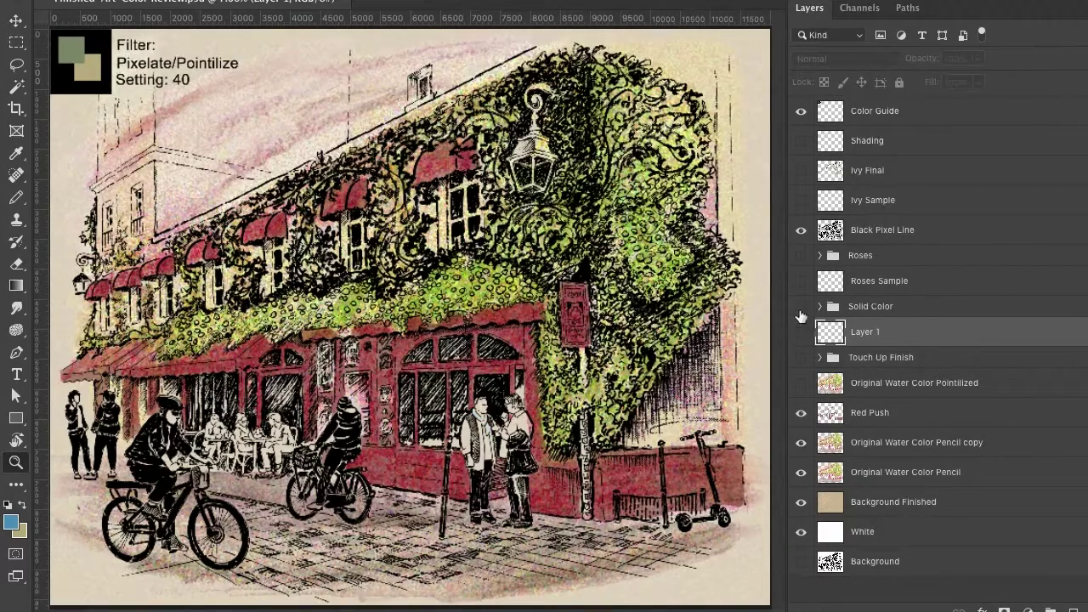
{"action": "left_click", "coordinate": [801, 308]}
{"action": "left_click", "coordinate": [821, 308]}
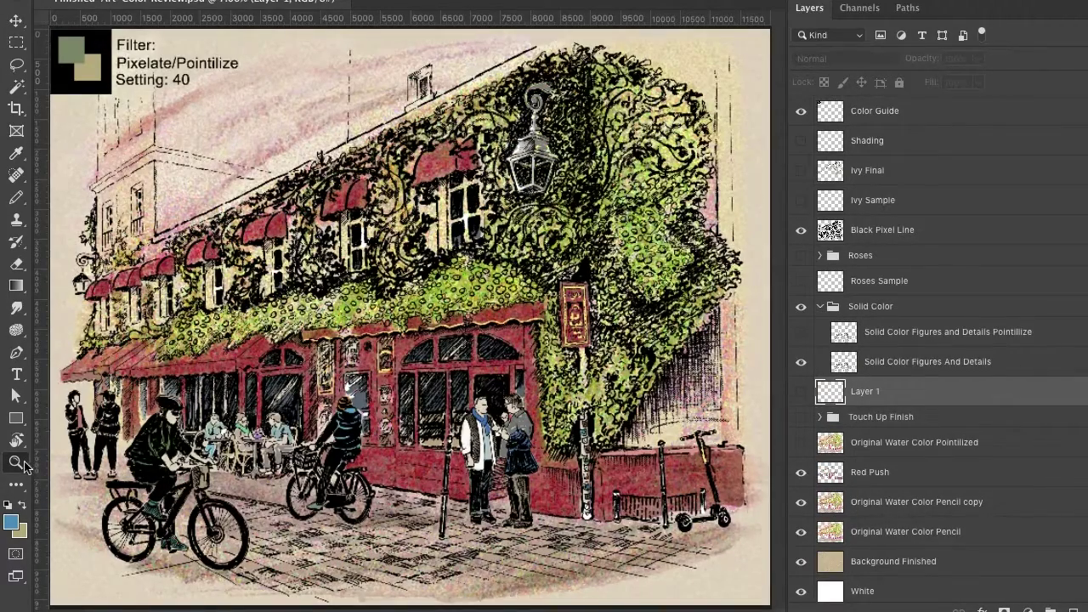
- Show the Solid Color Figures and Details Pointillize layer and examine its texture on the cyclists, seated guests and standing couple
{"action": "left_click_drag", "start_coordinate": [257, 461], "coordinate": [257, 461]}
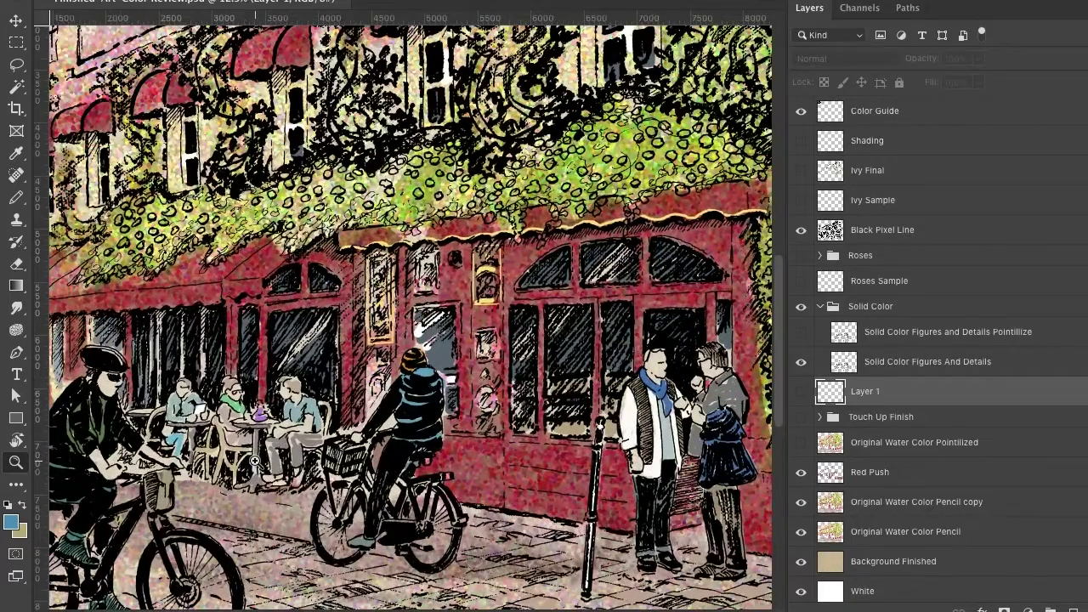
{"action": "scroll", "coordinate": [411, 469], "scroll_direction": "right", "scroll_amount": 2}
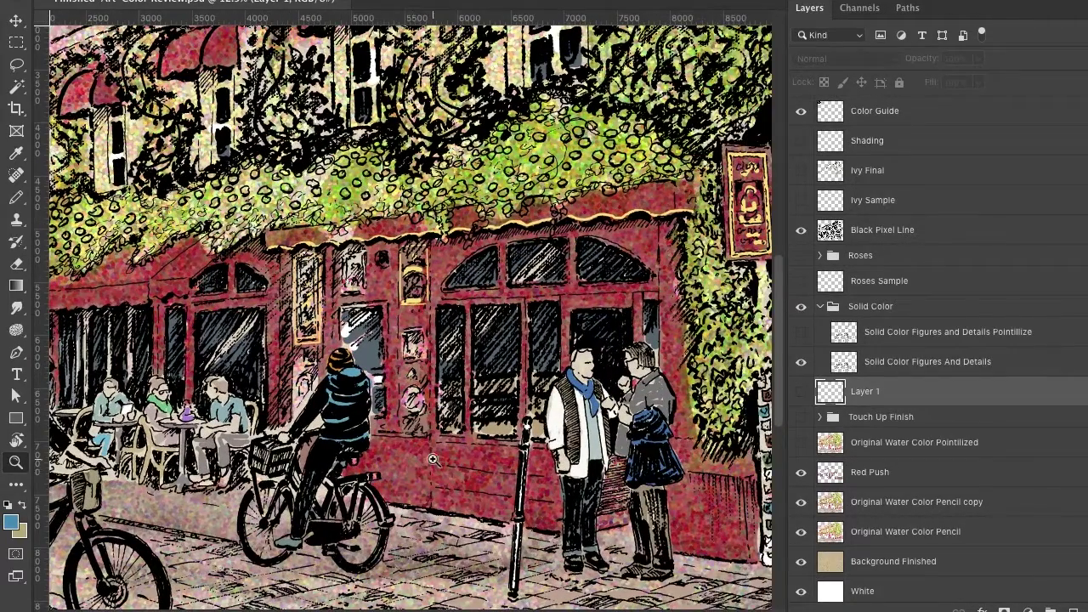
{"action": "scroll", "coordinate": [434, 461], "scroll_direction": "down", "scroll_amount": 2}
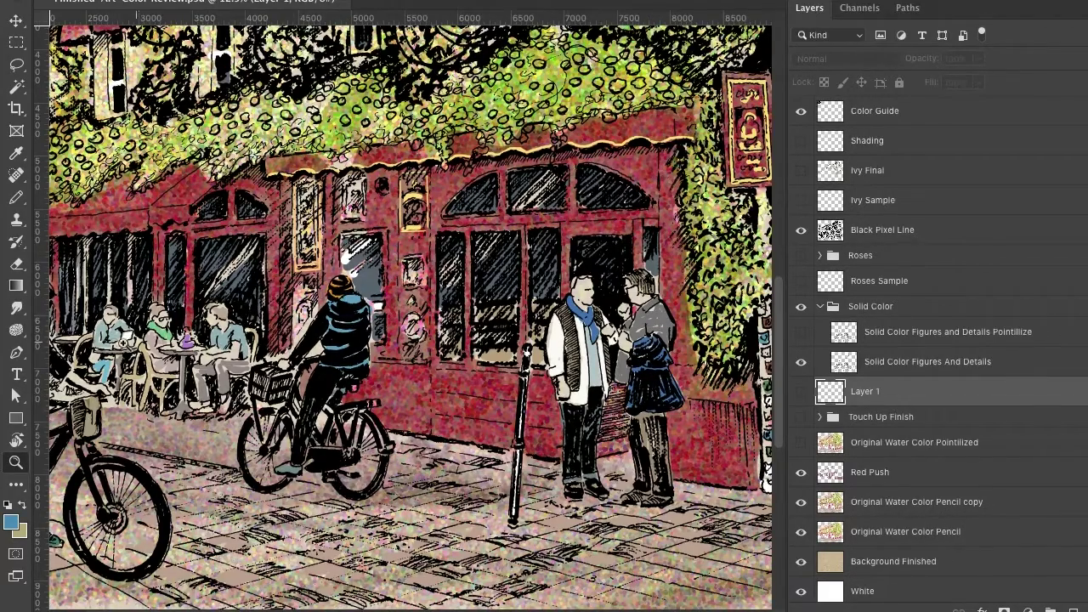
{"action": "scroll", "coordinate": [145, 350], "scroll_direction": "left", "scroll_amount": 3}
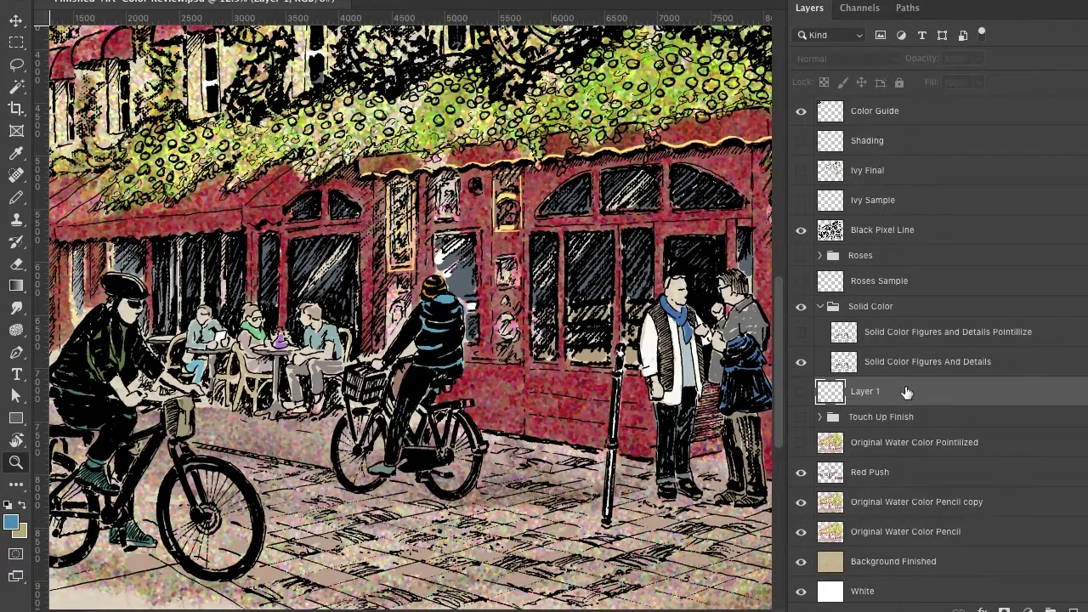
{"action": "left_click", "coordinate": [800, 333]}
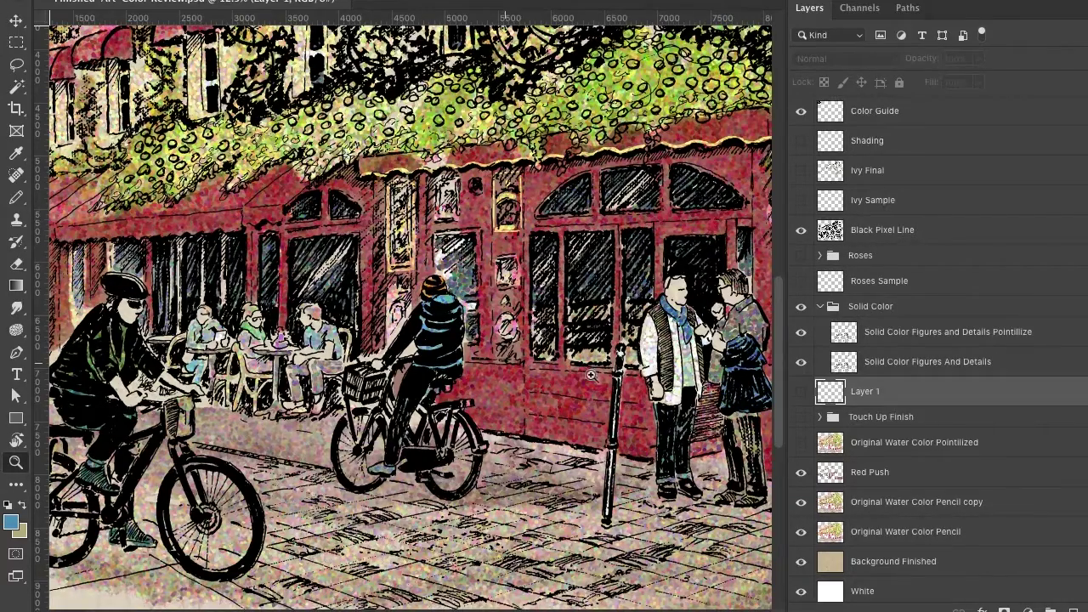
{"action": "scroll", "coordinate": [738, 336], "scroll_direction": "right", "scroll_amount": 2}
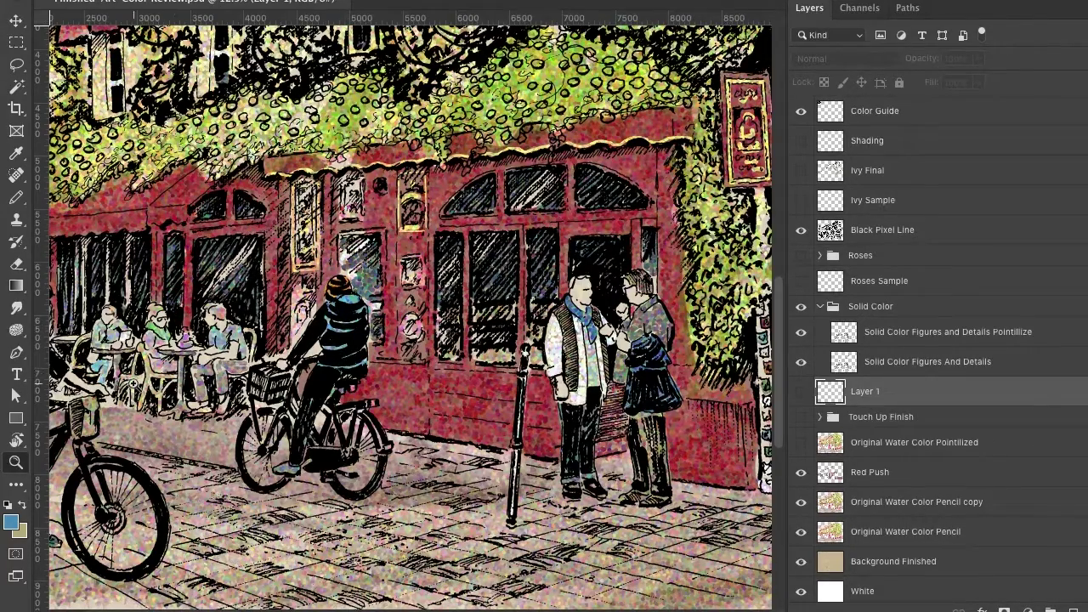
{"action": "scroll", "coordinate": [133, 384], "scroll_direction": "left", "scroll_amount": 2}
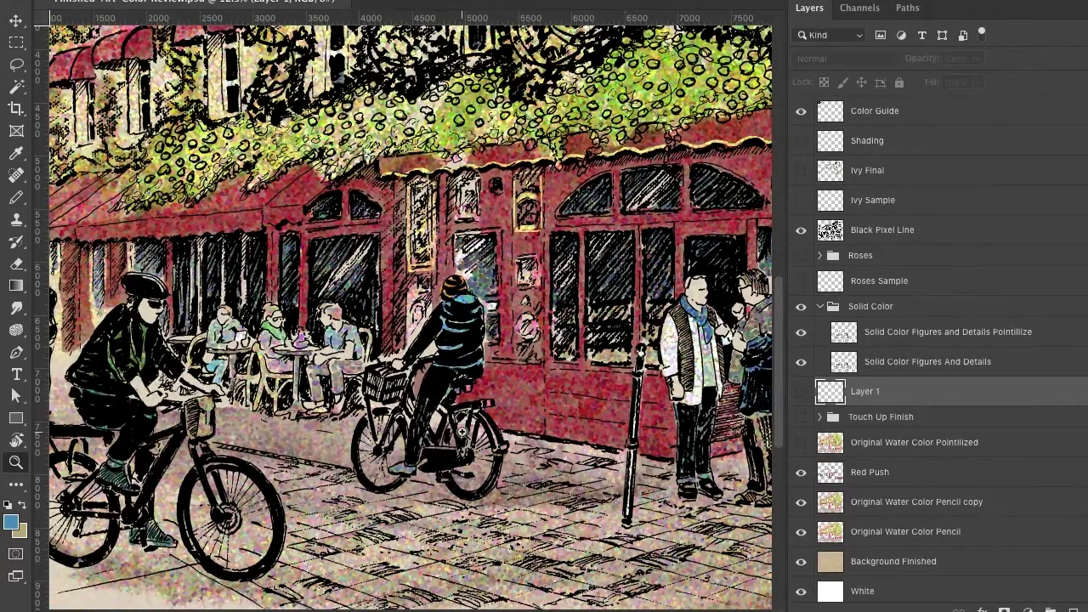
{"action": "scroll", "coordinate": [530, 440], "scroll_direction": "right", "scroll_amount": 1}
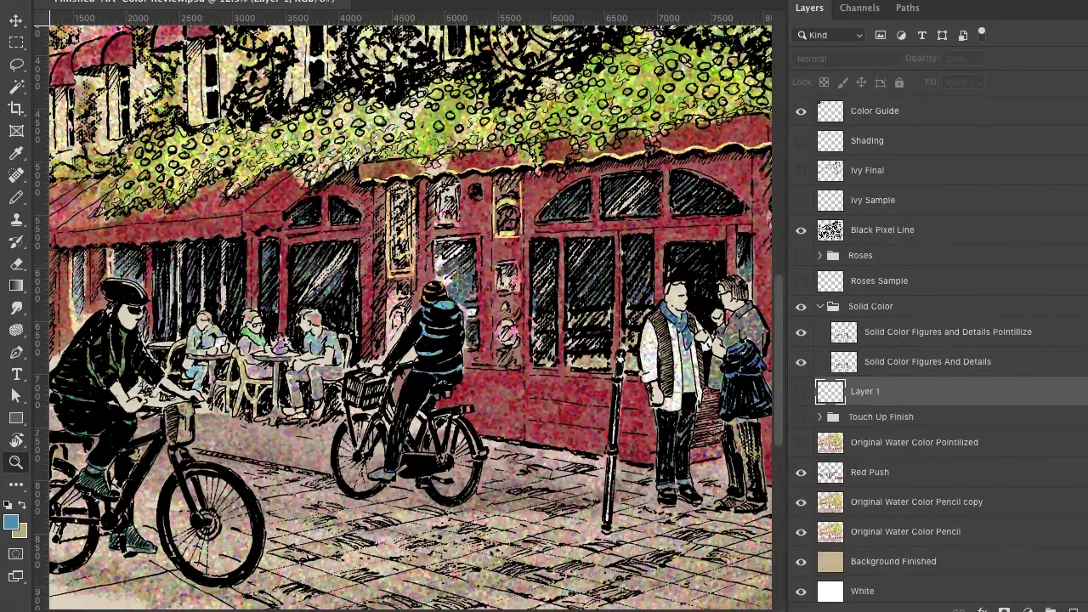
{"action": "left_click", "coordinate": [443, 1]}
{"action": "left_click", "coordinate": [481, 82]}
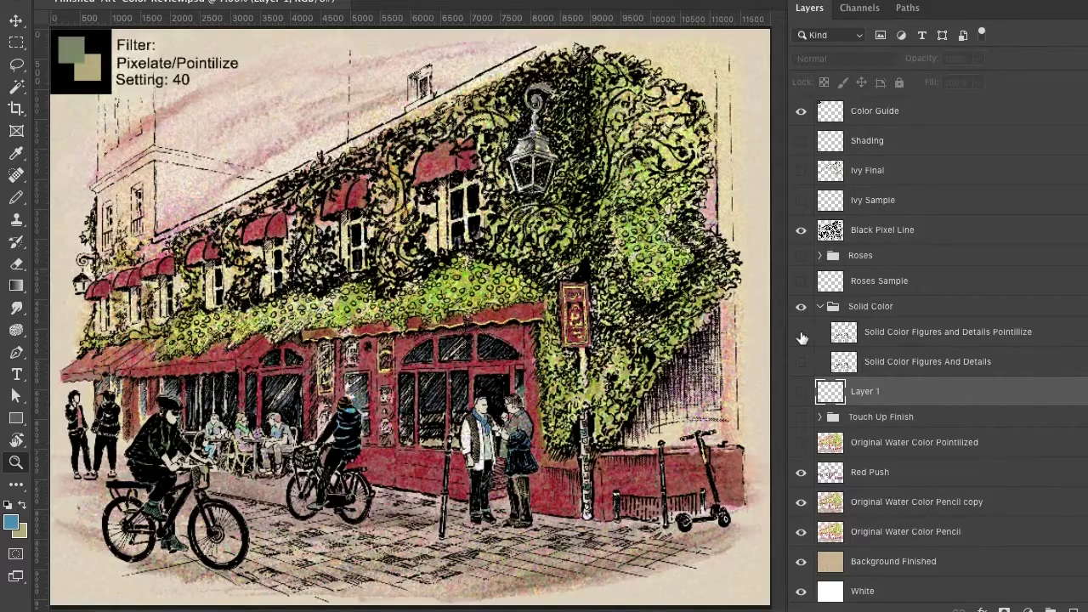
- Hide the Solid Color Figures And Details layer and compare the scene without and with its Pointillize version, leaving the Pointillize layer shown
{"action": "left_click", "coordinate": [802, 338]}
{"action": "left_click", "coordinate": [801, 338]}
{"action": "left_click", "coordinate": [802, 338]}
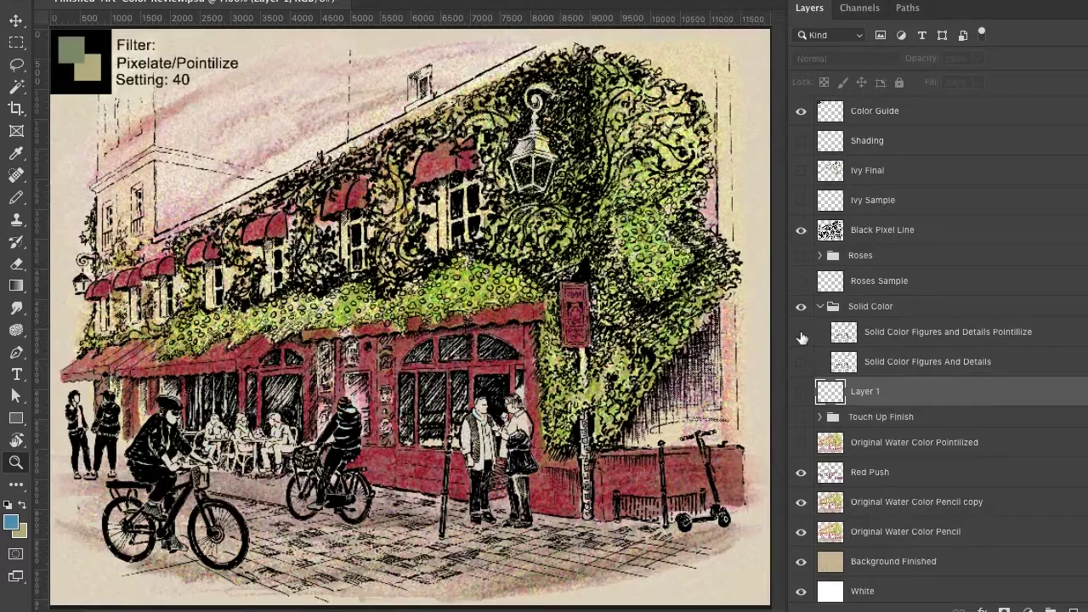
{"action": "left_click", "coordinate": [801, 338]}
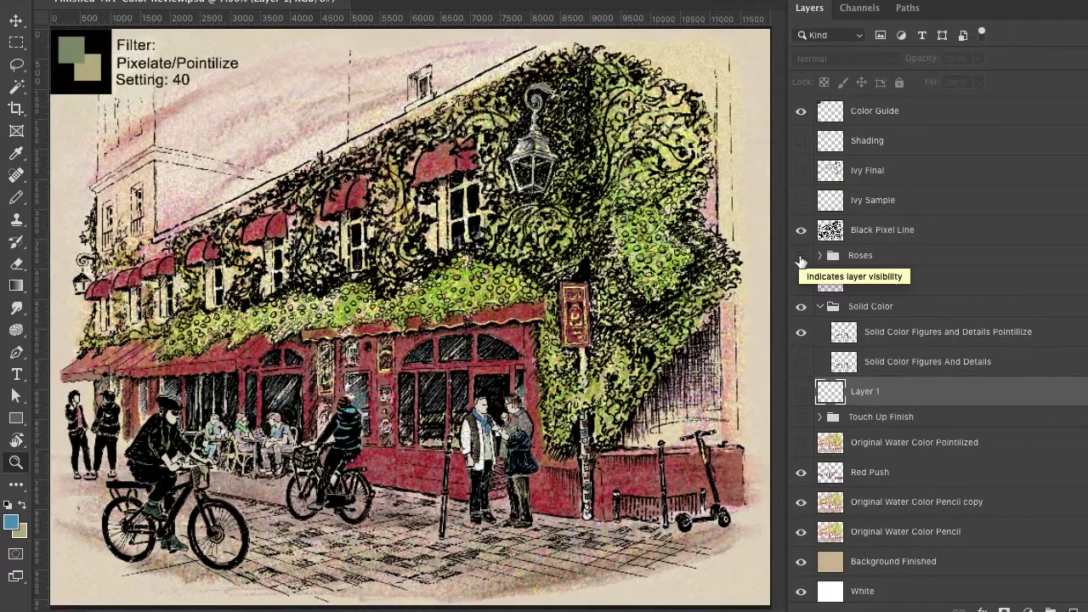
- Select the Roses Sample layer below the Roses group and turn on its visibility
{"action": "left_click", "coordinate": [936, 293]}
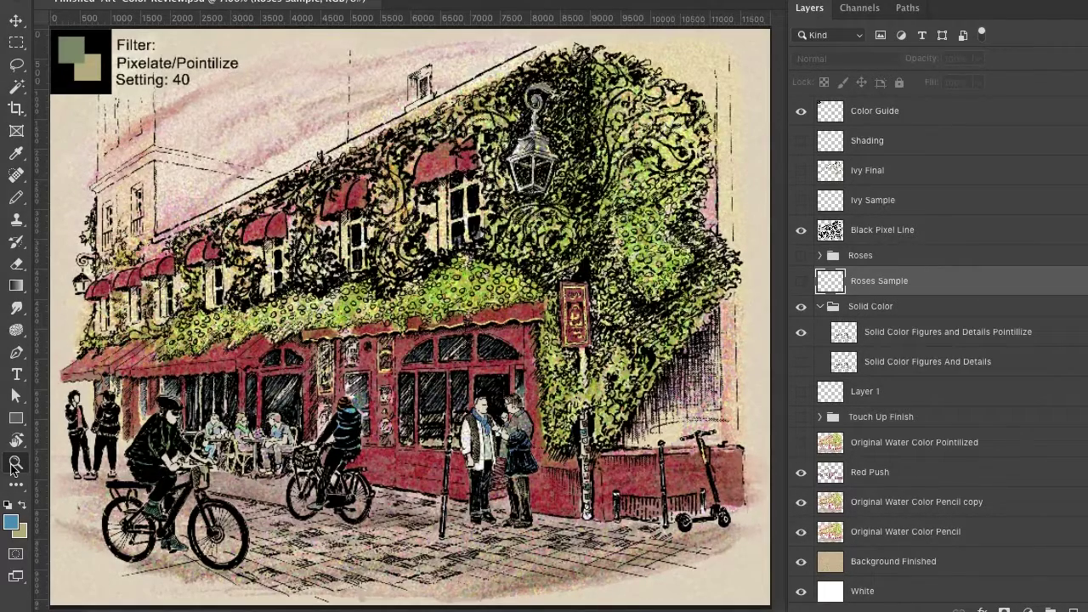
{"action": "left_click", "coordinate": [467, 283]}
{"action": "left_click", "coordinate": [467, 283]}
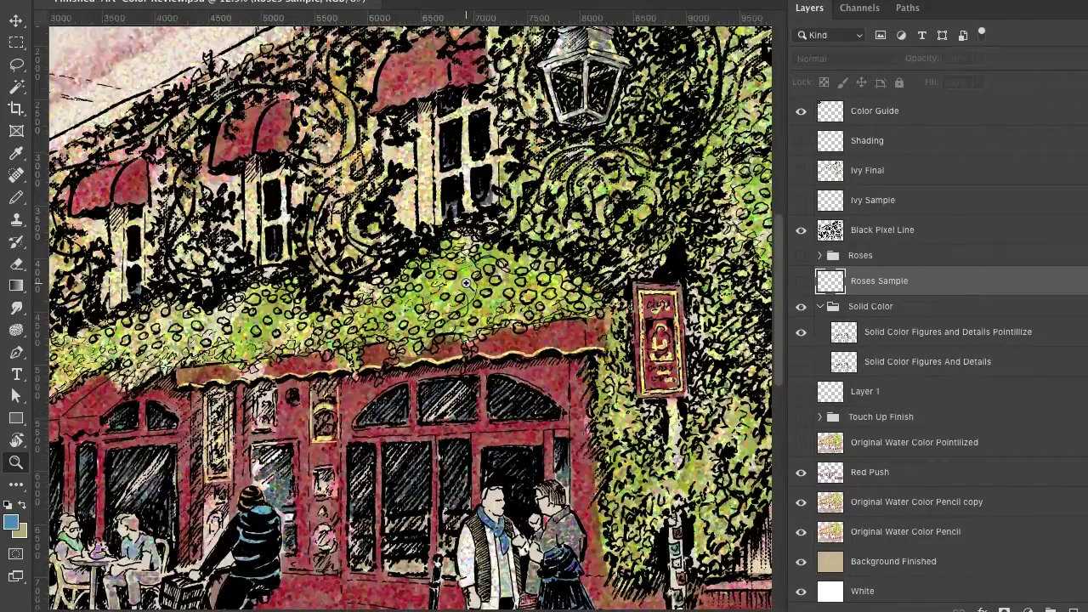
{"action": "left_click", "coordinate": [467, 283]}
{"action": "left_click", "coordinate": [467, 283]}
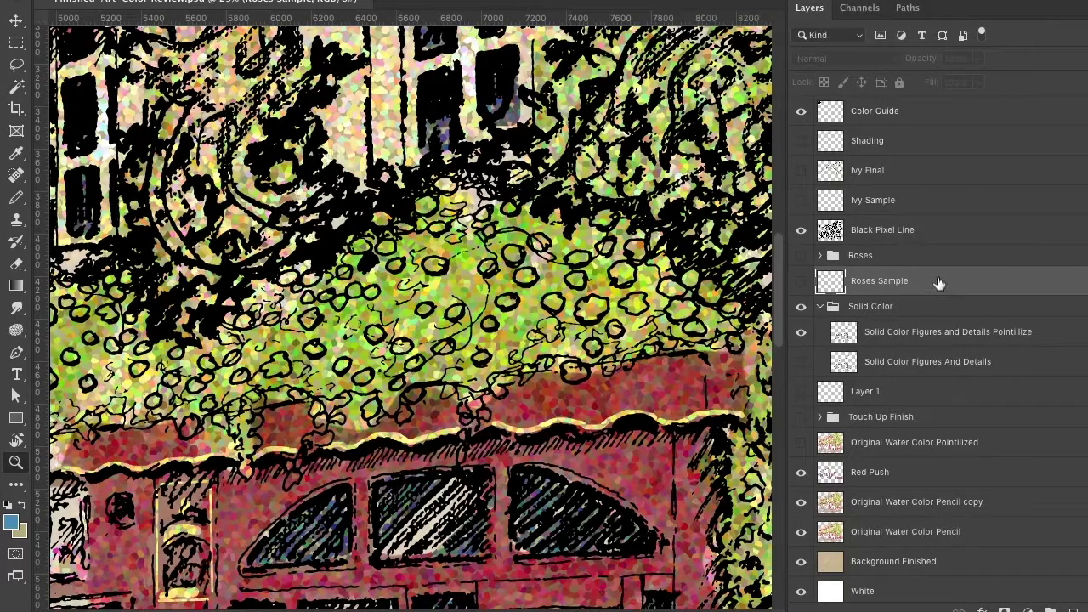
{"action": "left_click", "coordinate": [800, 282]}
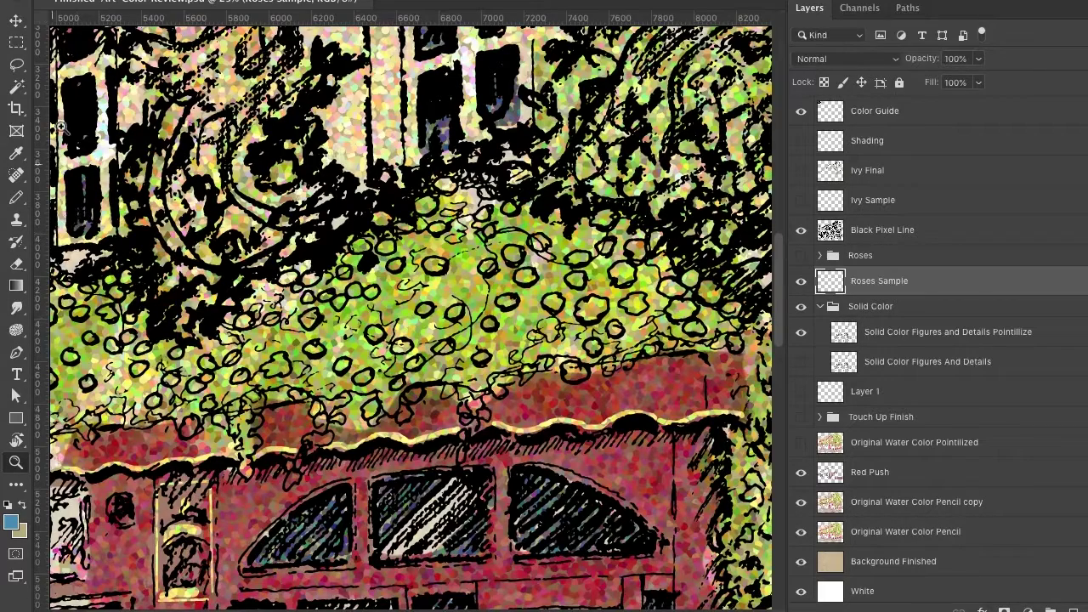
- Select several rose circles above the café entrance with the Magic Wand on Black Pixel Line, then make Roses Sample the active layer
{"action": "left_click", "coordinate": [17, 68]}
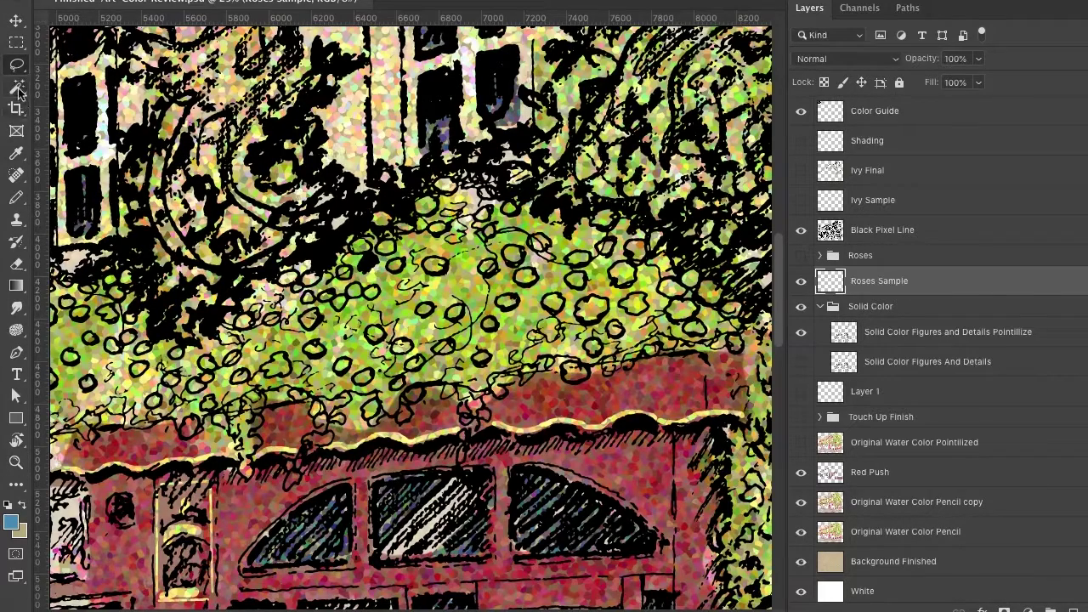
{"action": "left_click", "coordinate": [18, 87]}
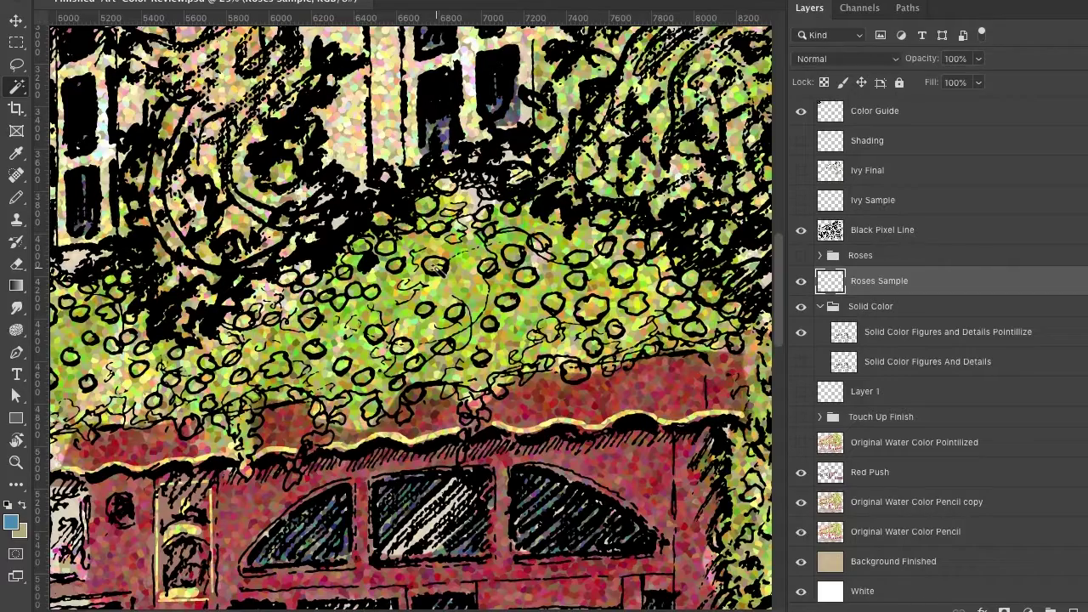
{"action": "scroll", "coordinate": [435, 268], "scroll_direction": "right", "scroll_amount": 2}
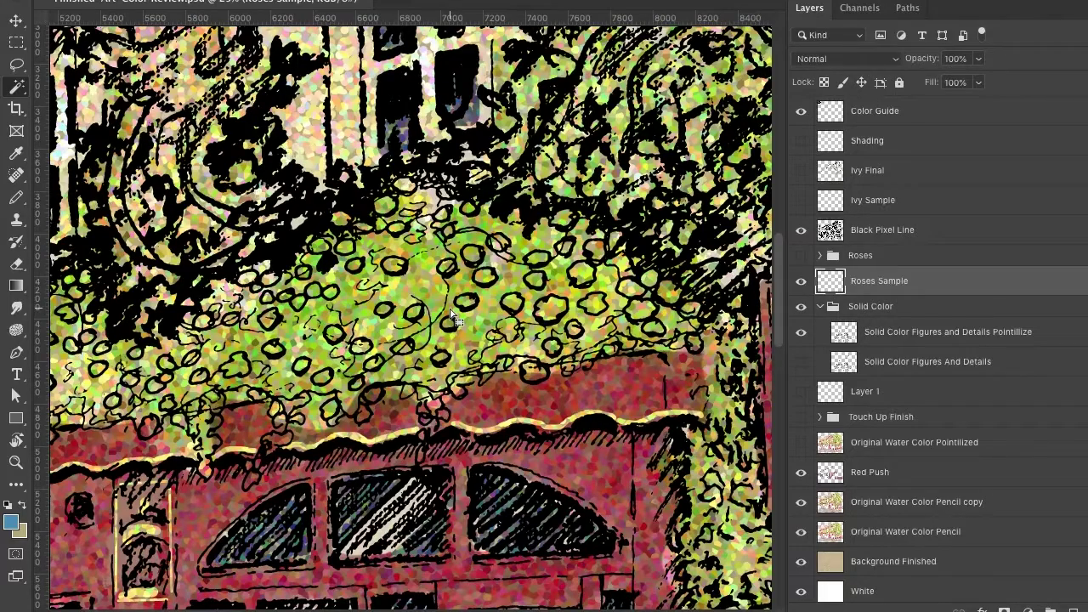
{"action": "left_click", "coordinate": [873, 233]}
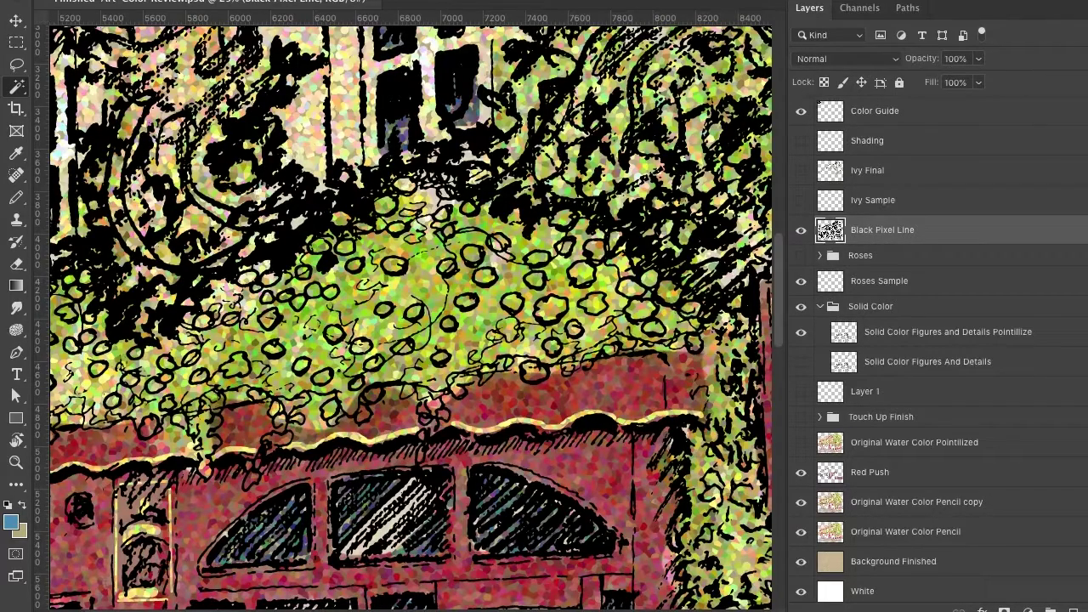
{"action": "left_click", "coordinate": [323, 2]}
{"action": "key", "text": "Escape"}
{"action": "left_click", "coordinate": [484, 277]}
{"action": "left_click", "coordinate": [511, 303], "text": "shift"}
{"action": "left_click", "coordinate": [551, 307], "text": "shift"}
{"action": "left_click", "coordinate": [395, 266], "text": "shift"}
{"action": "left_click", "coordinate": [415, 313], "text": "shift"}
{"action": "left_click", "coordinate": [388, 313], "text": "shift"}
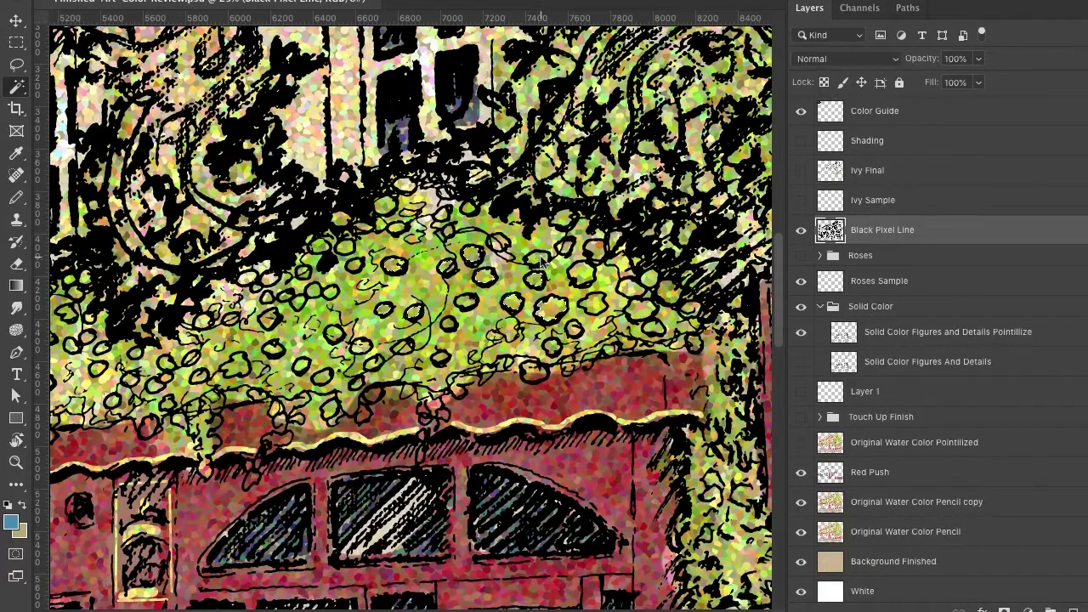
{"action": "left_click", "coordinate": [913, 256]}
{"action": "left_click", "coordinate": [923, 281]}
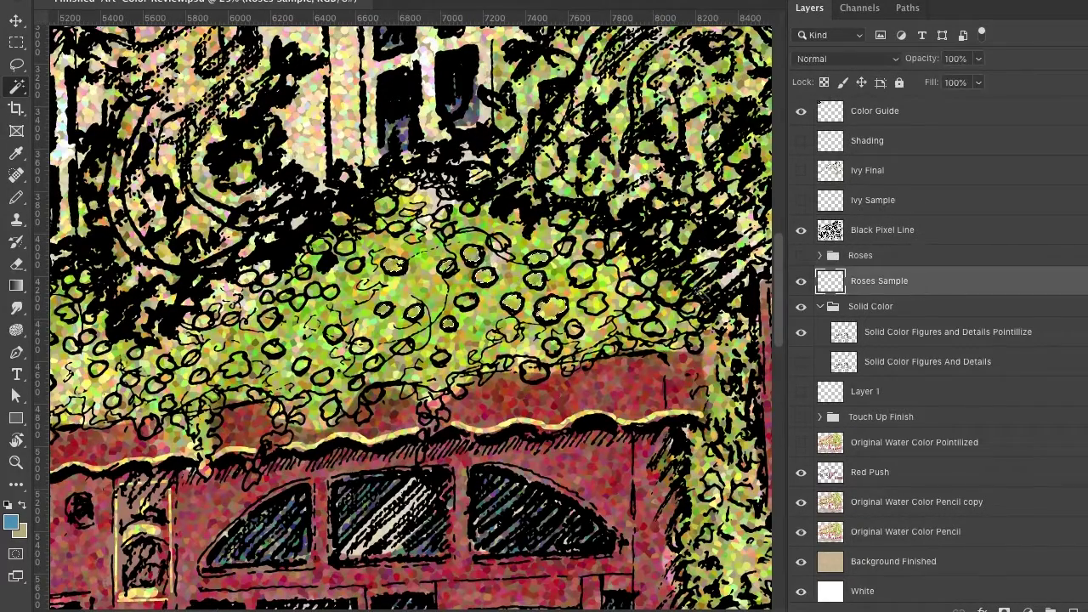
- Fill the selected rose circles with the blue foreground color in Normal mode at 100% opacity
{"action": "left_click", "coordinate": [165, 2]}
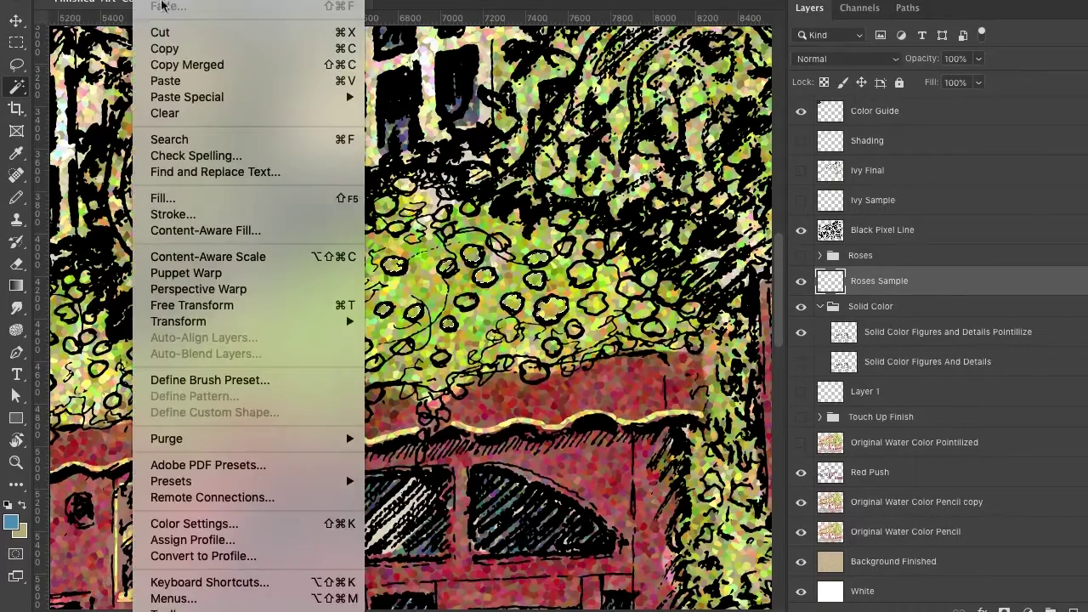
{"action": "left_click", "coordinate": [198, 204]}
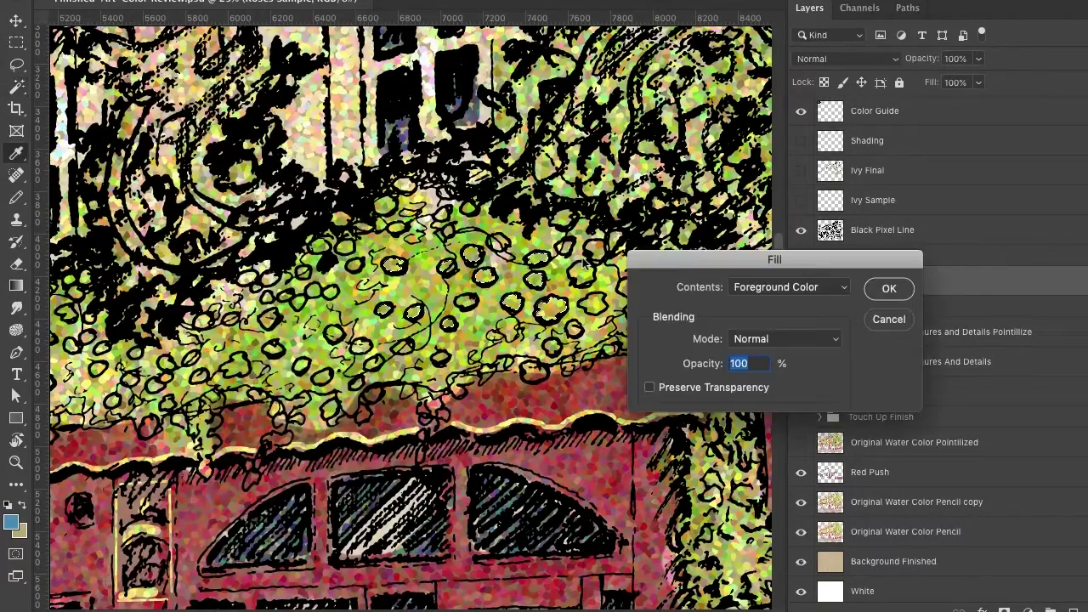
{"action": "left_click", "coordinate": [886, 291]}
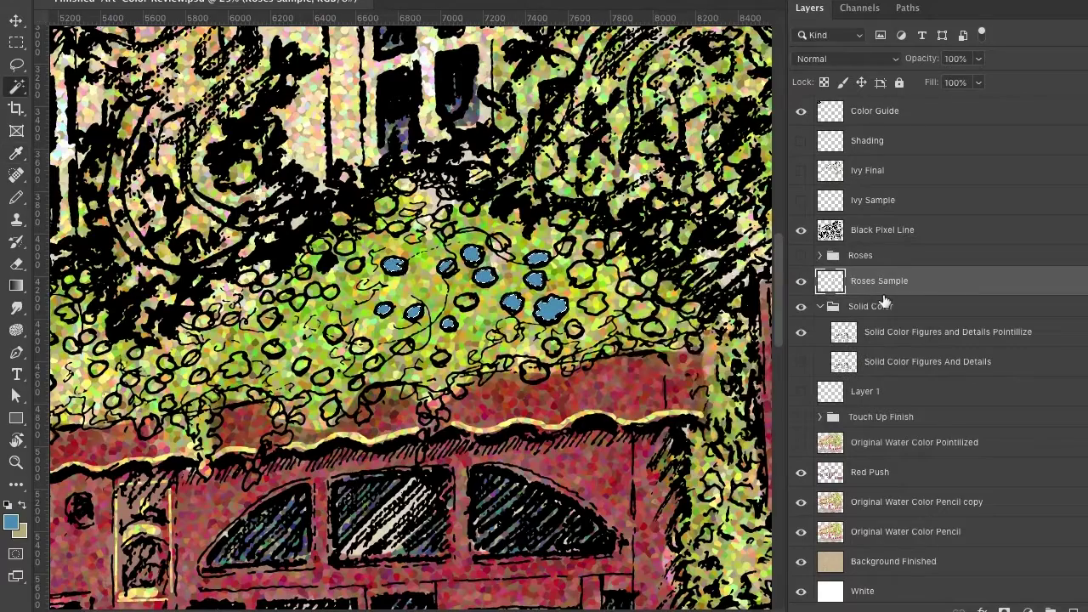
- Set the foreground color to red cf3838 and fill the selected roses on the Roses Sample layer at 100% opacity
{"action": "left_click", "coordinate": [11, 523]}
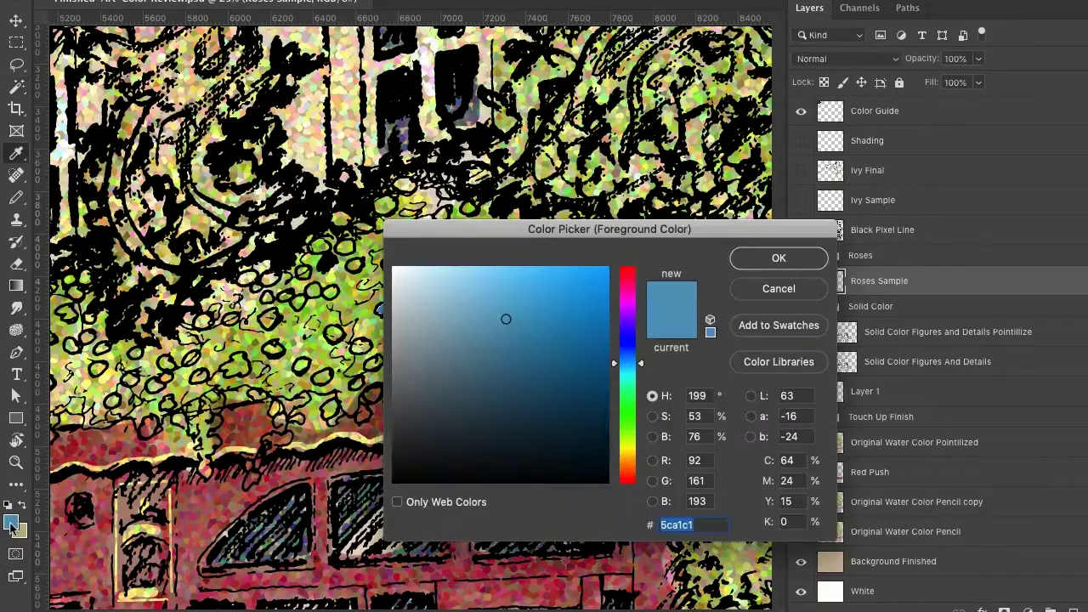
{"action": "left_click", "coordinate": [627, 477]}
{"action": "left_click_drag", "start_coordinate": [629, 481], "coordinate": [646, 486]}
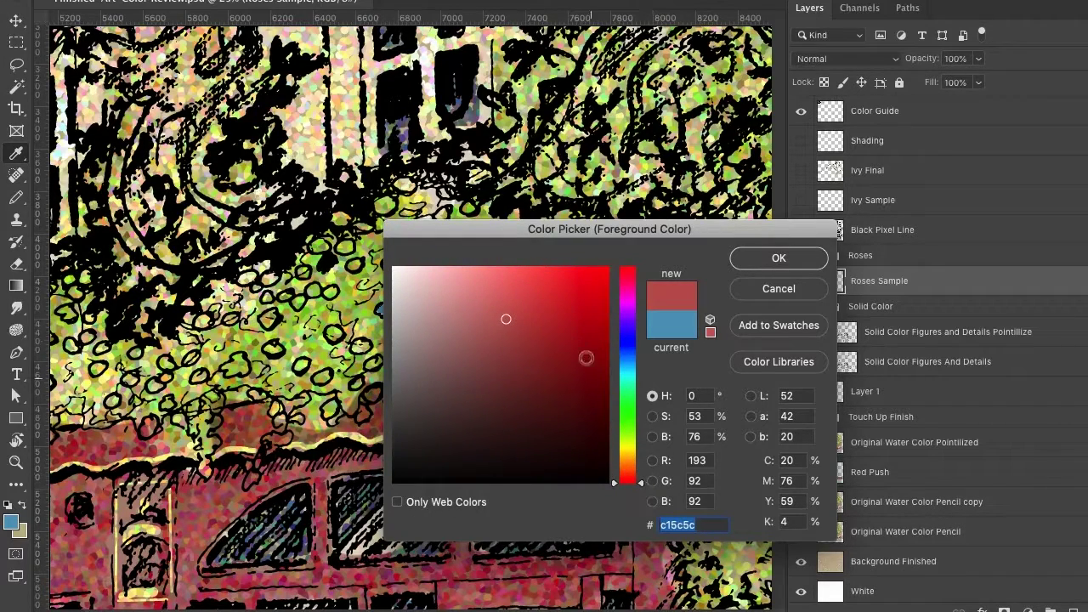
{"action": "left_click", "coordinate": [550, 307]}
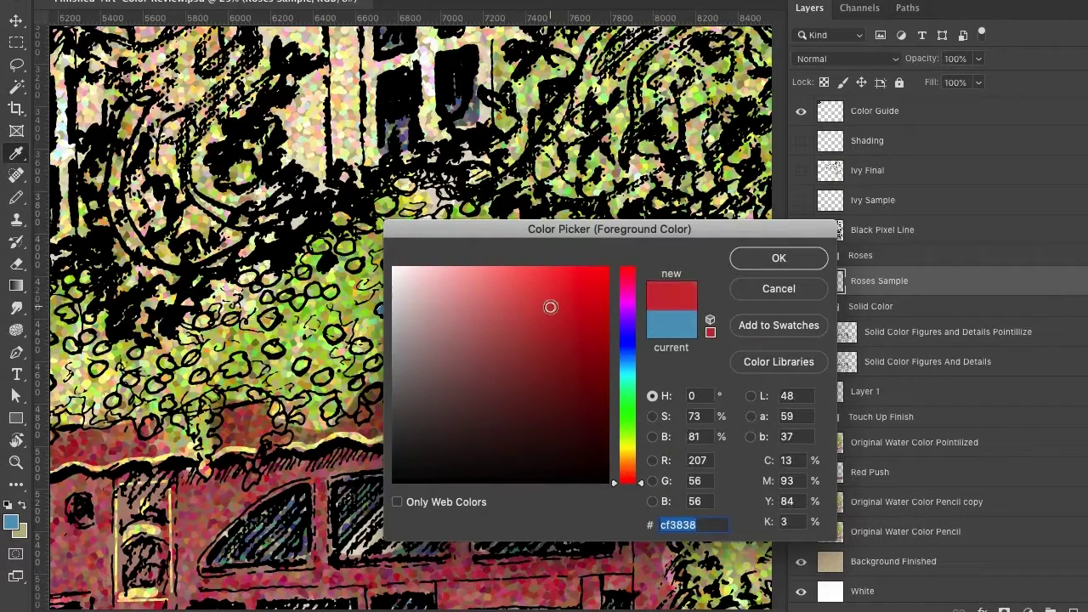
{"action": "left_click", "coordinate": [753, 265]}
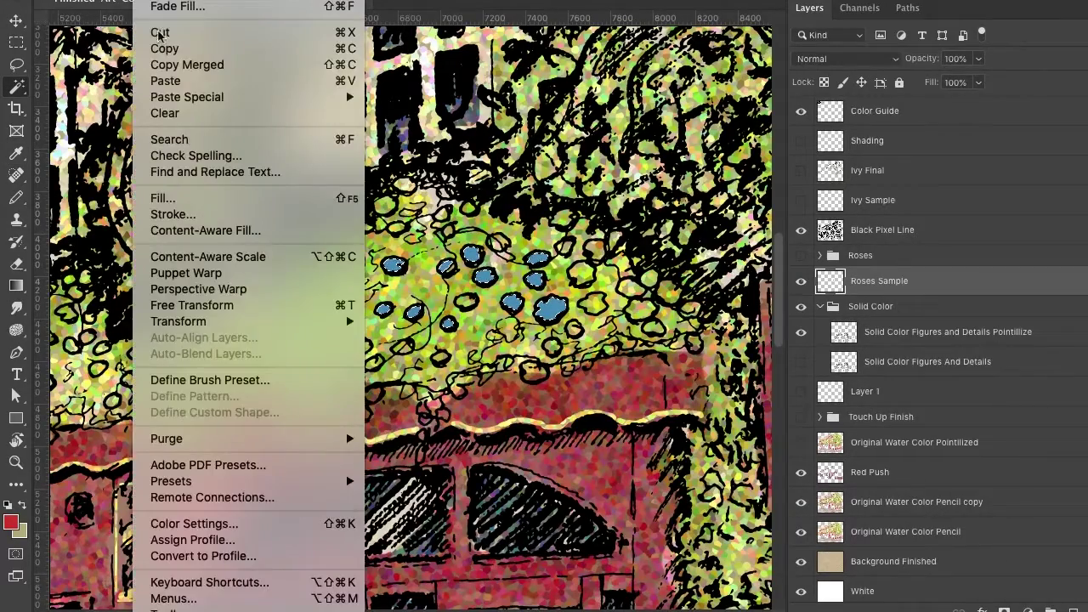
{"action": "left_click", "coordinate": [153, 0]}
{"action": "left_click", "coordinate": [217, 200]}
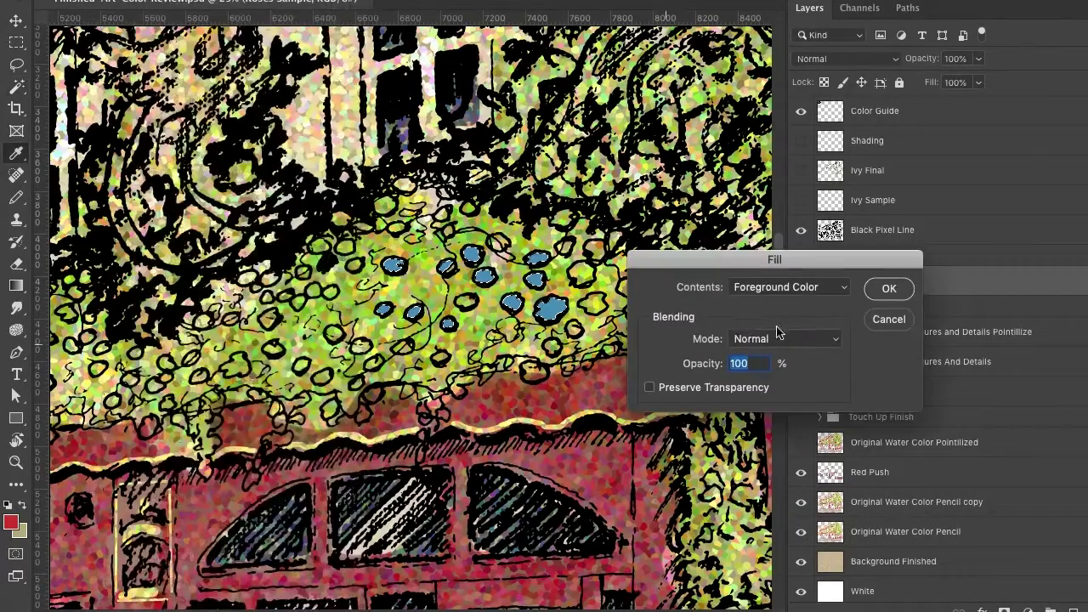
{"action": "left_click", "coordinate": [886, 289]}
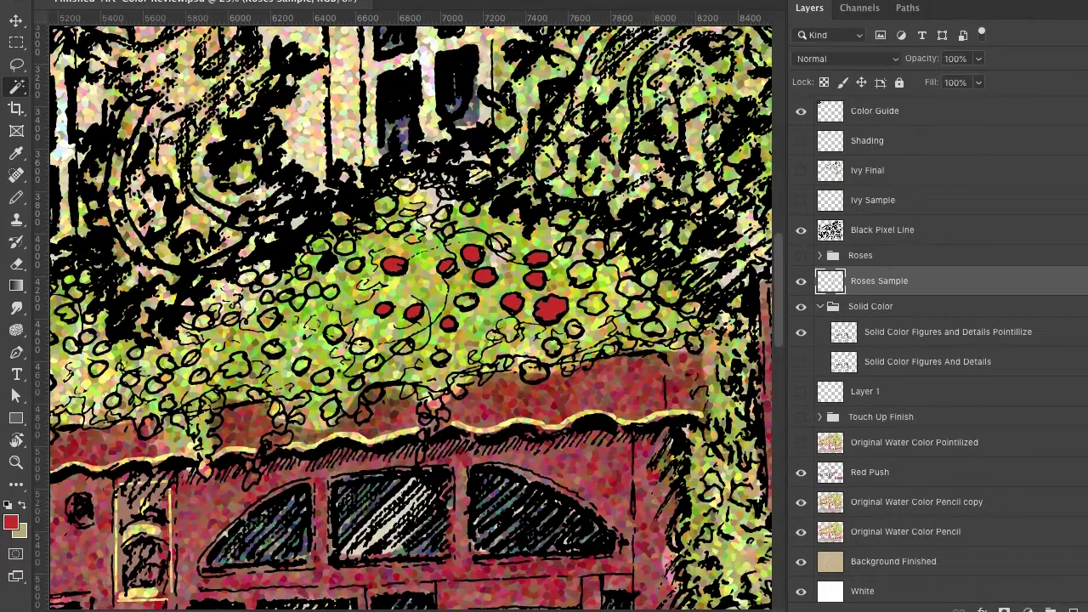
{"action": "left_click", "coordinate": [243, 0]}
{"action": "mouse_move", "coordinate": [255, 99]}
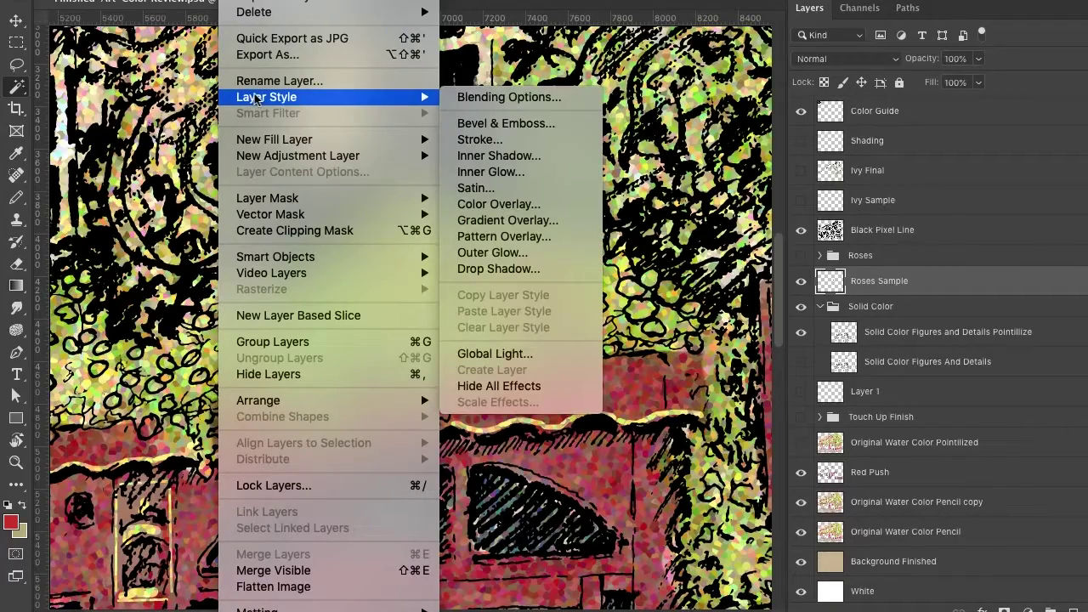
{"action": "left_click", "coordinate": [578, 255]}
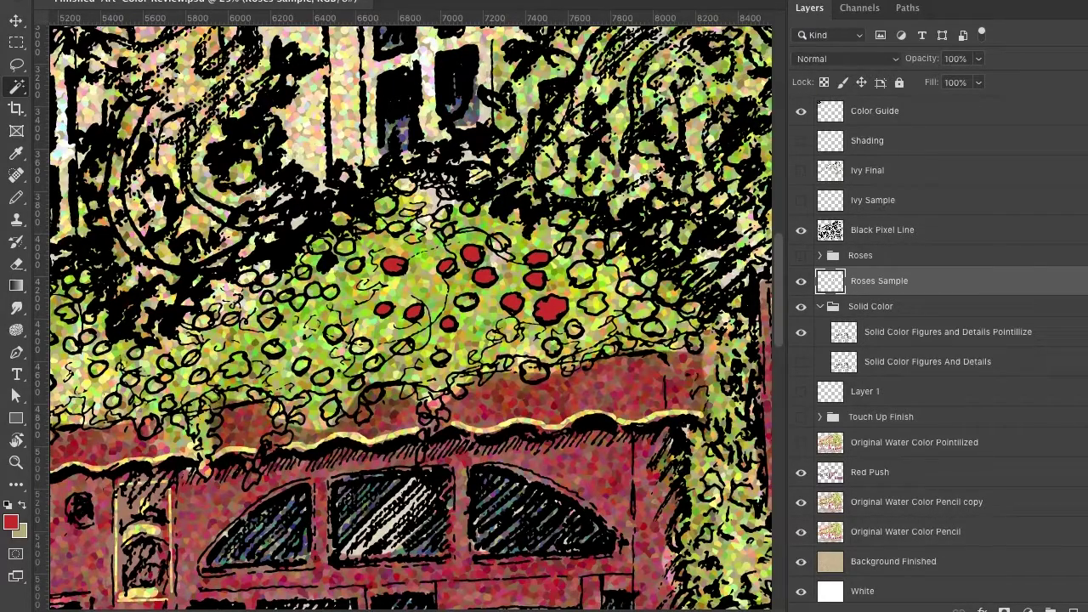
- Add a Stroke layer style to the red roses on the Roses Sample layer
{"action": "left_click", "coordinate": [253, 0]}
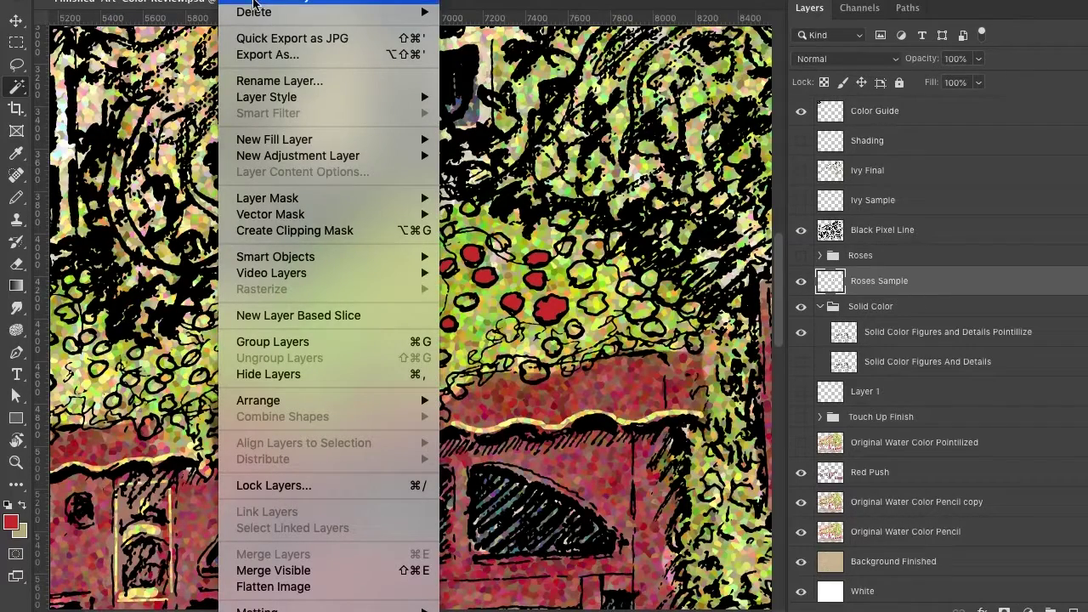
{"action": "mouse_move", "coordinate": [391, 97]}
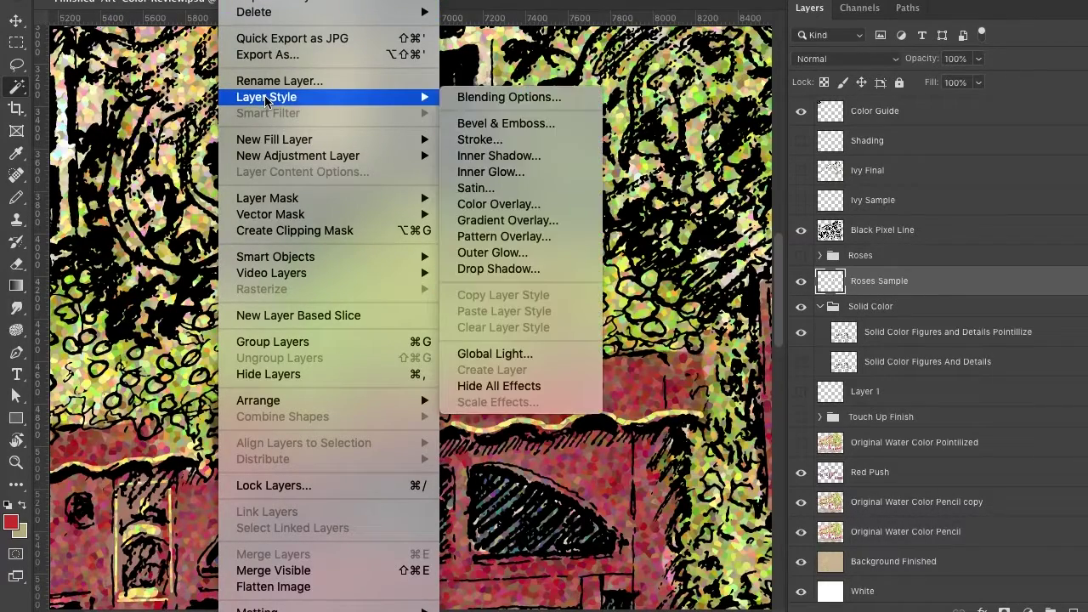
{"action": "left_click", "coordinate": [502, 144]}
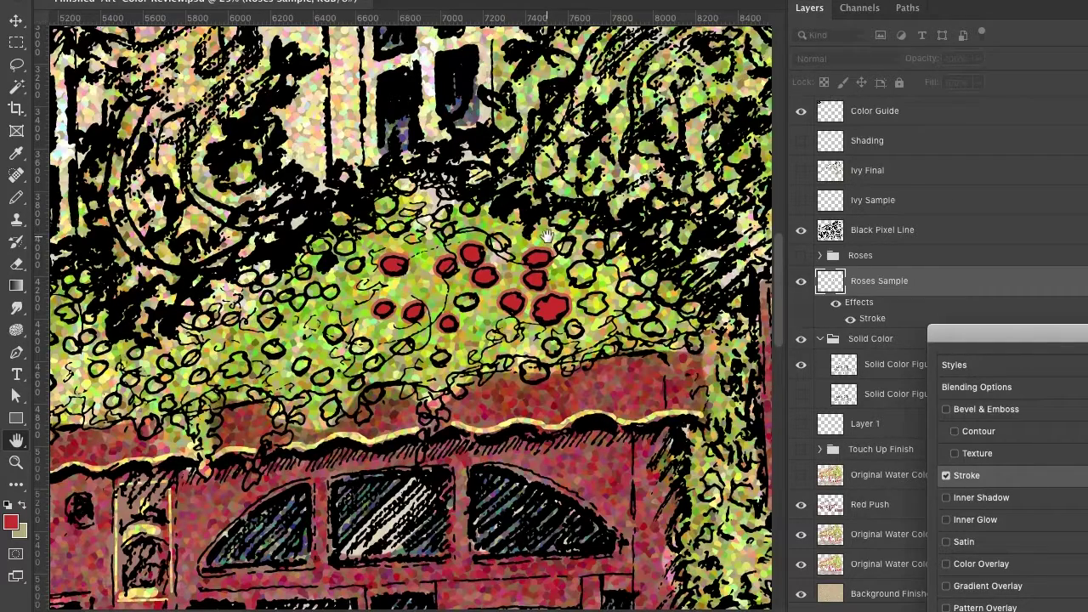
{"action": "key", "text": "Return"}
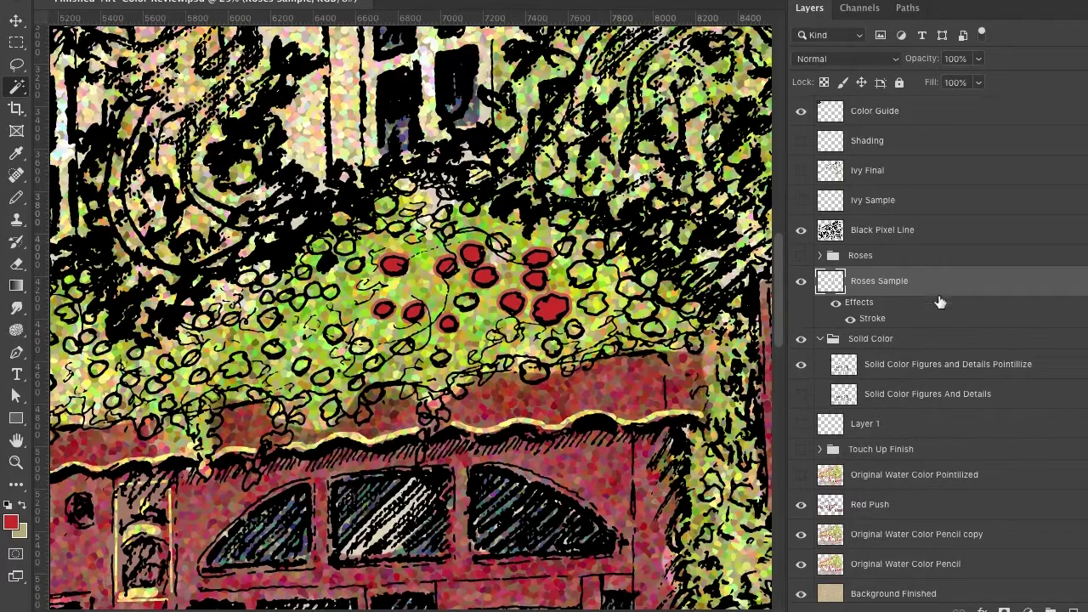
- Hide the Roses Sample layer and show the Roses group with the finished flowers
{"action": "left_click", "coordinate": [941, 341]}
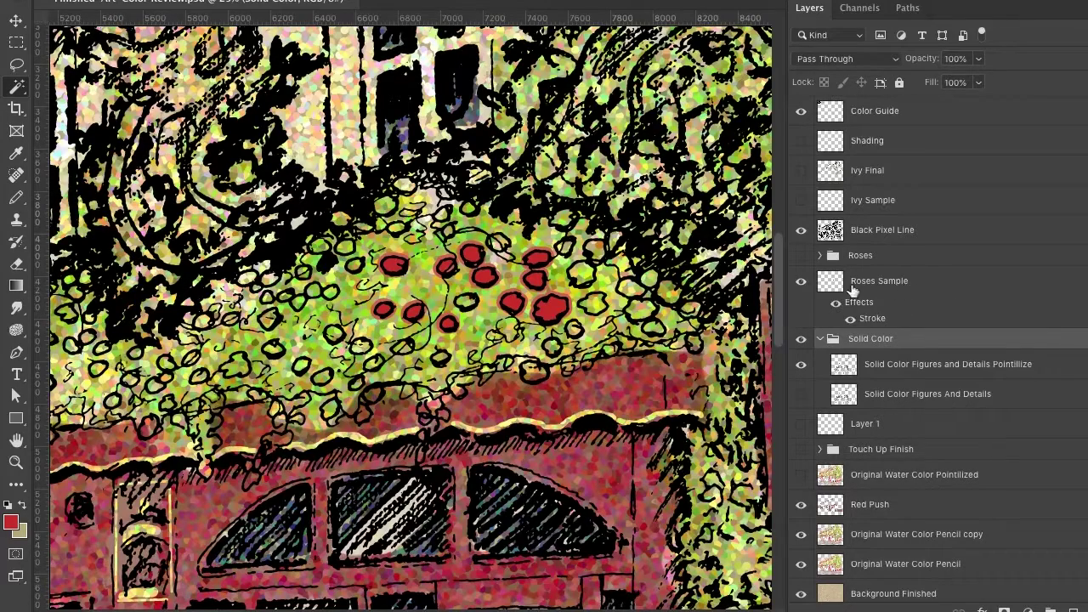
{"action": "left_click", "coordinate": [801, 282]}
{"action": "left_click", "coordinate": [801, 255]}
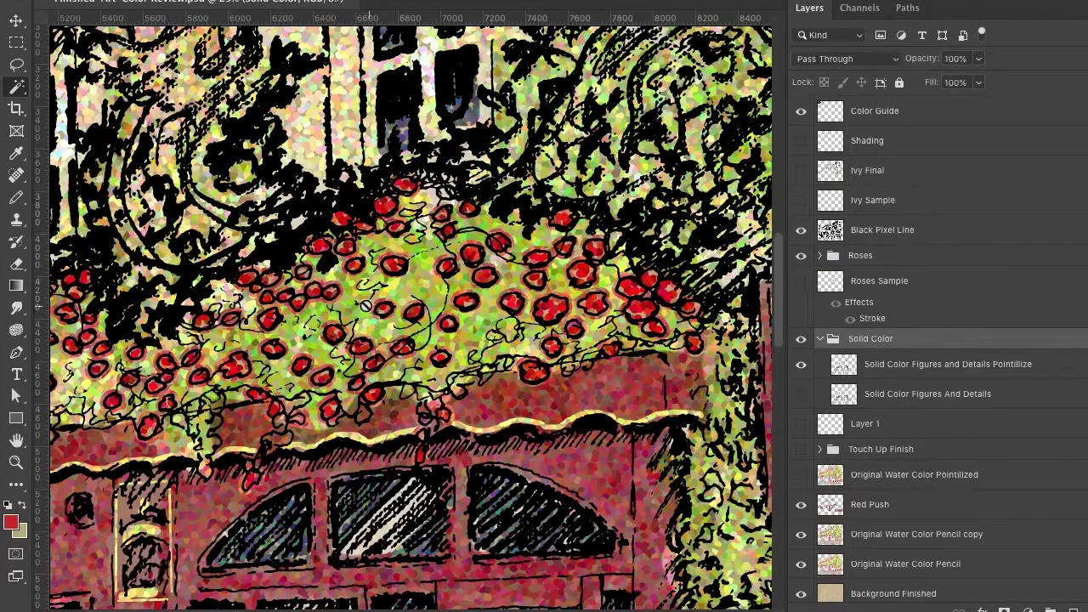
- Examine the finished red roses along the greenery above the awnings, from the main entrance across the façade and back
{"action": "scroll", "coordinate": [359, 306], "scroll_direction": "left", "scroll_amount": 10}
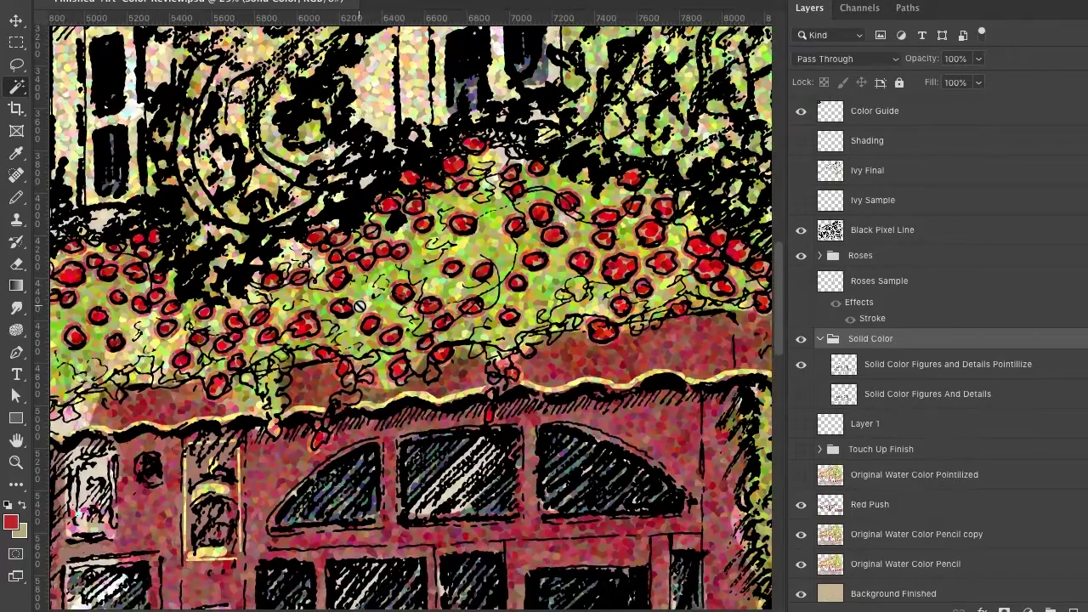
{"action": "scroll", "coordinate": [357, 306], "scroll_direction": "left", "scroll_amount": 3}
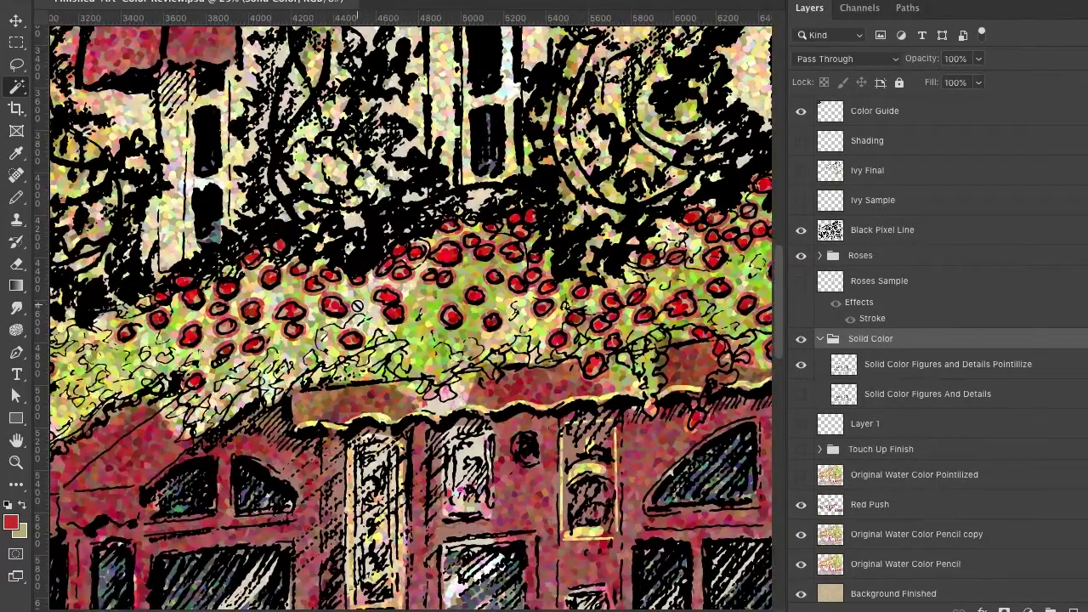
{"action": "scroll", "coordinate": [357, 306], "scroll_direction": "left", "scroll_amount": 8}
{"action": "scroll", "coordinate": [358, 306], "scroll_direction": "left", "scroll_amount": 5}
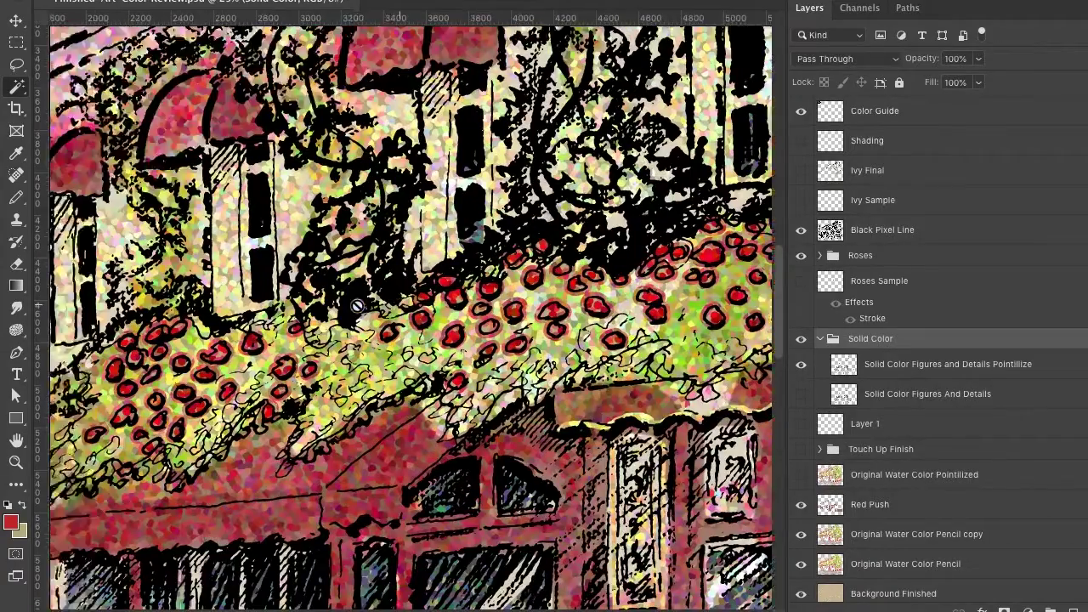
{"action": "scroll", "coordinate": [357, 306], "scroll_direction": "right", "scroll_amount": 10}
{"action": "scroll", "coordinate": [357, 307], "scroll_direction": "right", "scroll_amount": 15}
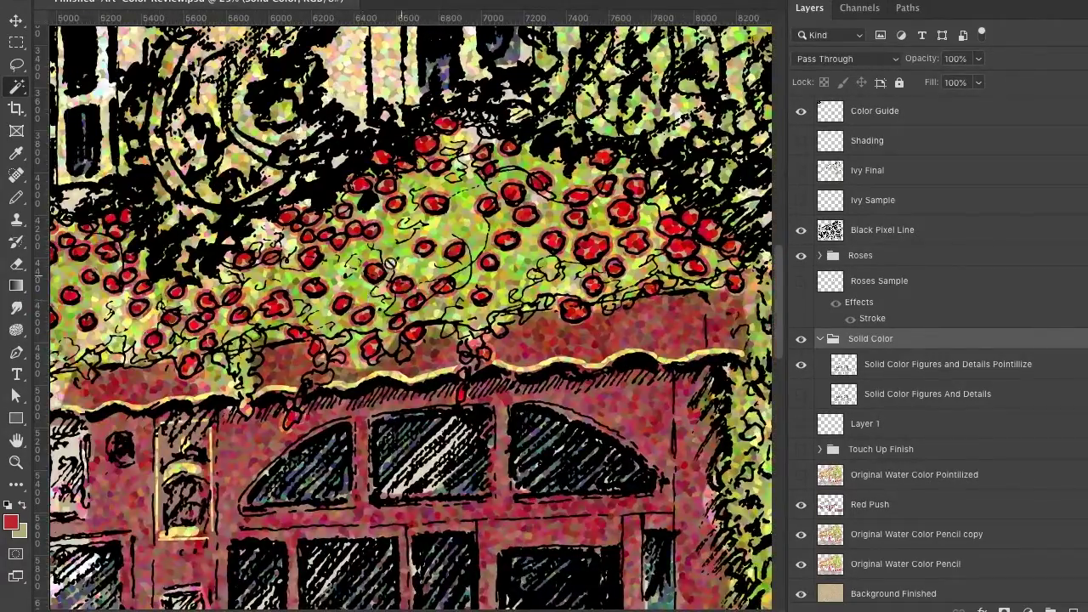
{"action": "scroll", "coordinate": [391, 264], "scroll_direction": "left", "scroll_amount": 2}
{"action": "scroll", "coordinate": [391, 264], "scroll_direction": "up", "scroll_amount": 1}
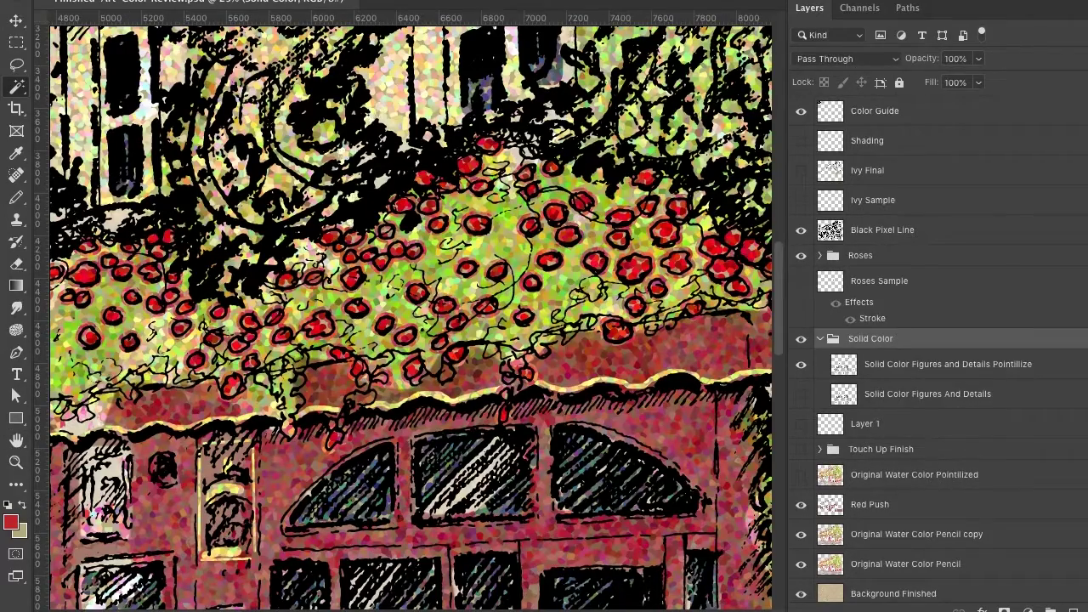
- Fit the whole artwork on screen and select the Ivy Sample layer above Black Pixel Line
{"action": "left_click", "coordinate": [446, 0]}
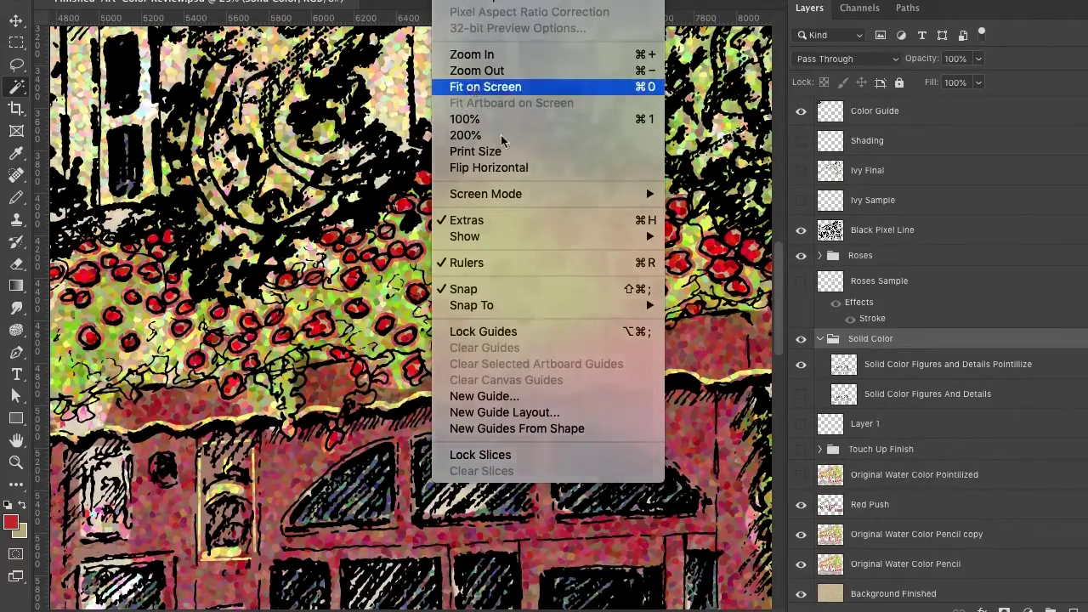
{"action": "left_click", "coordinate": [493, 86]}
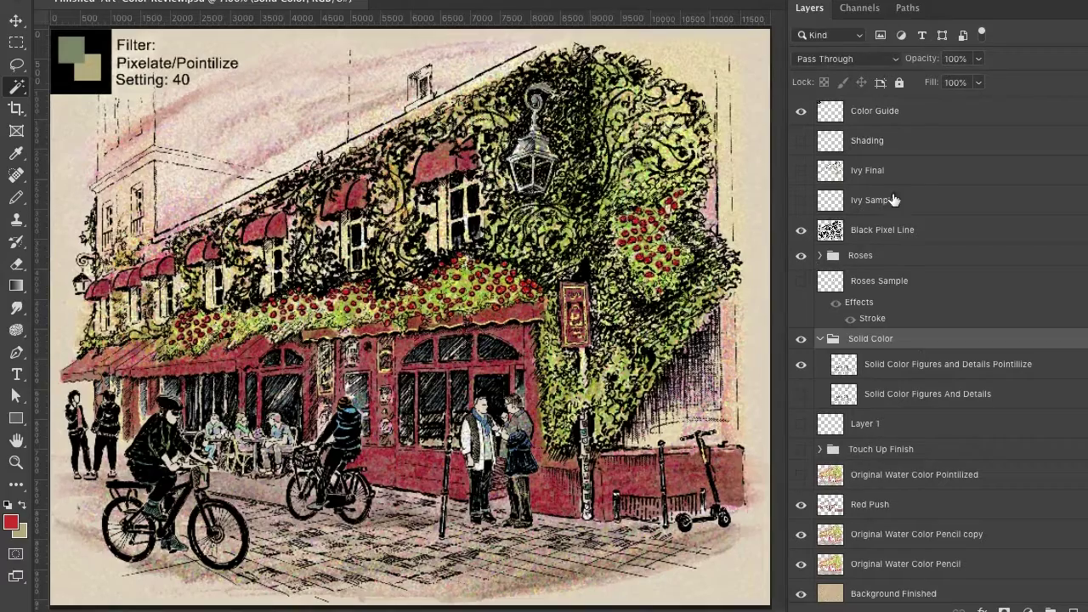
{"action": "left_click", "coordinate": [916, 207]}
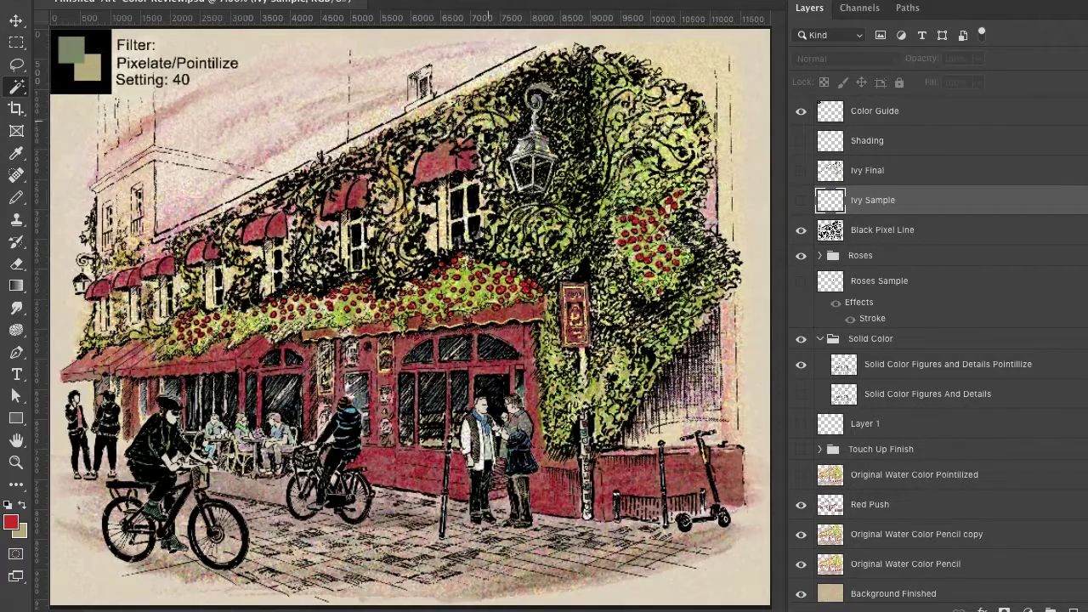
- On the Black Pixel Line layer, lasso a section of ivy between the upper window and the street lantern
{"action": "left_click", "coordinate": [904, 231]}
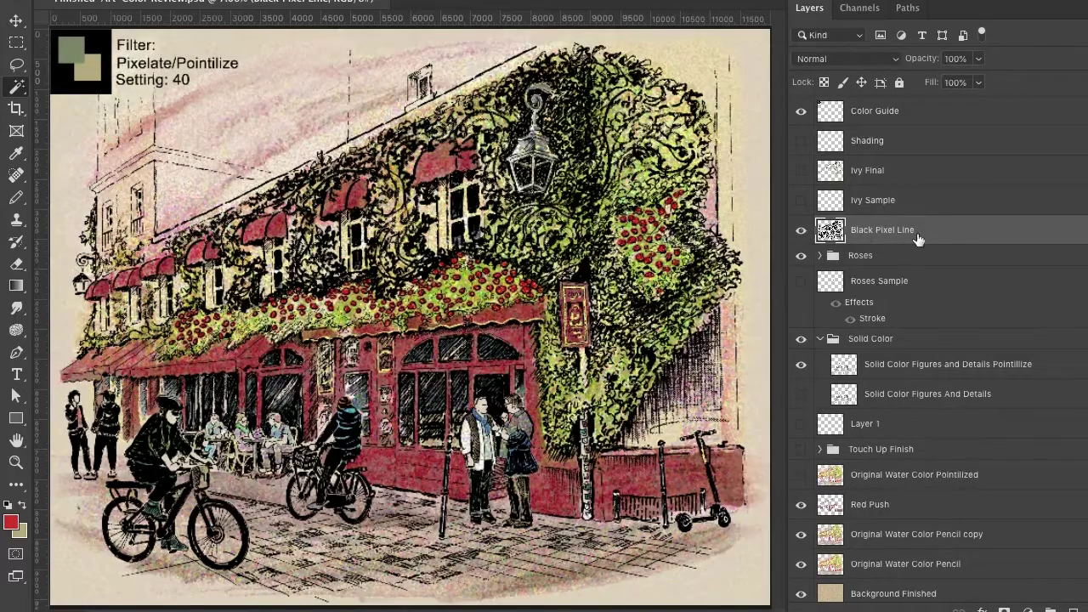
{"action": "left_click", "coordinate": [18, 65]}
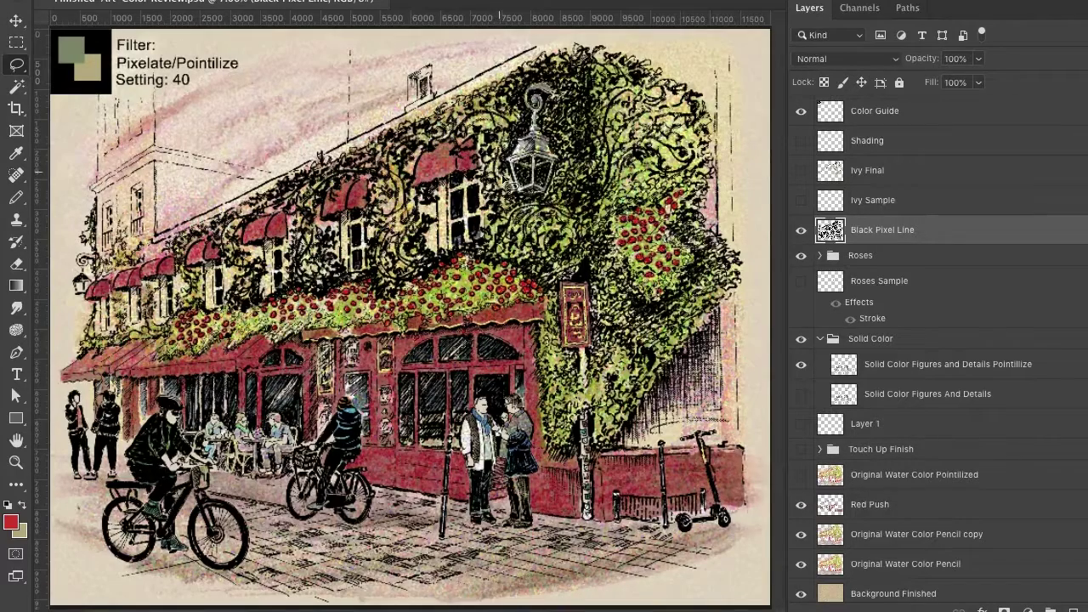
{"action": "left_click", "coordinate": [15, 464]}
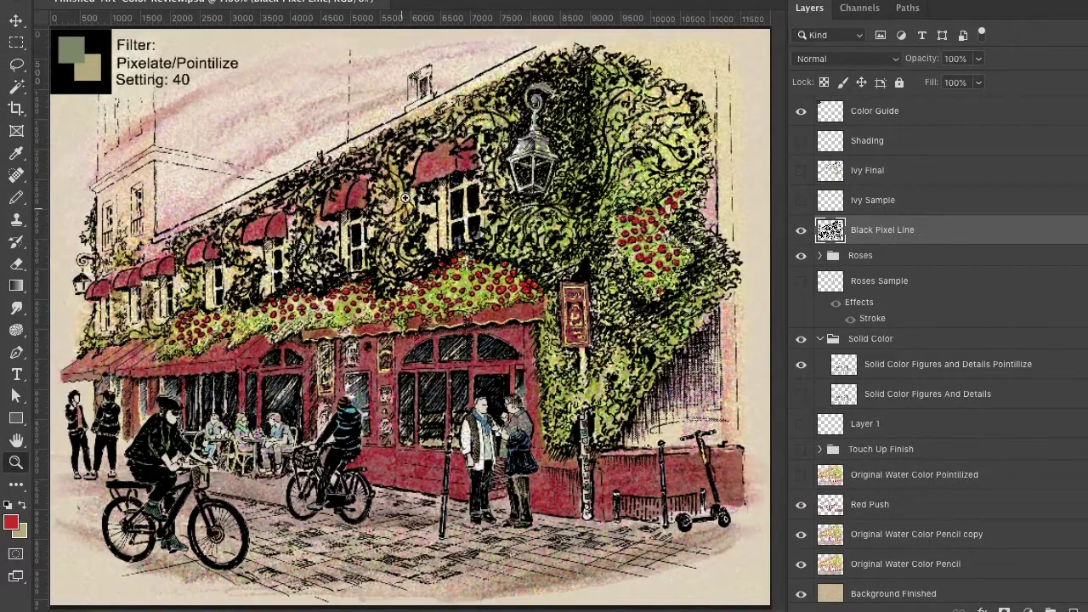
{"action": "left_click_drag", "start_coordinate": [497, 183], "coordinate": [515, 194]}
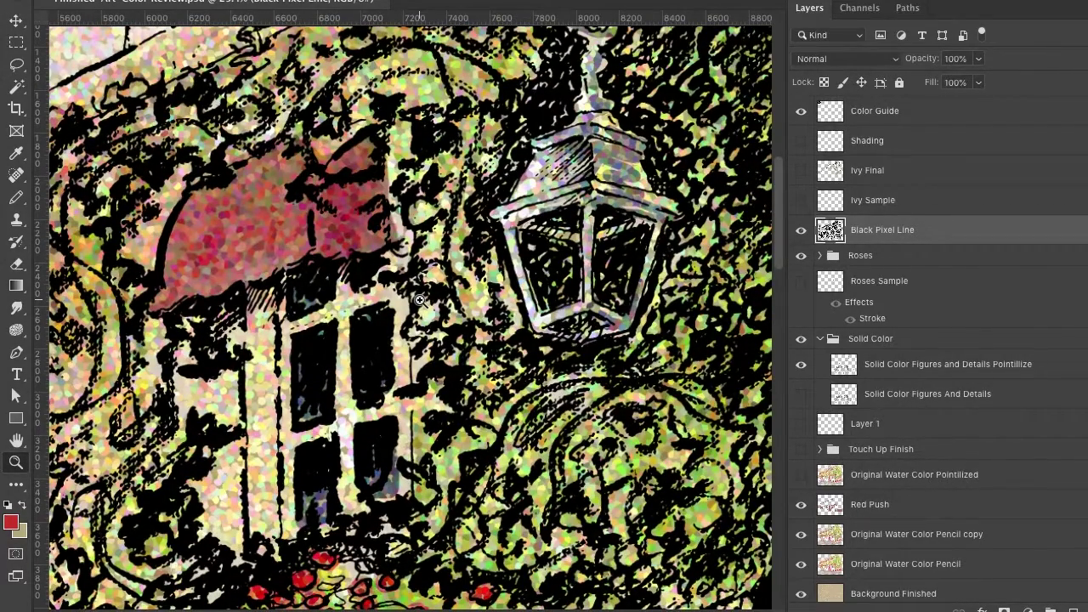
{"action": "left_click", "coordinate": [16, 67]}
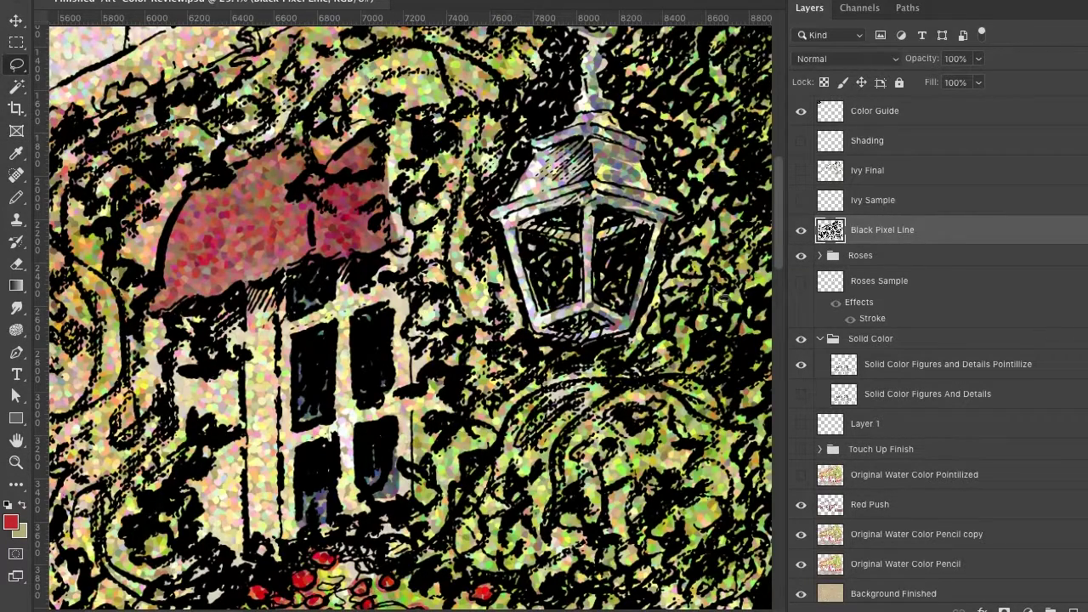
{"action": "mouse_move", "coordinate": [541, 356]}
{"action": "left_mouse_down"}
{"action": "mouse_move", "coordinate": [509, 320]}
{"action": "mouse_move", "coordinate": [493, 228]}
{"action": "mouse_move", "coordinate": [522, 153]}
{"action": "mouse_move", "coordinate": [505, 123]}
{"action": "mouse_move", "coordinate": [470, 105]}
{"action": "mouse_move", "coordinate": [420, 110]}
{"action": "mouse_move", "coordinate": [386, 176]}
{"action": "mouse_move", "coordinate": [403, 210]}
{"action": "mouse_move", "coordinate": [423, 346]}
{"action": "mouse_move", "coordinate": [426, 374]}
{"action": "mouse_move", "coordinate": [407, 393]}
{"action": "mouse_move", "coordinate": [411, 410]}
{"action": "mouse_move", "coordinate": [437, 418]}
{"action": "mouse_move", "coordinate": [430, 469]}
{"action": "mouse_move", "coordinate": [446, 503]}
{"action": "mouse_move", "coordinate": [496, 529]}
{"action": "mouse_move", "coordinate": [576, 531]}
{"action": "mouse_move", "coordinate": [541, 373]}
{"action": "left_mouse_up"}
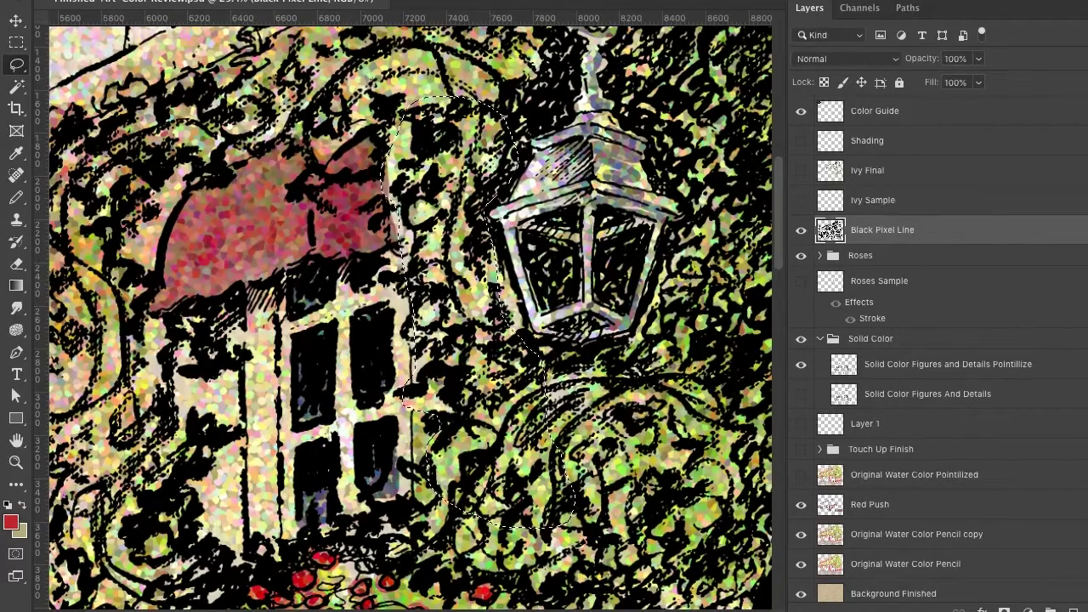
- Copy the lassoed ivy line work and paste it in place on a new layer above Black Pixel Line
{"action": "left_click", "coordinate": [141, 0]}
{"action": "left_click", "coordinate": [163, 47]}
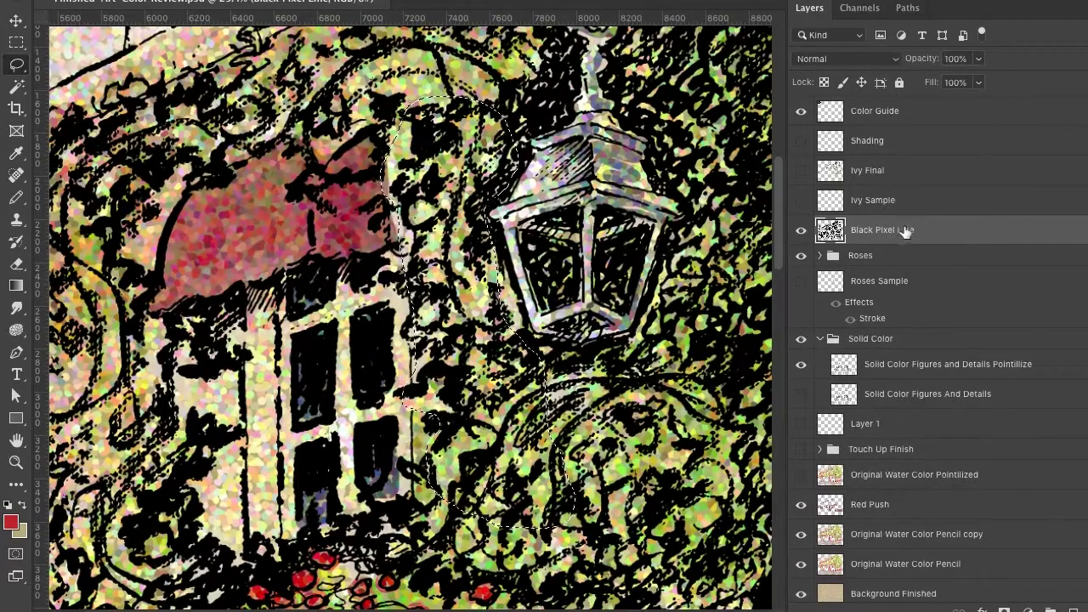
{"action": "left_click", "coordinate": [140, 0]}
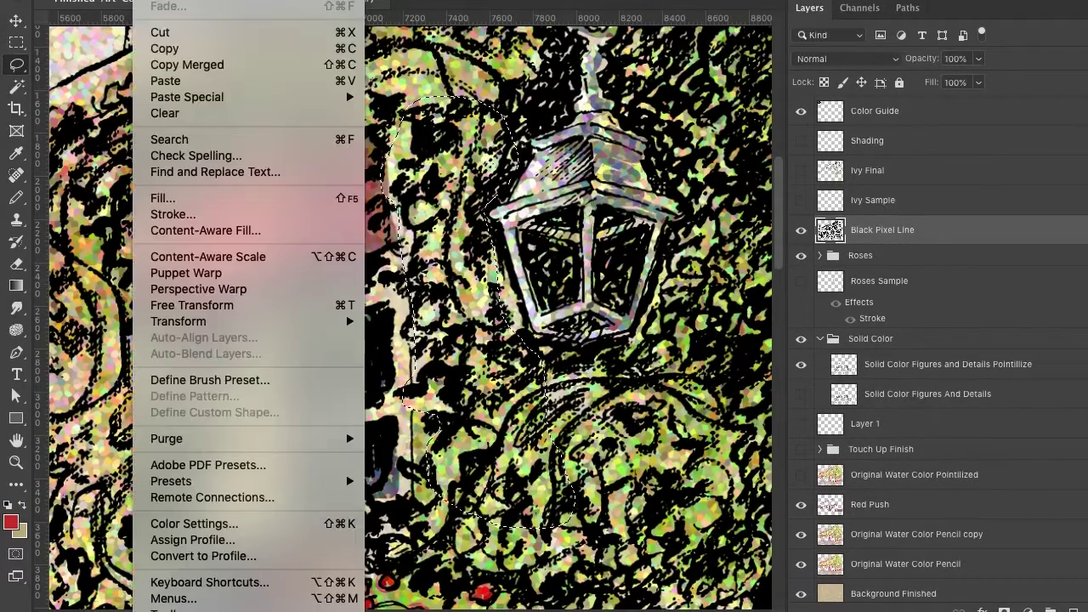
{"action": "mouse_move", "coordinate": [166, 98]}
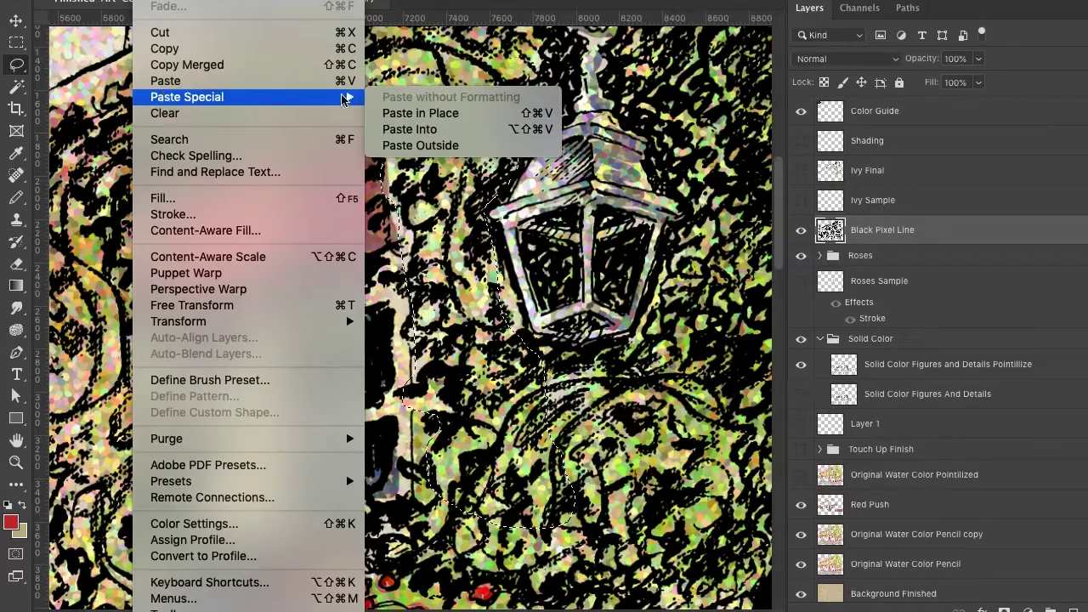
{"action": "left_click", "coordinate": [415, 118]}
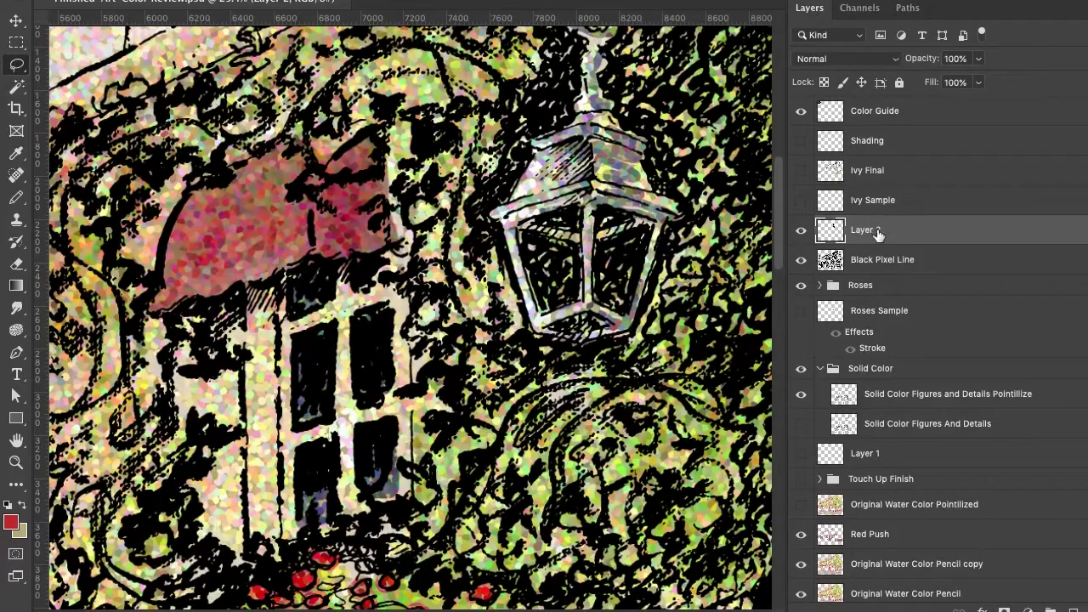
{"action": "left_click", "coordinate": [804, 266]}
{"action": "left_click", "coordinate": [802, 260]}
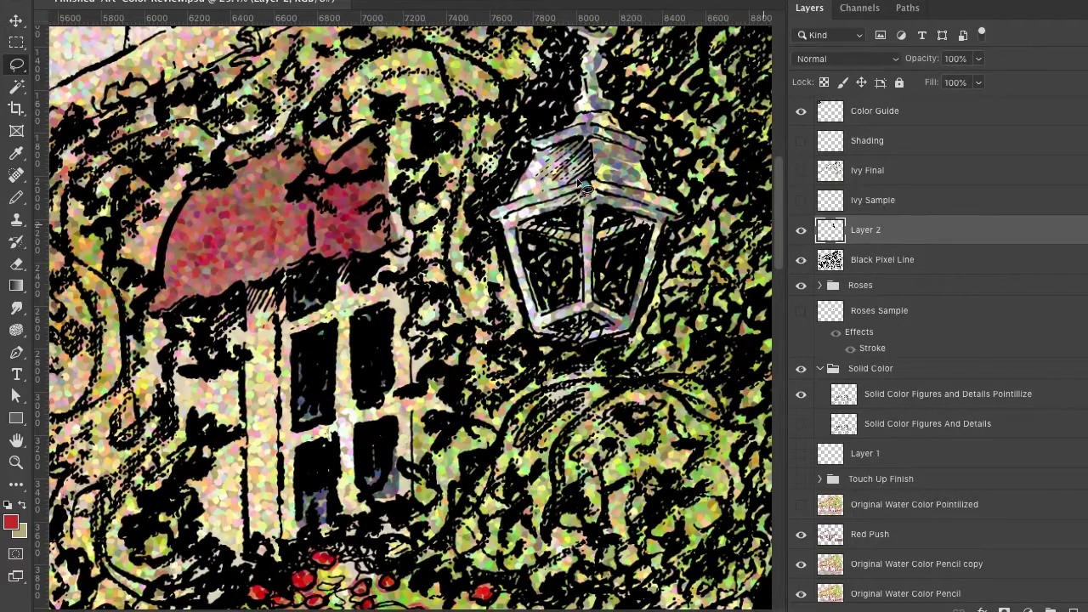
- Load the pasted ivy line work as a selection and hide its selection edges
{"action": "left_click", "coordinate": [335, 3]}
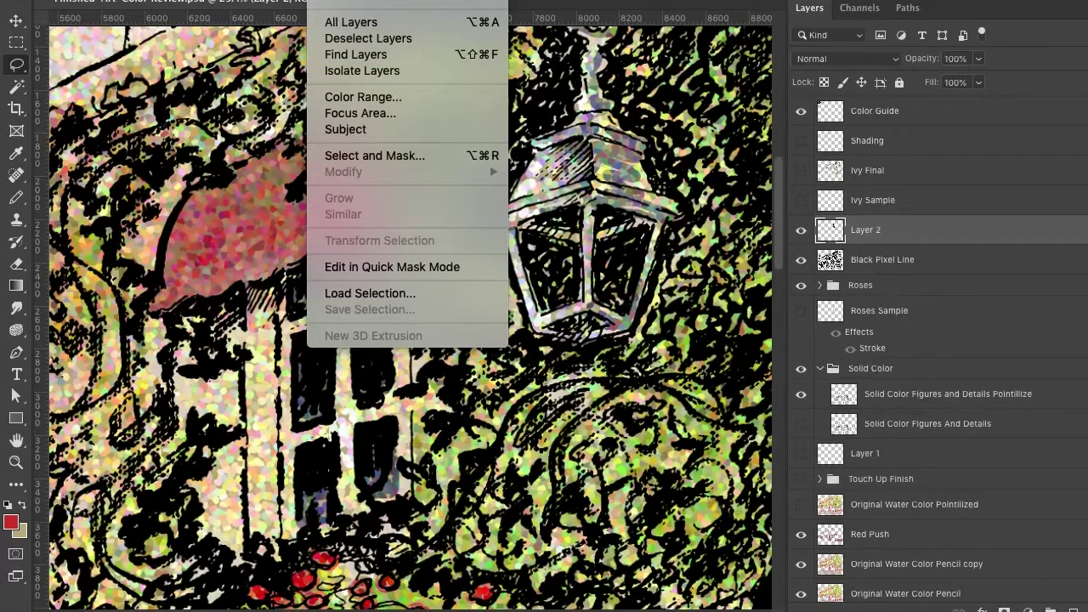
{"action": "key", "text": "Escape"}
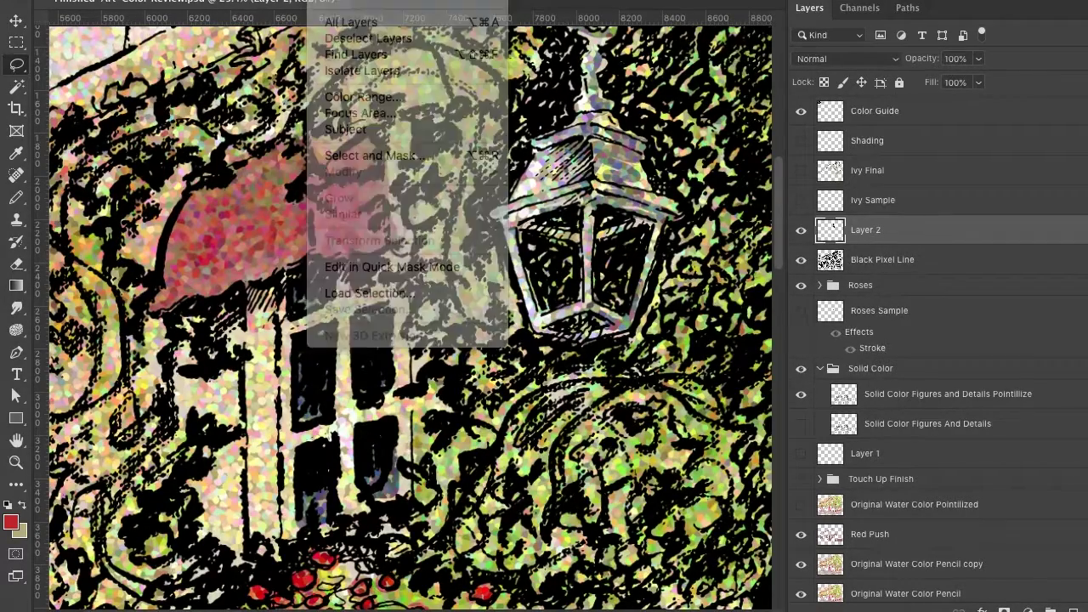
{"action": "left_click", "coordinate": [16, 22]}
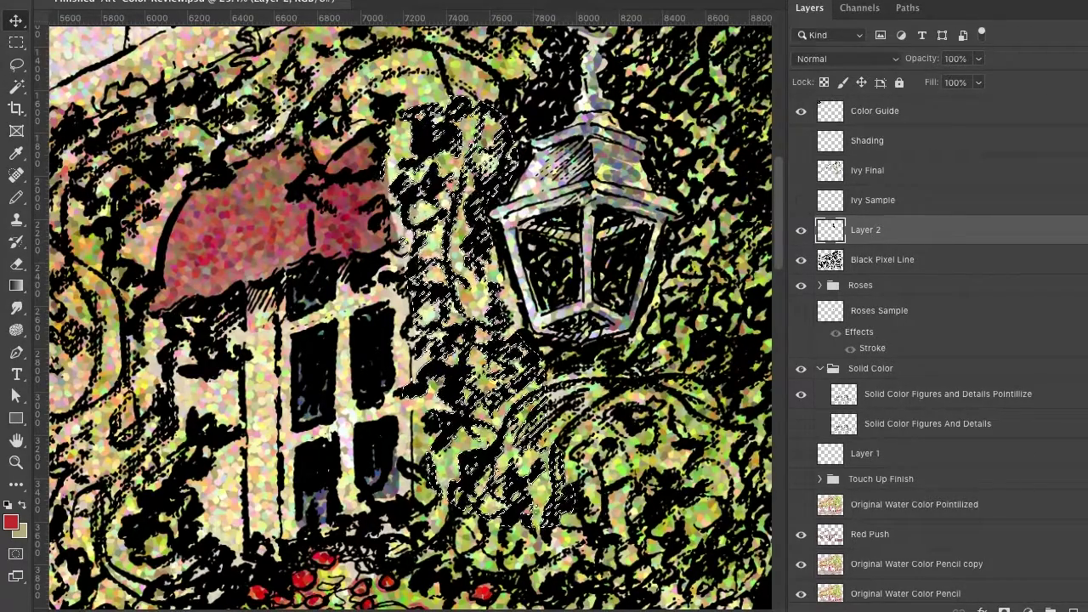
{"action": "left_click", "coordinate": [446, 0]}
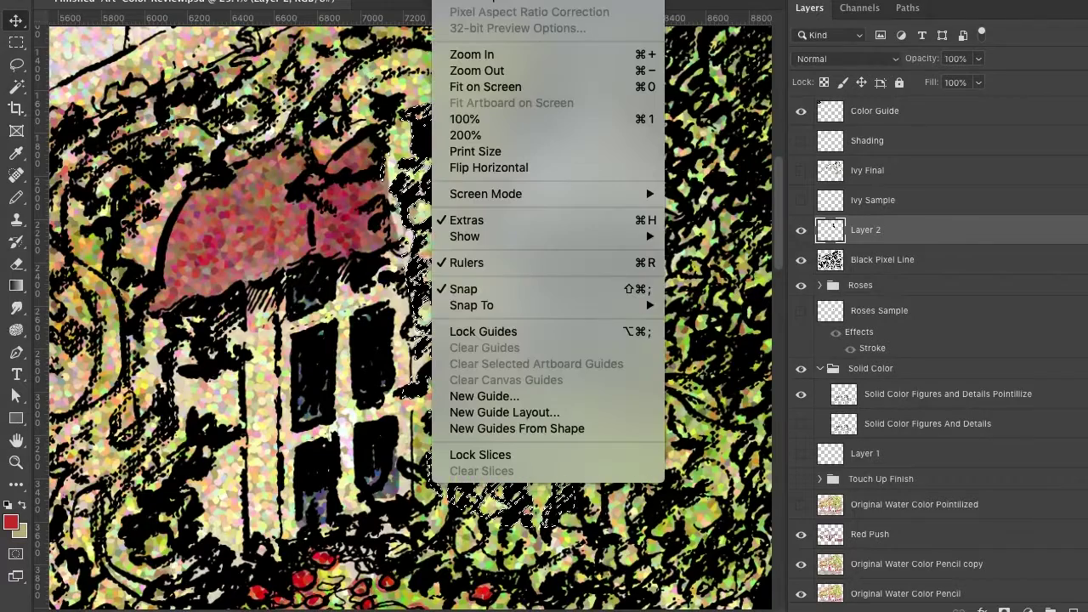
{"action": "mouse_move", "coordinate": [481, 238]}
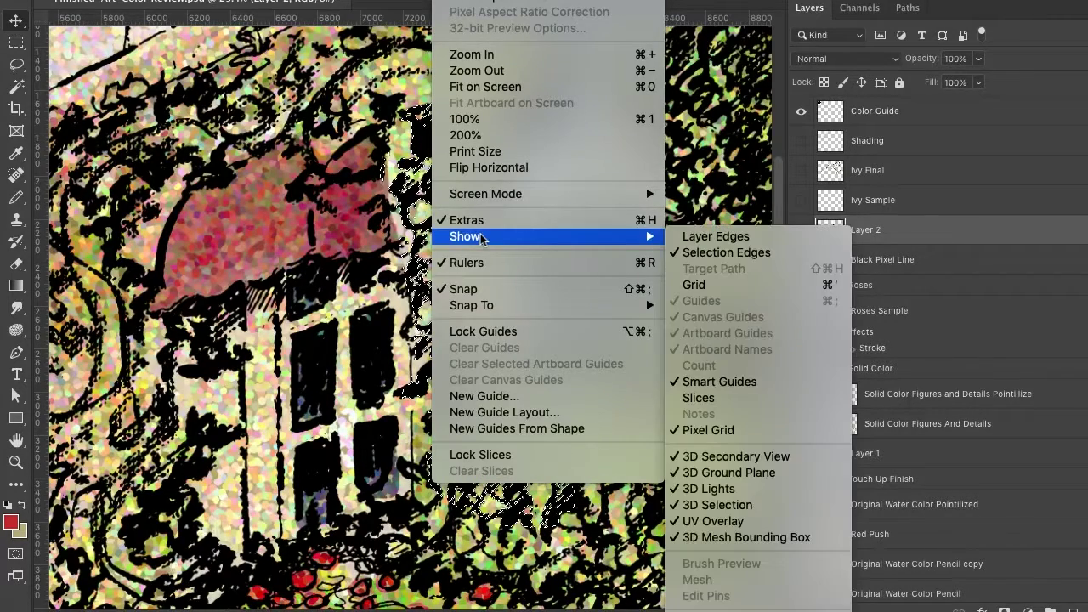
{"action": "left_click", "coordinate": [699, 253]}
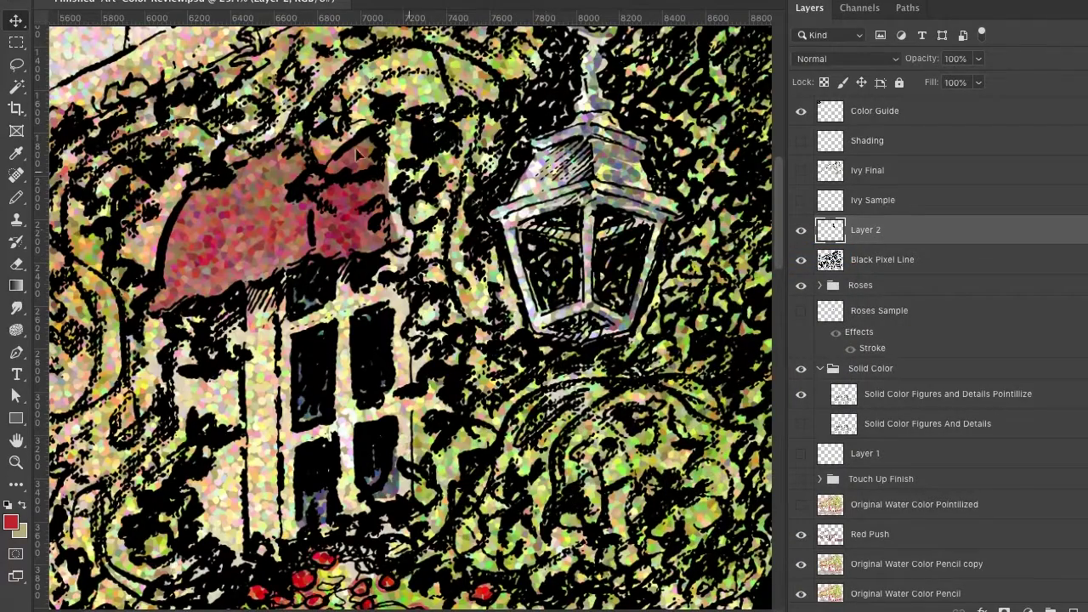
- Set the foreground color to green 589e20 and choose the Pencil tool with a brush larger than 40 px
{"action": "left_click", "coordinate": [9, 523]}
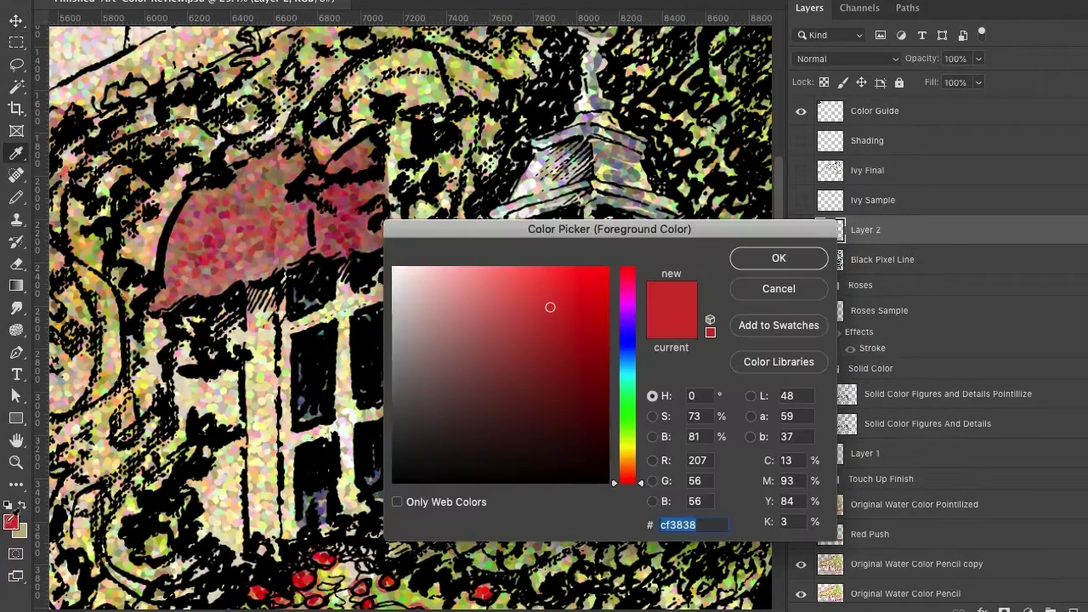
{"action": "left_click", "coordinate": [630, 427]}
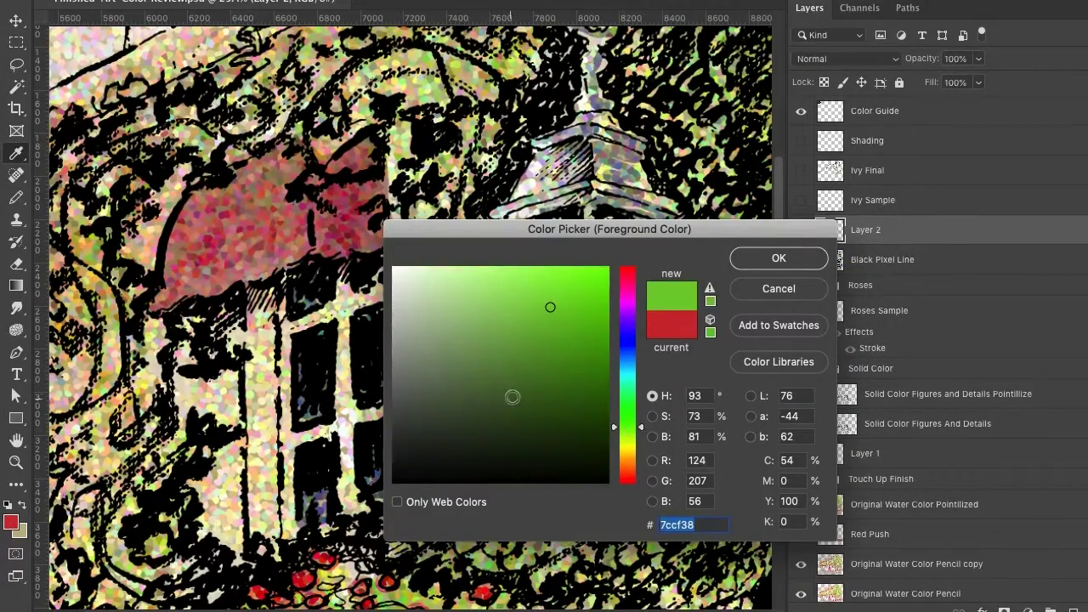
{"action": "left_click", "coordinate": [565, 348]}
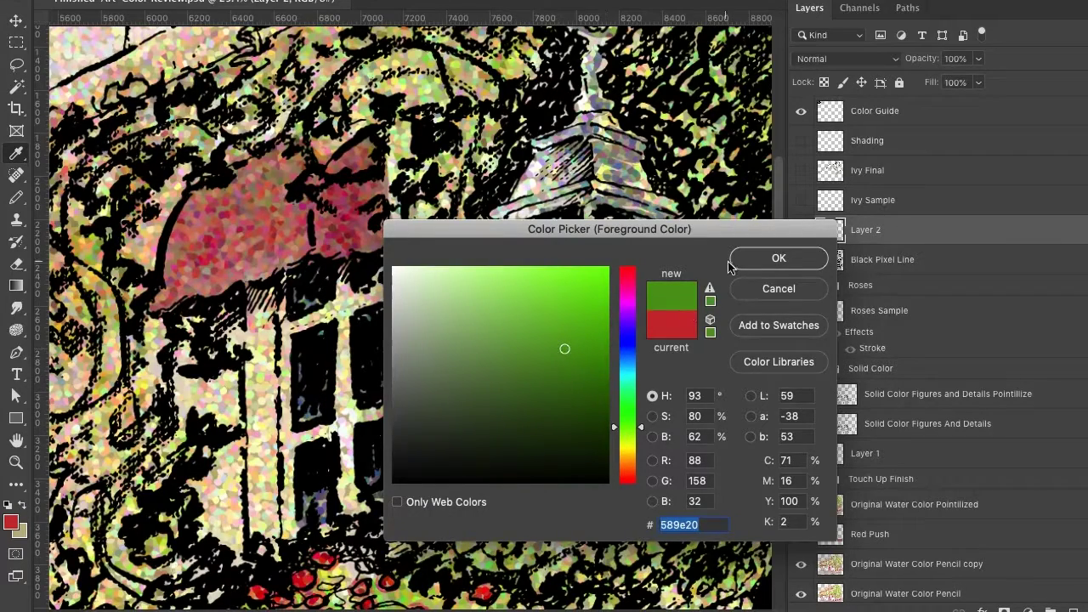
{"action": "left_click", "coordinate": [774, 260]}
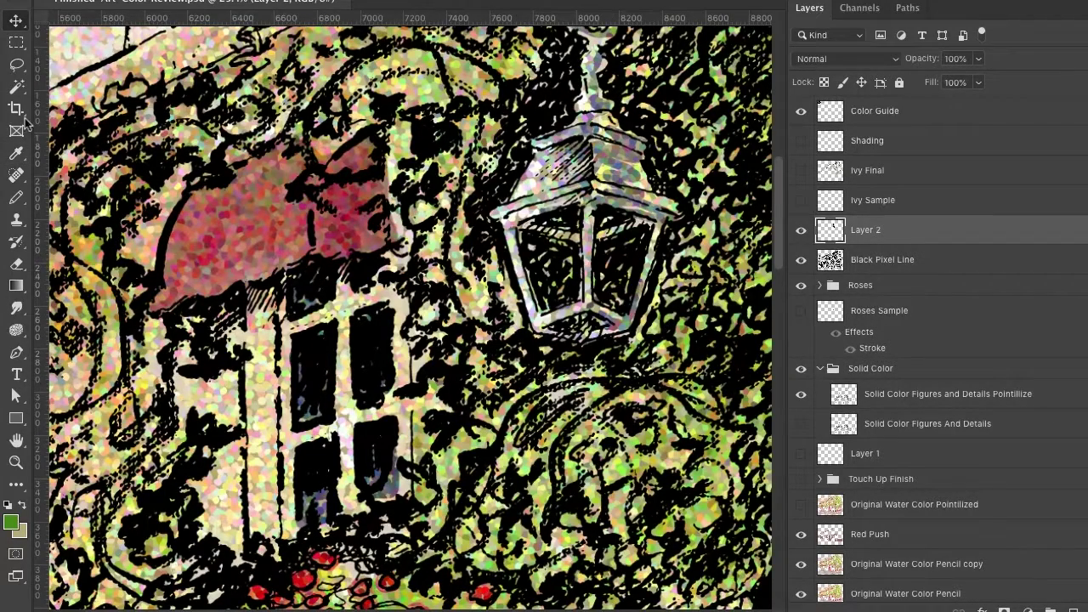
{"action": "left_click", "coordinate": [15, 197]}
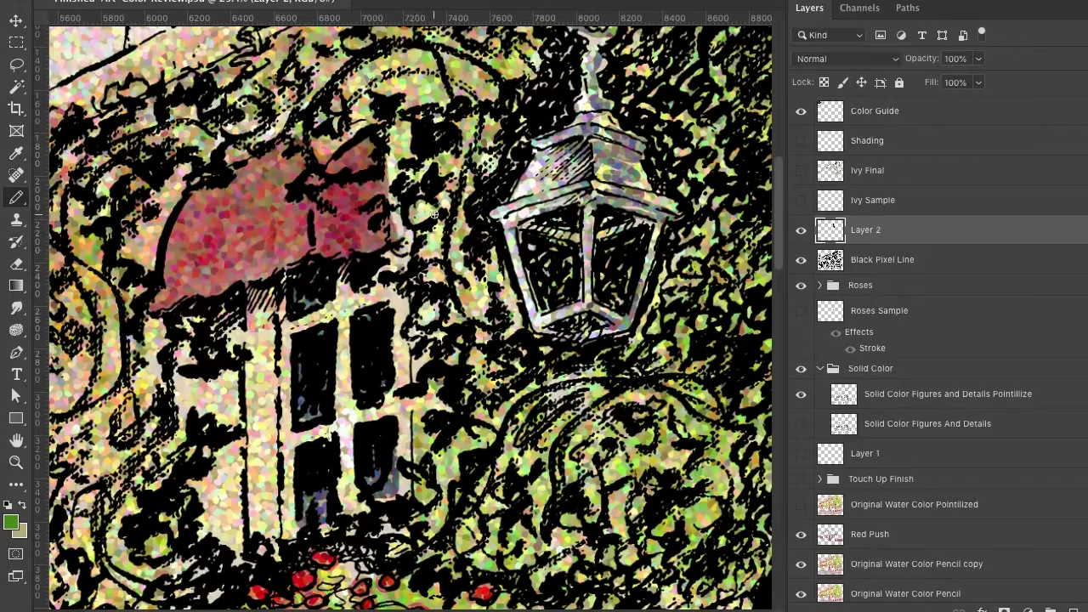
{"action": "left_click", "coordinate": [38, 1]}
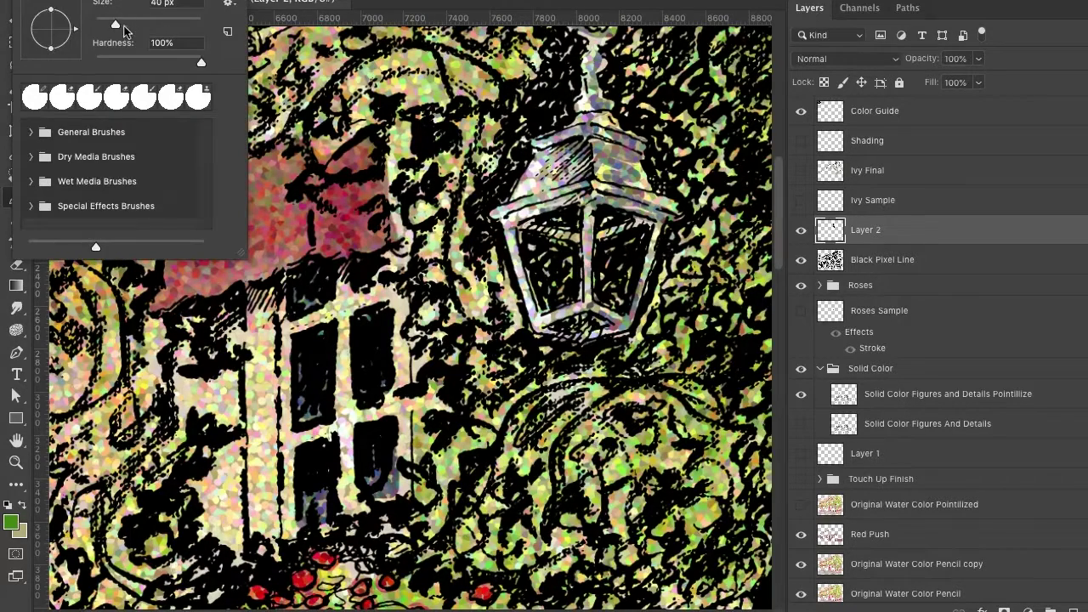
{"action": "left_click_drag", "start_coordinate": [116, 26], "coordinate": [136, 26]}
{"action": "left_click_drag", "start_coordinate": [141, 31], "coordinate": [146, 32]}
- Paint scattered ivy leaves green between the window and the lantern, from the awning's height down to the greenery below
{"action": "mouse_move", "coordinate": [448, 222]}
{"action": "left_mouse_down"}
{"action": "mouse_move", "coordinate": [447, 281]}
{"action": "mouse_move", "coordinate": [421, 287]}
{"action": "mouse_move", "coordinate": [409, 279]}
{"action": "mouse_move", "coordinate": [407, 195]}
{"action": "left_mouse_up"}
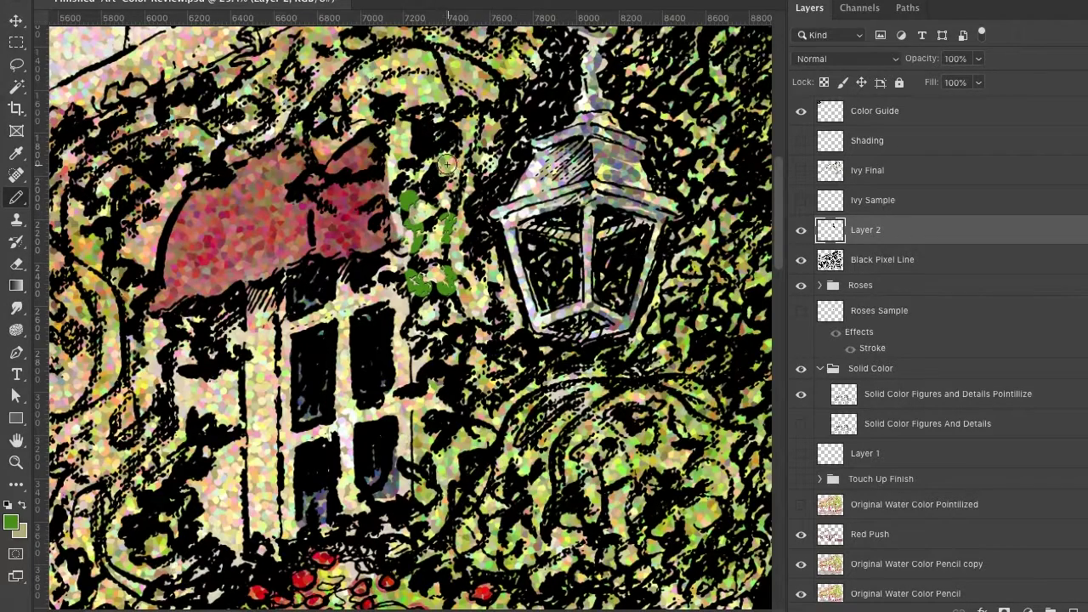
{"action": "mouse_move", "coordinate": [447, 164]}
{"action": "left_mouse_down"}
{"action": "mouse_move", "coordinate": [427, 136]}
{"action": "mouse_move", "coordinate": [436, 148]}
{"action": "mouse_move", "coordinate": [456, 134]}
{"action": "mouse_move", "coordinate": [473, 145]}
{"action": "mouse_move", "coordinate": [476, 208]}
{"action": "left_mouse_up"}
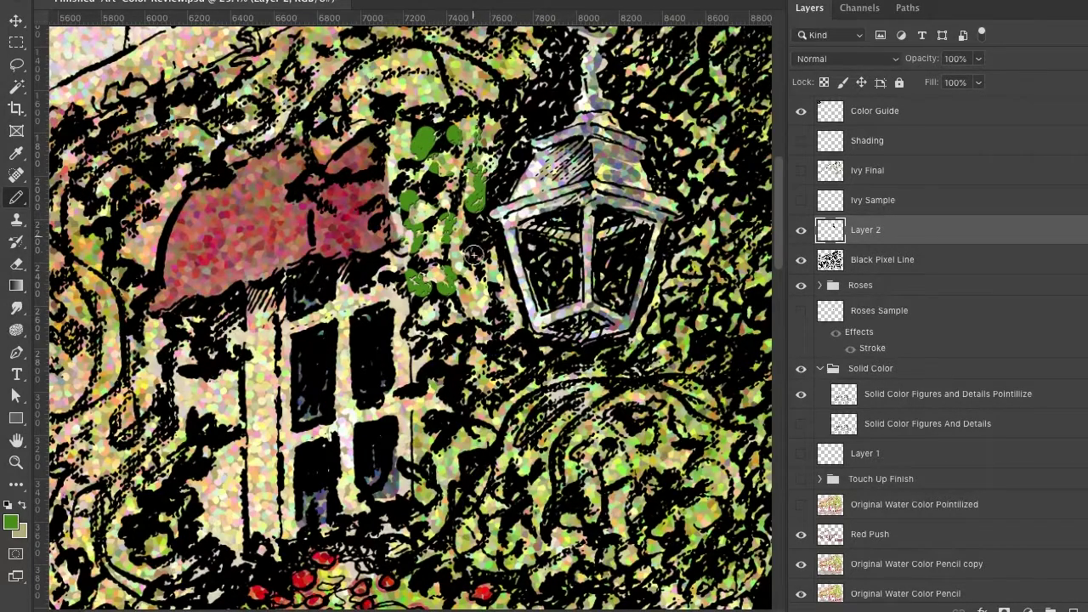
{"action": "mouse_move", "coordinate": [456, 321]}
{"action": "left_mouse_down"}
{"action": "mouse_move", "coordinate": [417, 331]}
{"action": "mouse_move", "coordinate": [425, 389]}
{"action": "mouse_move", "coordinate": [412, 390]}
{"action": "mouse_move", "coordinate": [430, 412]}
{"action": "mouse_move", "coordinate": [451, 406]}
{"action": "mouse_move", "coordinate": [462, 348]}
{"action": "mouse_move", "coordinate": [507, 374]}
{"action": "mouse_move", "coordinate": [525, 362]}
{"action": "mouse_move", "coordinate": [480, 431]}
{"action": "mouse_move", "coordinate": [425, 466]}
{"action": "mouse_move", "coordinate": [437, 474]}
{"action": "mouse_move", "coordinate": [486, 459]}
{"action": "left_mouse_up"}
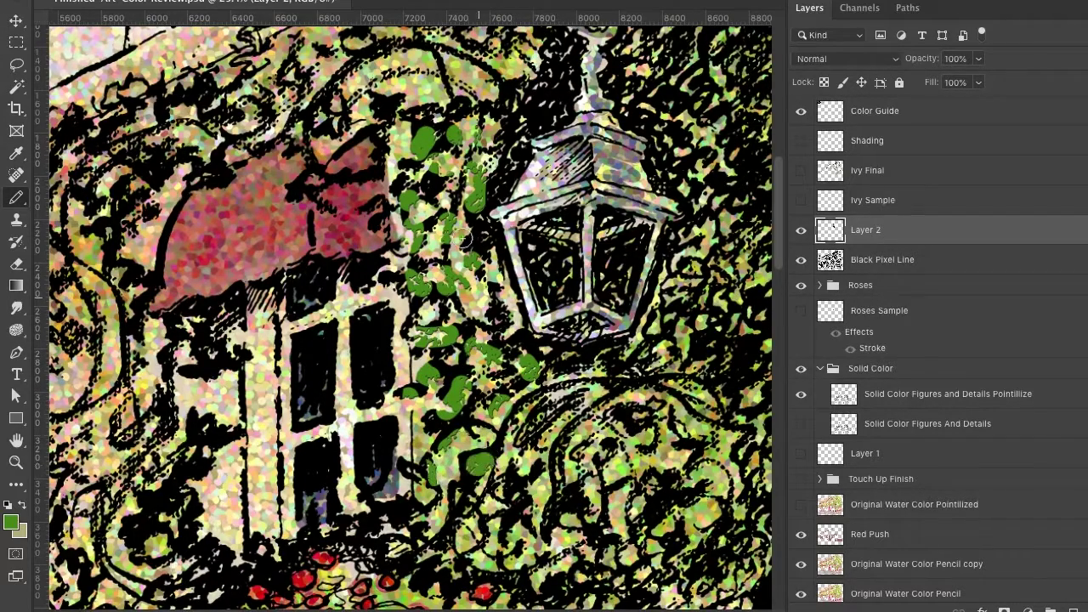
{"action": "mouse_move", "coordinate": [463, 238]}
{"action": "left_mouse_down"}
{"action": "mouse_move", "coordinate": [474, 214]}
{"action": "mouse_move", "coordinate": [481, 241]}
{"action": "left_mouse_up"}
{"action": "left_click_drag", "start_coordinate": [513, 480], "coordinate": [501, 492]}
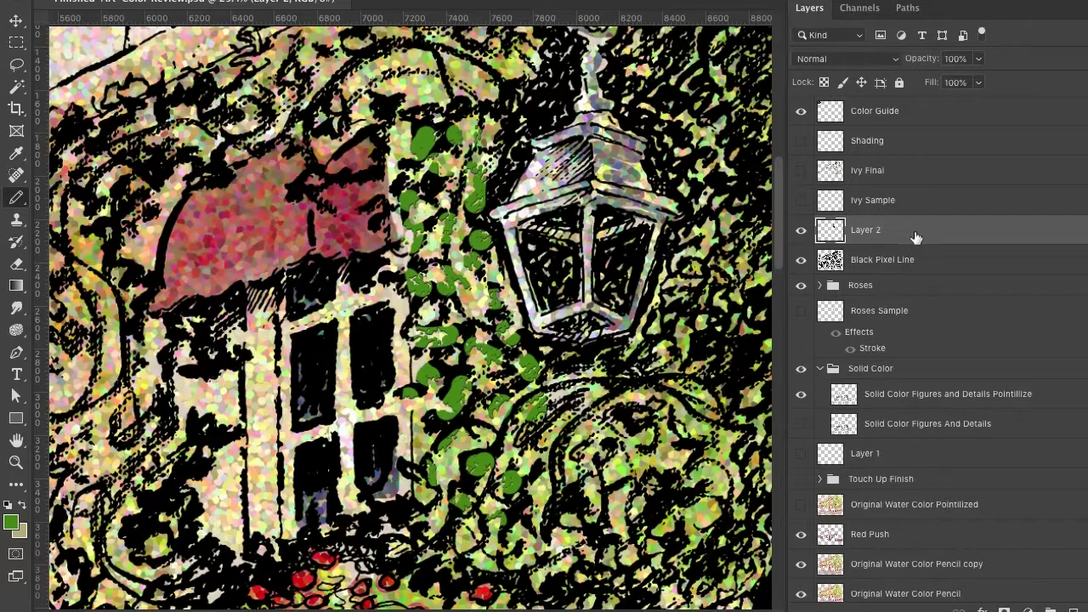
- Invert the selection around the ivy piece and hide its selection edges
{"action": "left_click", "coordinate": [328, 0]}
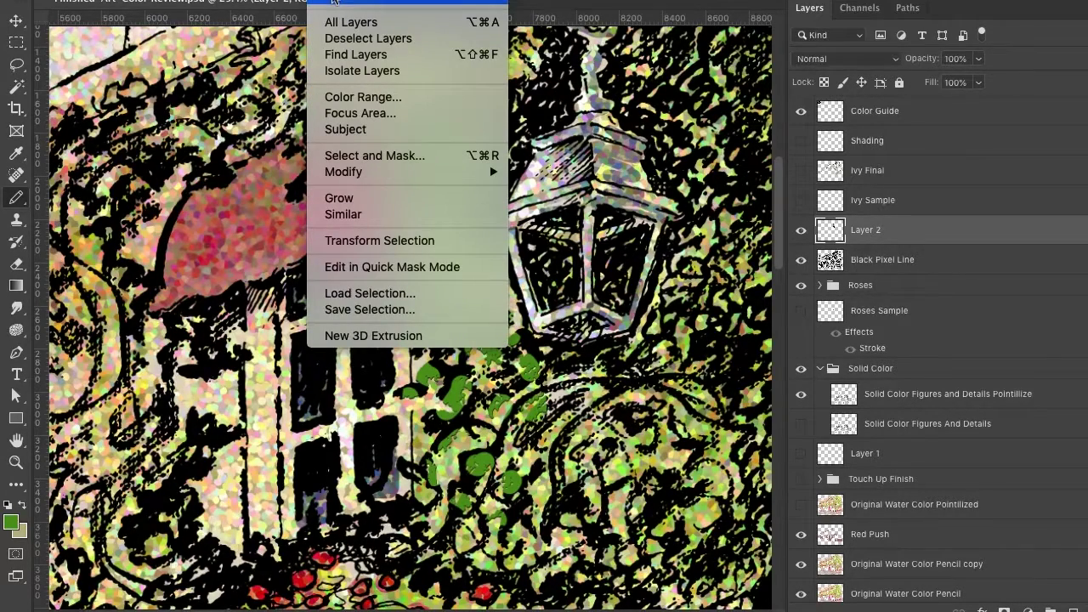
{"action": "left_click", "coordinate": [331, 3]}
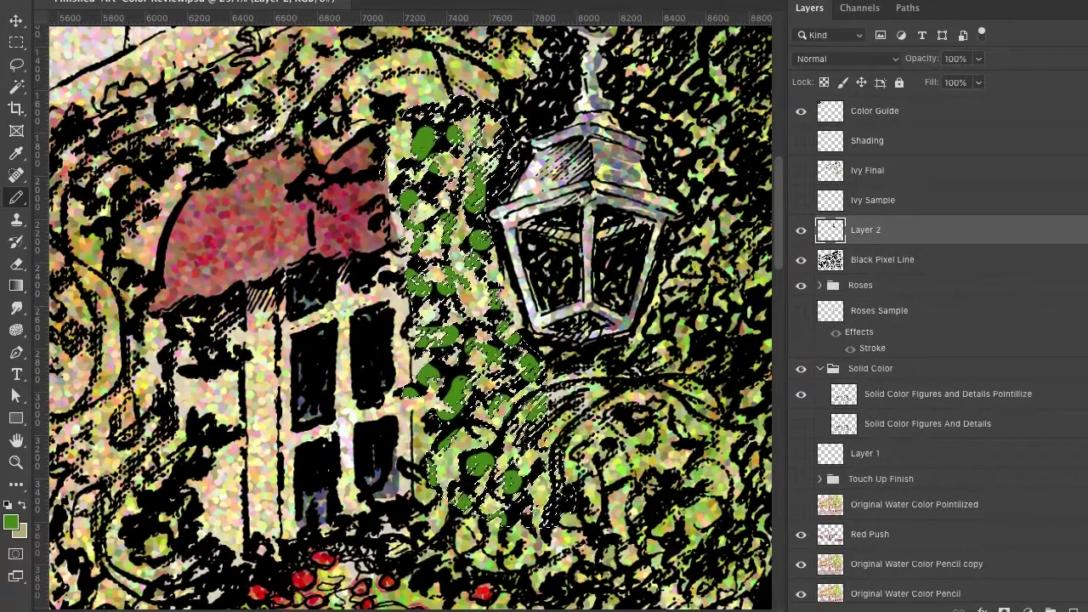
{"action": "left_click", "coordinate": [452, 0]}
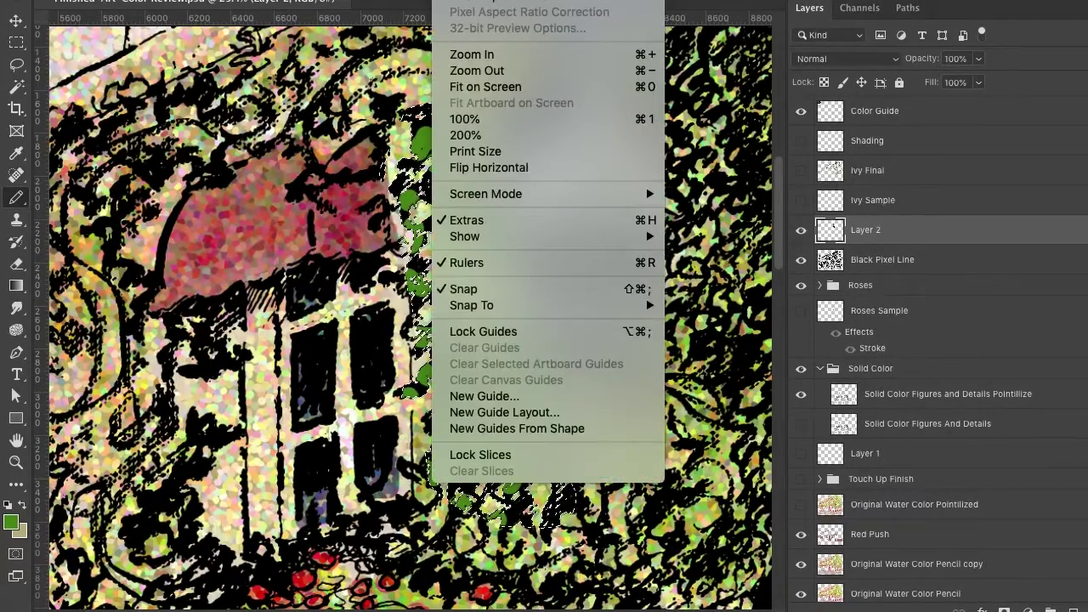
{"action": "mouse_move", "coordinate": [451, 238]}
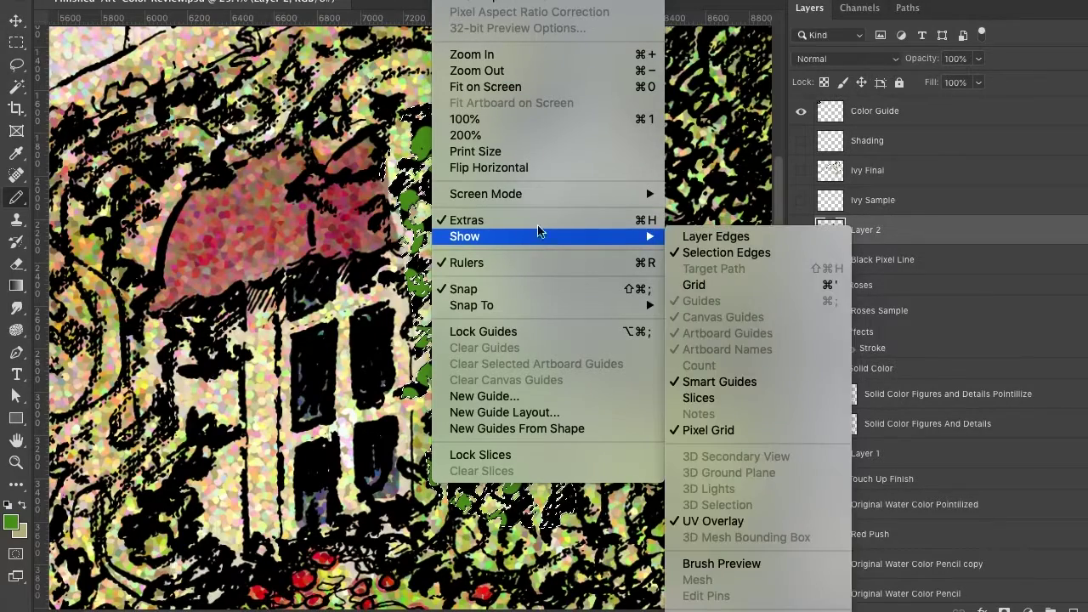
{"action": "left_click", "coordinate": [694, 253]}
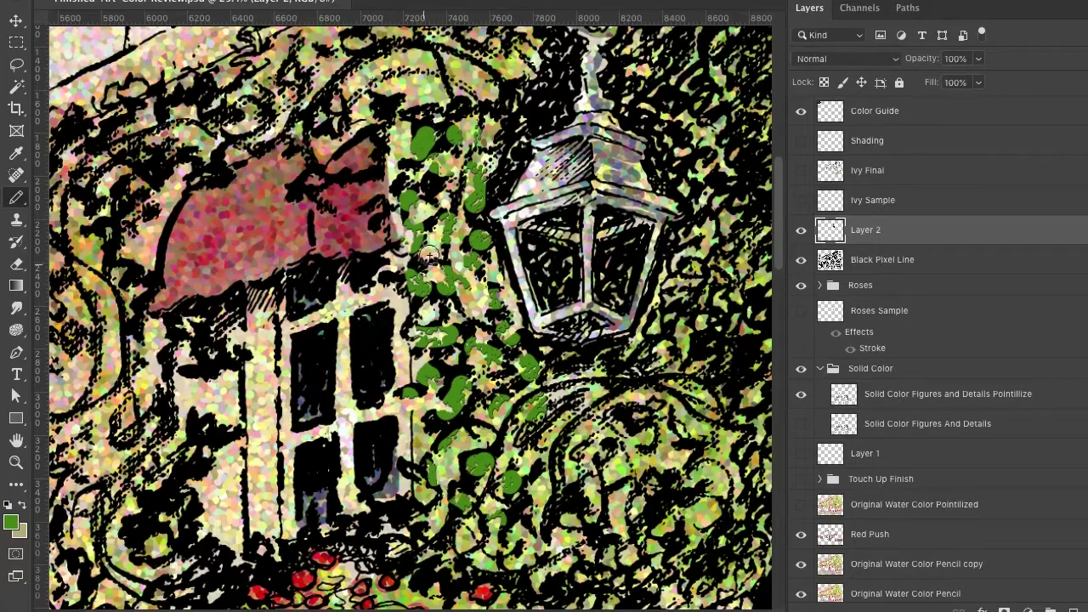
- Set the foreground color to the darker green 45771d
{"action": "left_click", "coordinate": [12, 524]}
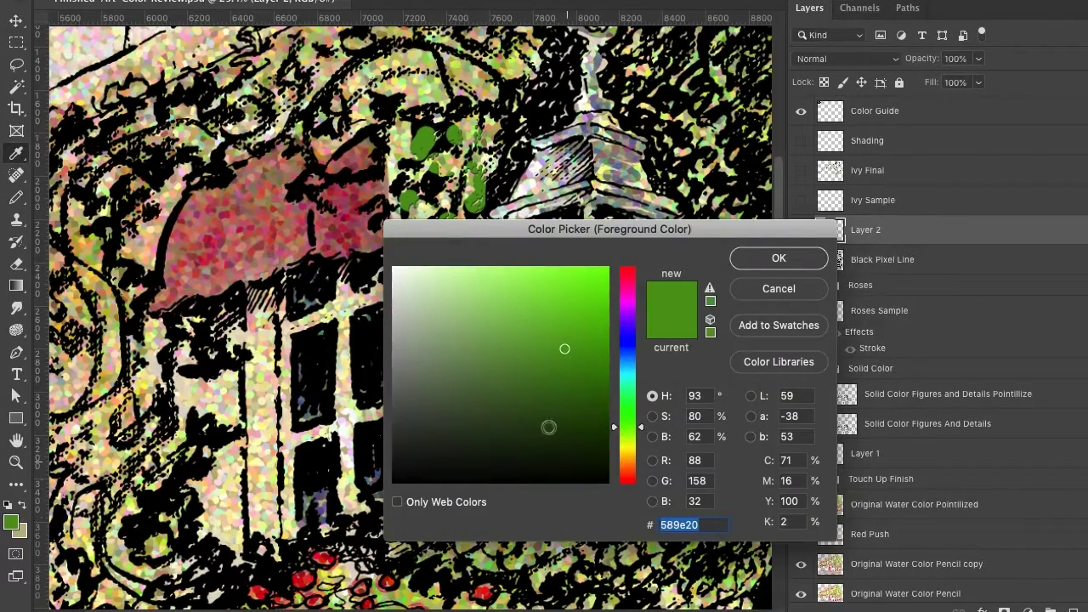
{"action": "left_click", "coordinate": [557, 382]}
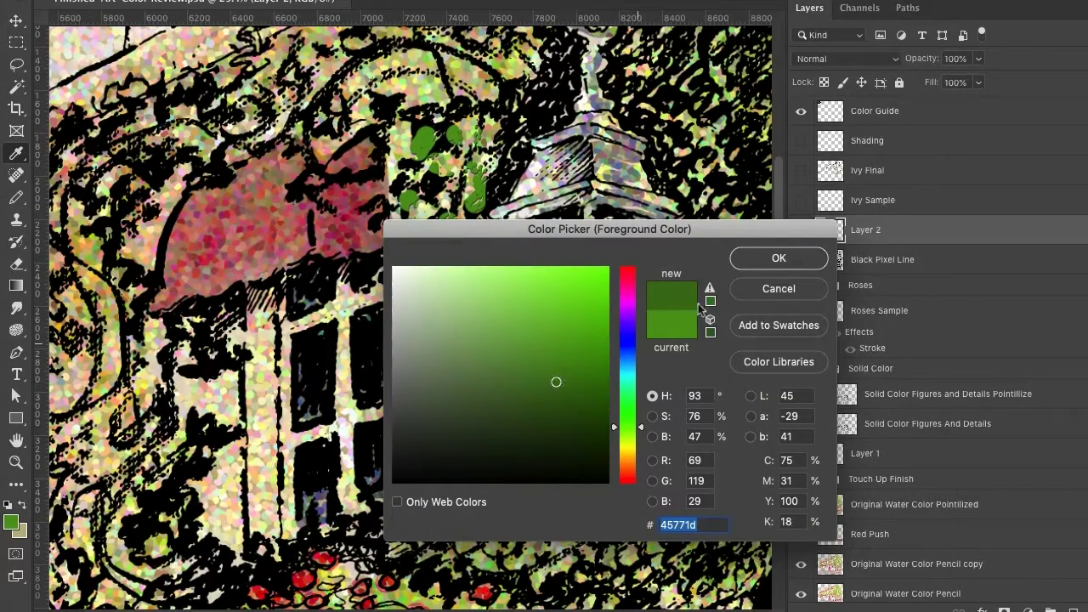
{"action": "left_click", "coordinate": [752, 266]}
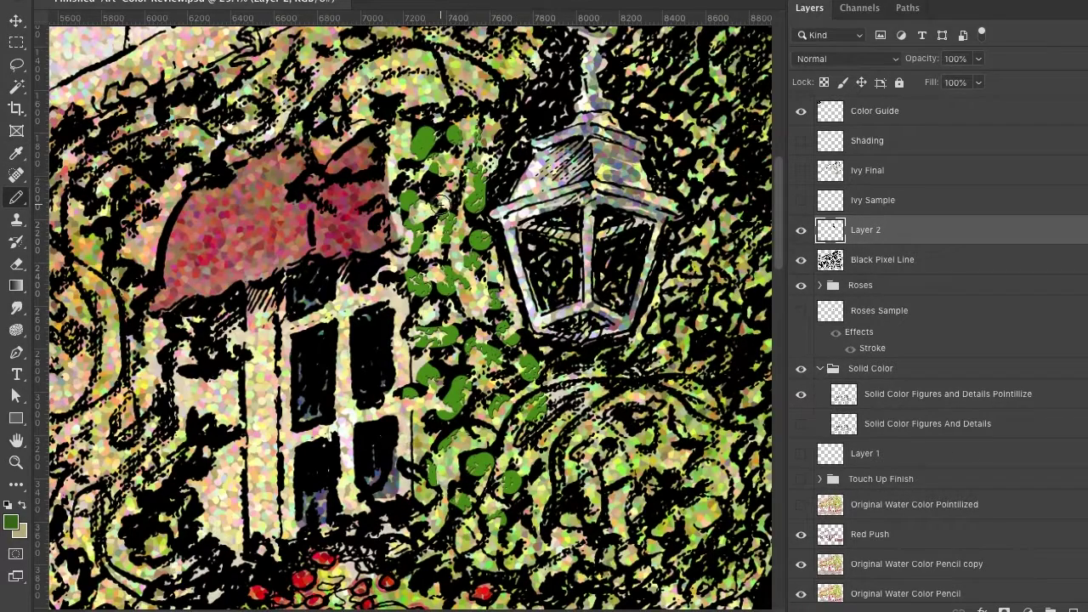
- Paint darker green ivy leaves among the lighter ones between the window and the lantern, then clear the selection
{"action": "mouse_move", "coordinate": [431, 230]}
{"action": "left_mouse_down"}
{"action": "mouse_move", "coordinate": [441, 272]}
{"action": "mouse_move", "coordinate": [473, 284]}
{"action": "mouse_move", "coordinate": [464, 313]}
{"action": "mouse_move", "coordinate": [484, 350]}
{"action": "mouse_move", "coordinate": [469, 382]}
{"action": "mouse_move", "coordinate": [508, 299]}
{"action": "mouse_move", "coordinate": [488, 255]}
{"action": "mouse_move", "coordinate": [442, 247]}
{"action": "mouse_move", "coordinate": [461, 205]}
{"action": "mouse_move", "coordinate": [457, 153]}
{"action": "mouse_move", "coordinate": [482, 133]}
{"action": "left_mouse_up"}
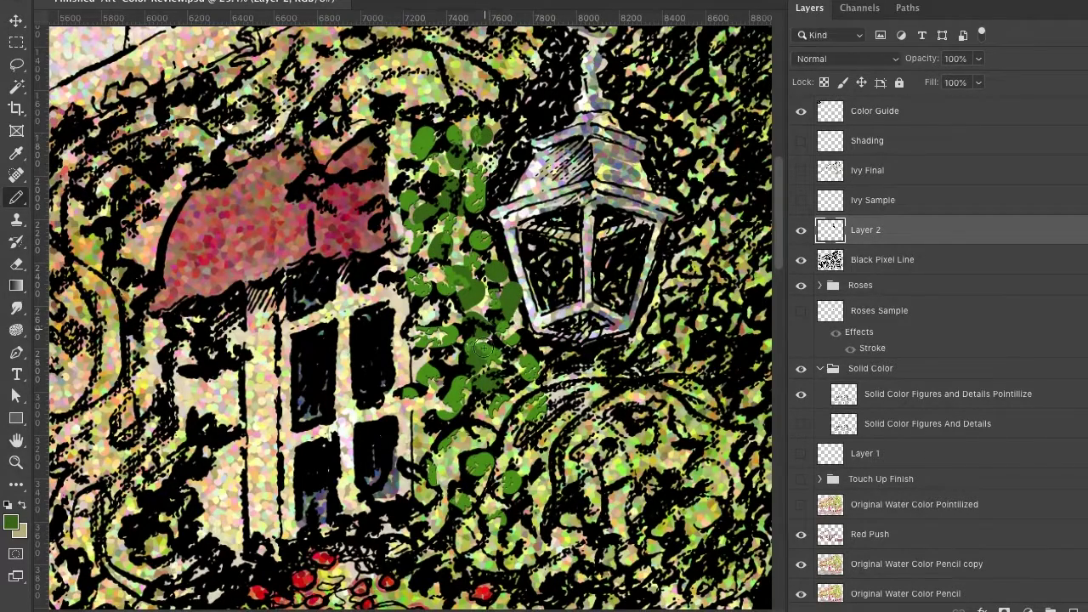
{"action": "mouse_move", "coordinate": [497, 417]}
{"action": "left_mouse_down"}
{"action": "mouse_move", "coordinate": [467, 451]}
{"action": "mouse_move", "coordinate": [444, 448]}
{"action": "mouse_move", "coordinate": [430, 348]}
{"action": "mouse_move", "coordinate": [425, 313]}
{"action": "left_mouse_up"}
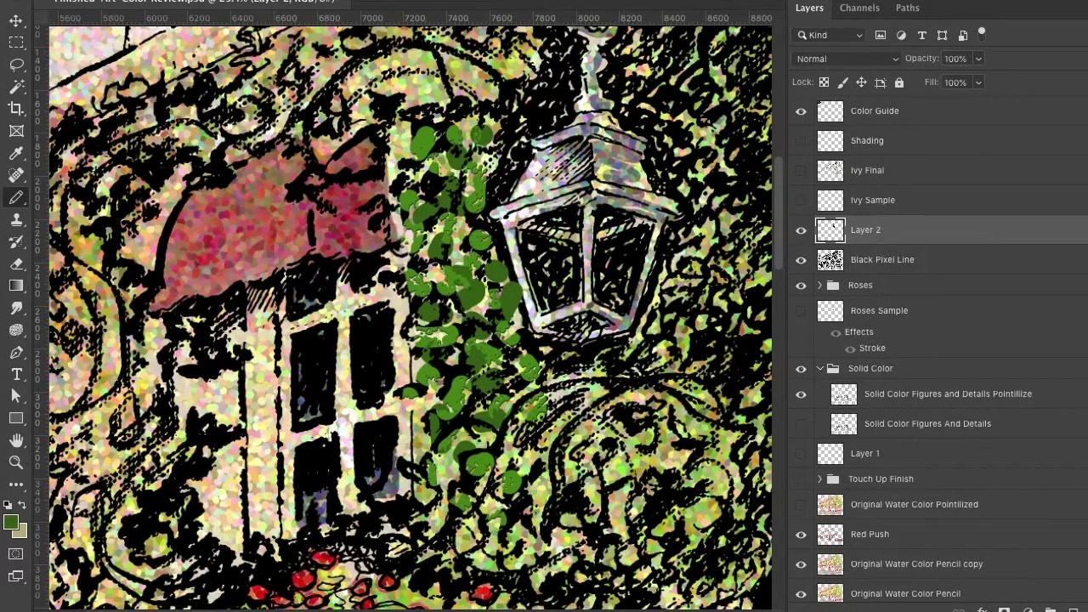
{"action": "left_click", "coordinate": [319, 0]}
{"action": "key", "text": "Escape"}
{"action": "left_click", "coordinate": [450, 2]}
{"action": "left_click", "coordinate": [485, 83]}
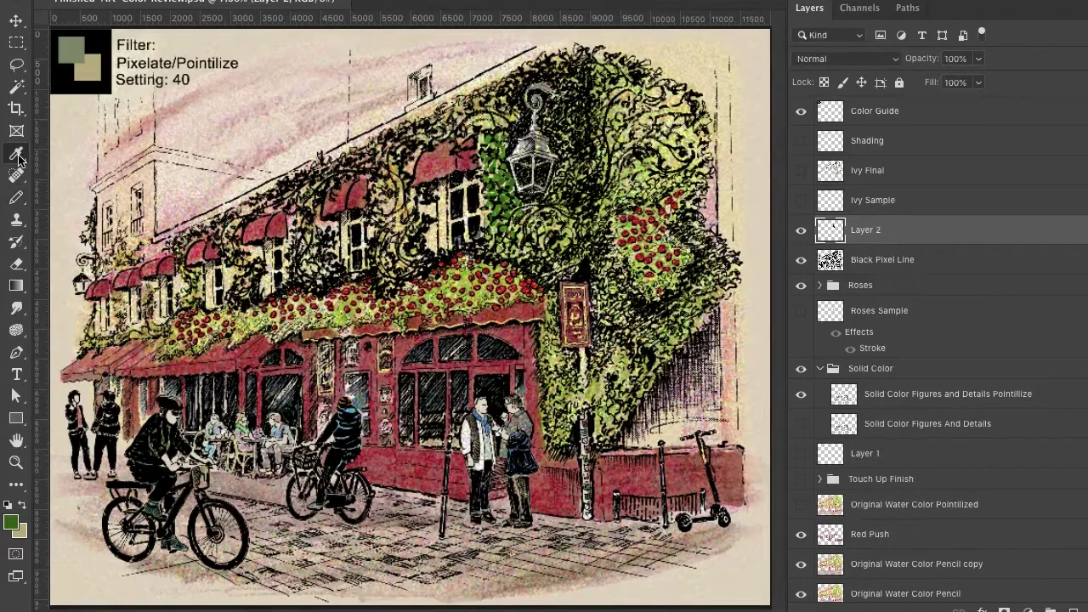
- Sample the gray-green color guide swatch as the foreground color and apply the Pointillize filter to Layer 2 with cell size 40
{"action": "key", "text": "z"}
{"action": "left_click", "coordinate": [378, 0]}
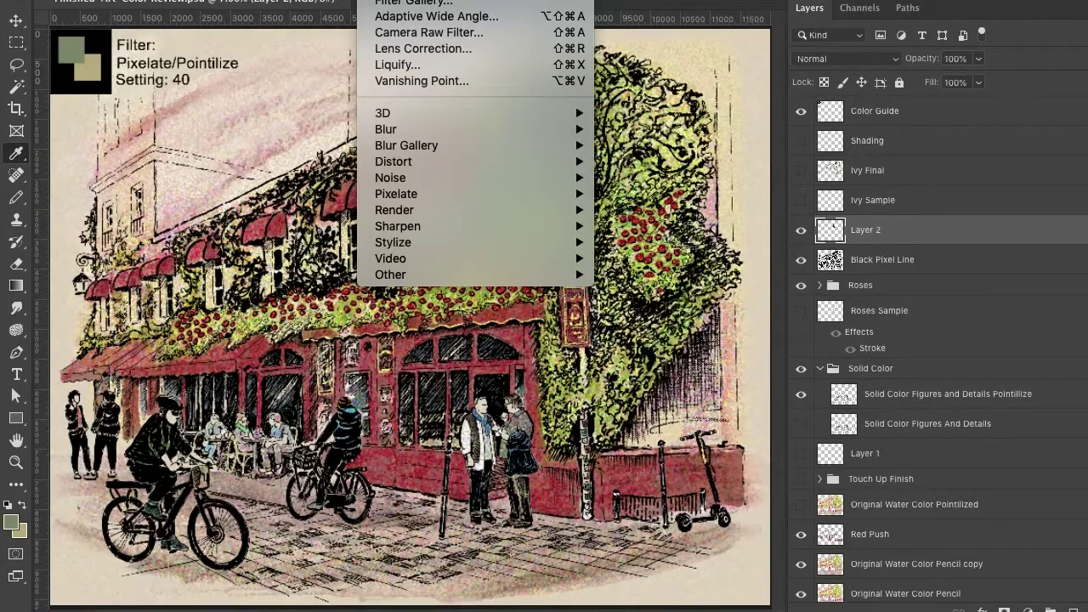
{"action": "mouse_move", "coordinate": [389, 196]}
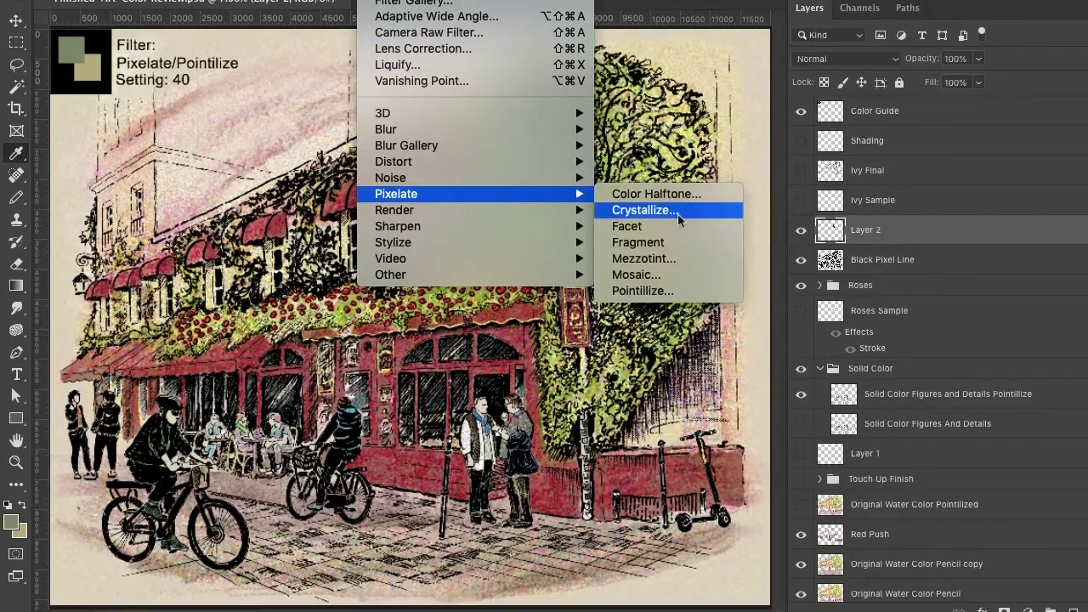
{"action": "left_click", "coordinate": [643, 291]}
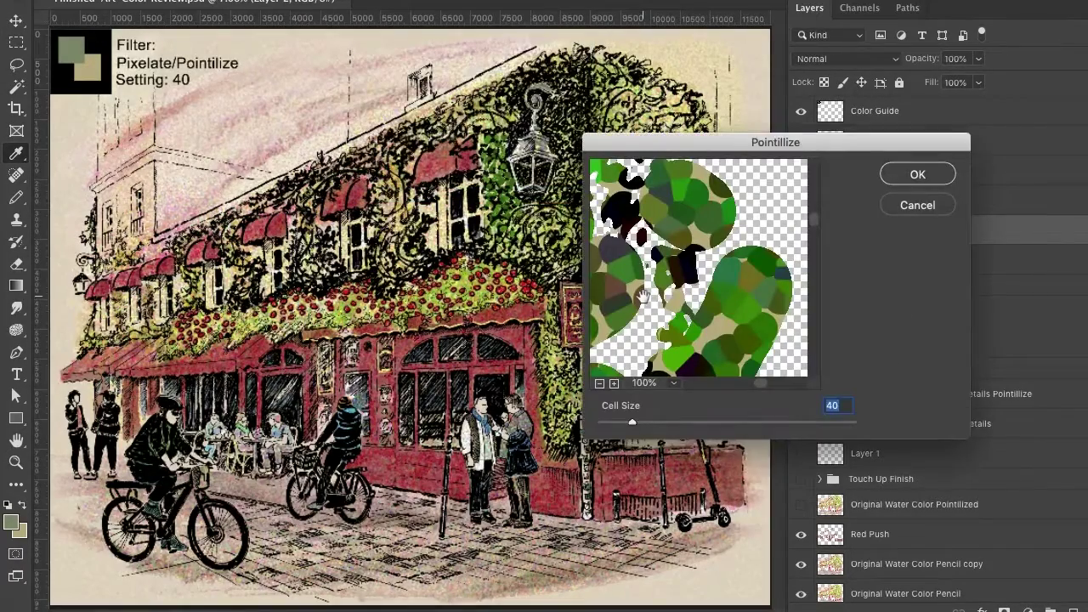
{"action": "left_click", "coordinate": [917, 175]}
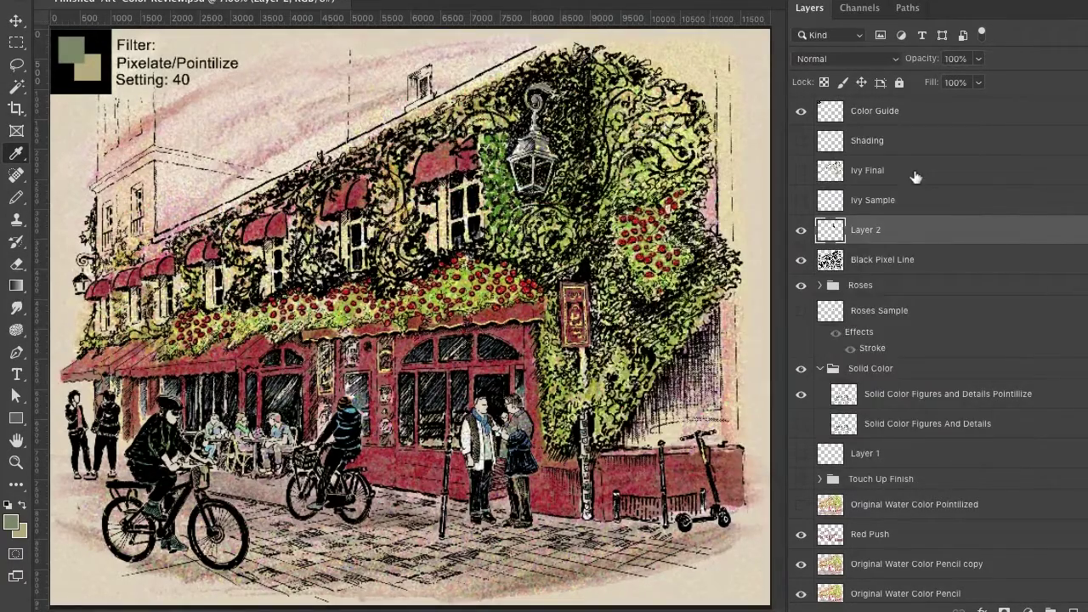
- Delete Layer 2 with the pointillized practice ivy leaves
{"action": "left_click", "coordinate": [17, 466]}
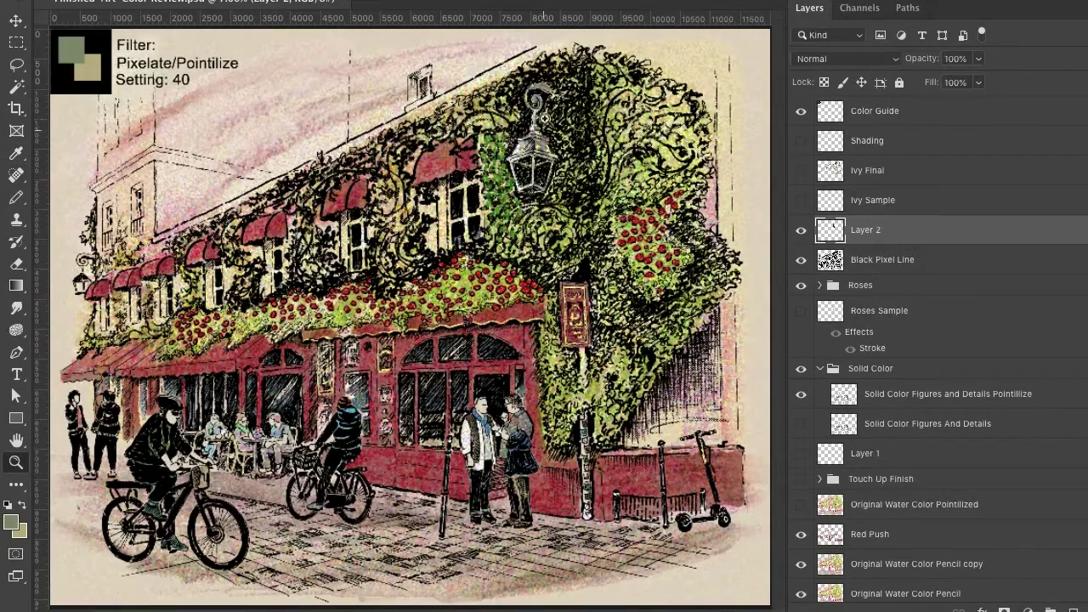
{"action": "left_click_drag", "start_coordinate": [494, 166], "coordinate": [494, 166]}
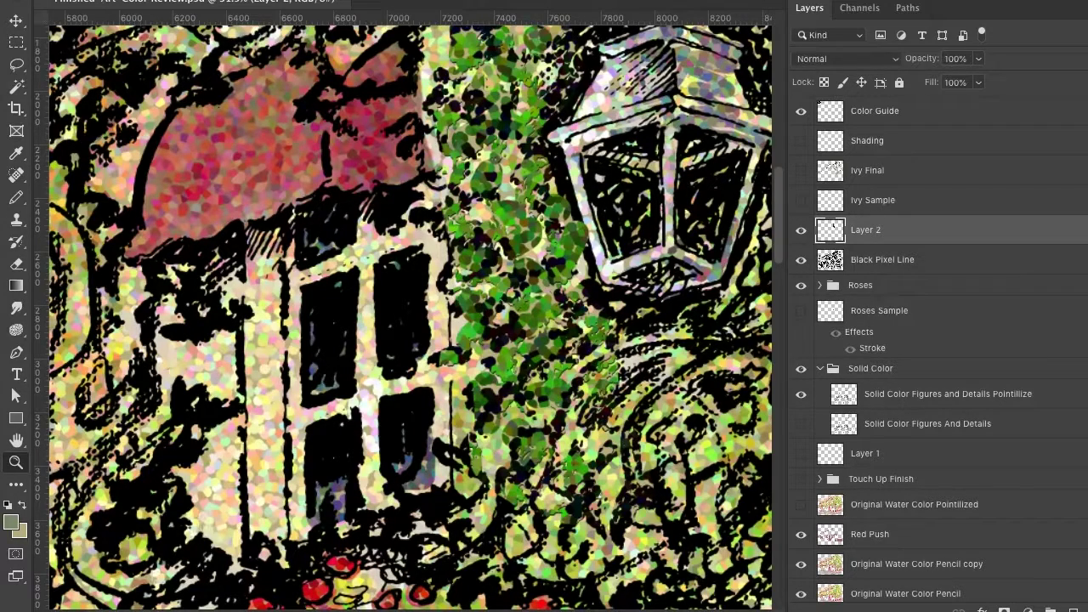
{"action": "key", "text": "Delete"}
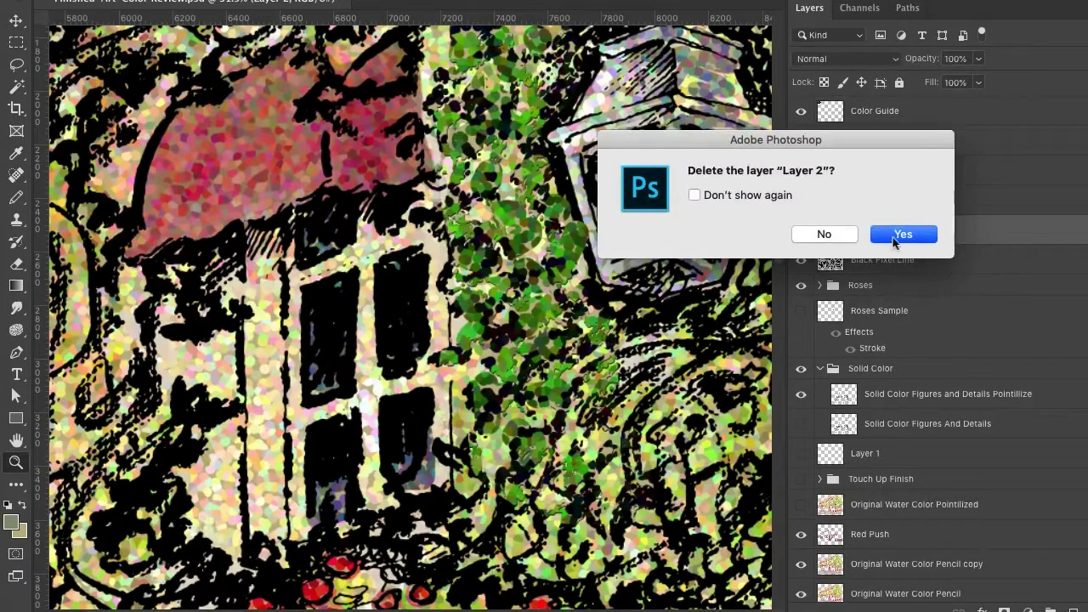
{"action": "left_click", "coordinate": [901, 234]}
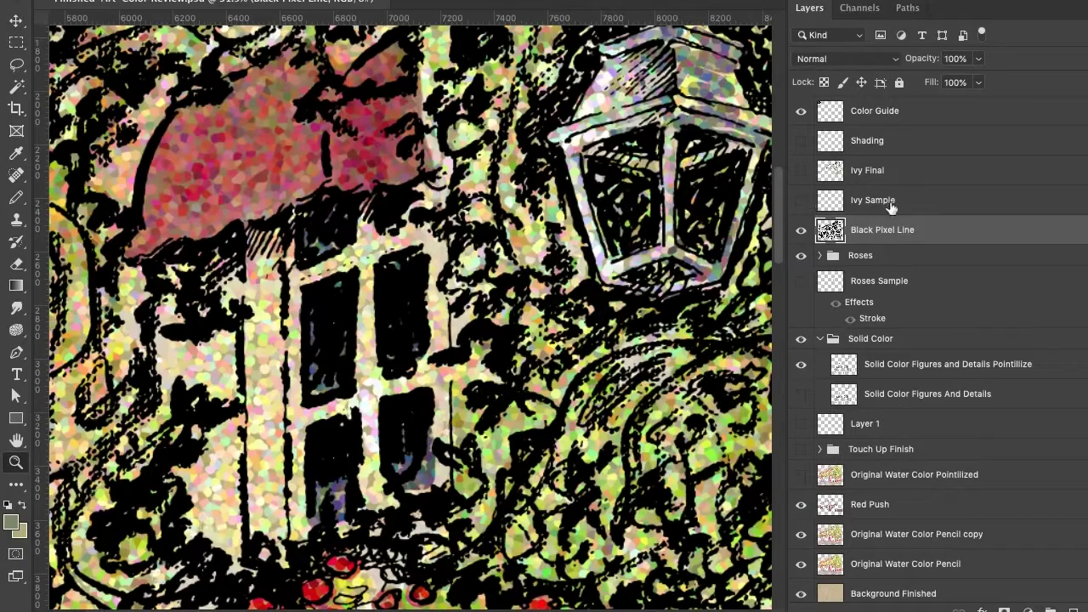
- Show the Ivy Final layer and compare the whole illustration with and without it
{"action": "left_click", "coordinate": [917, 209]}
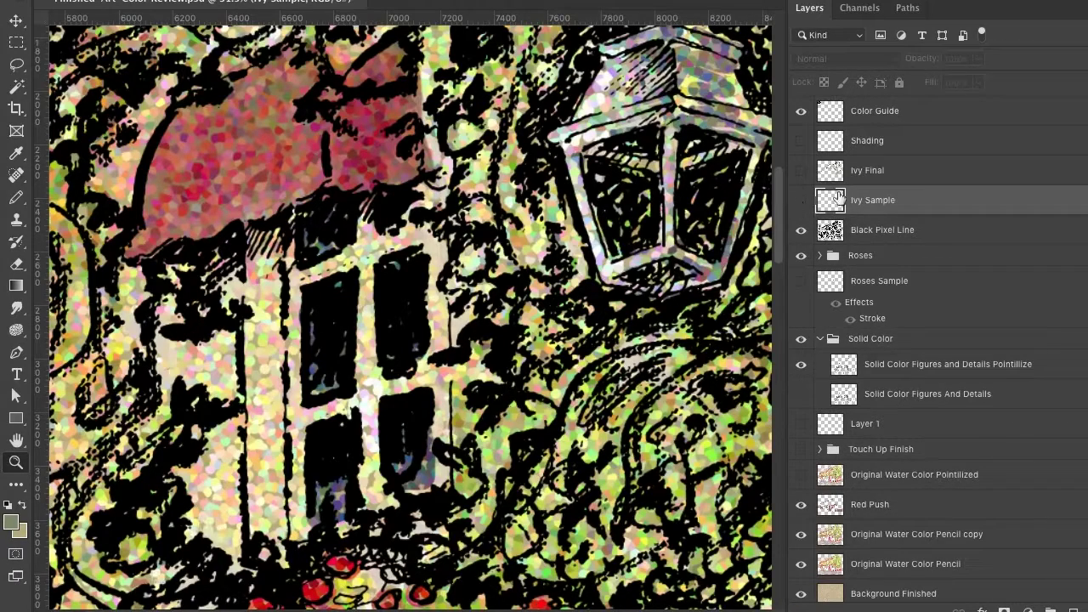
{"action": "left_click", "coordinate": [801, 171]}
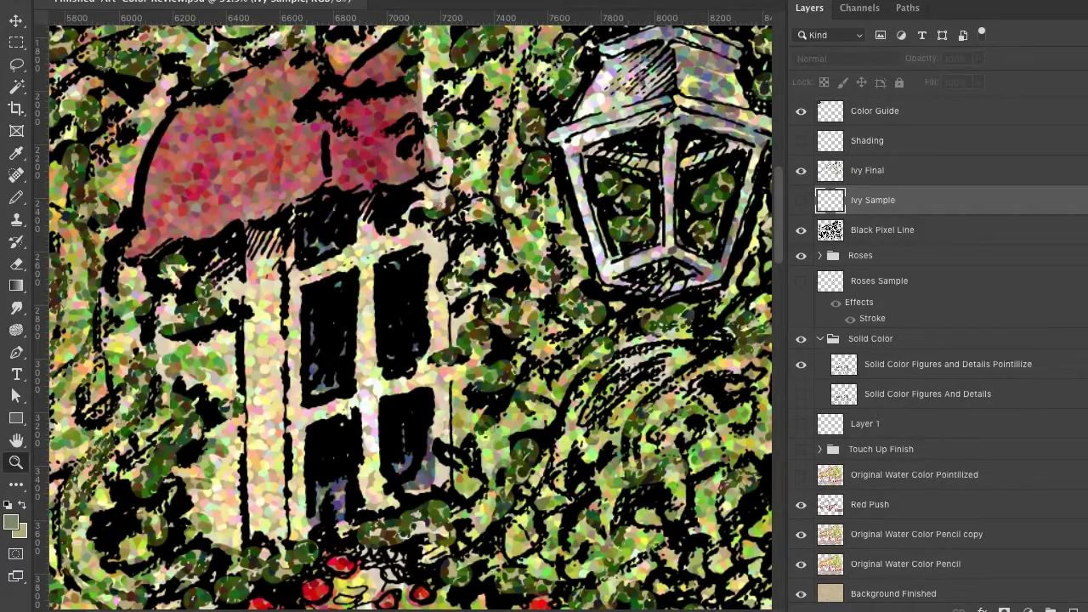
{"action": "left_click", "coordinate": [438, 1]}
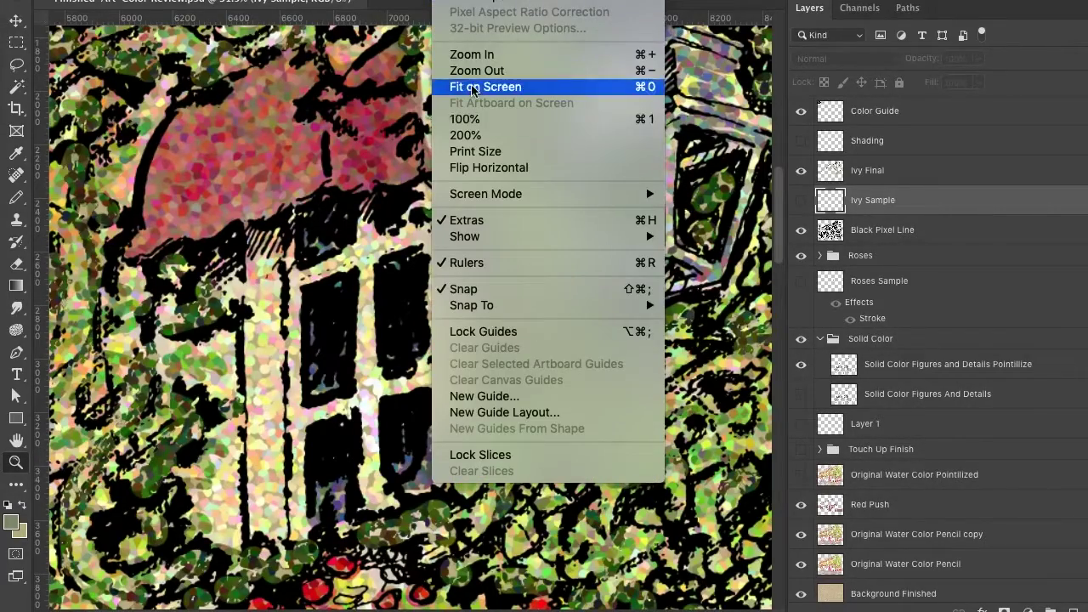
{"action": "left_click", "coordinate": [472, 89]}
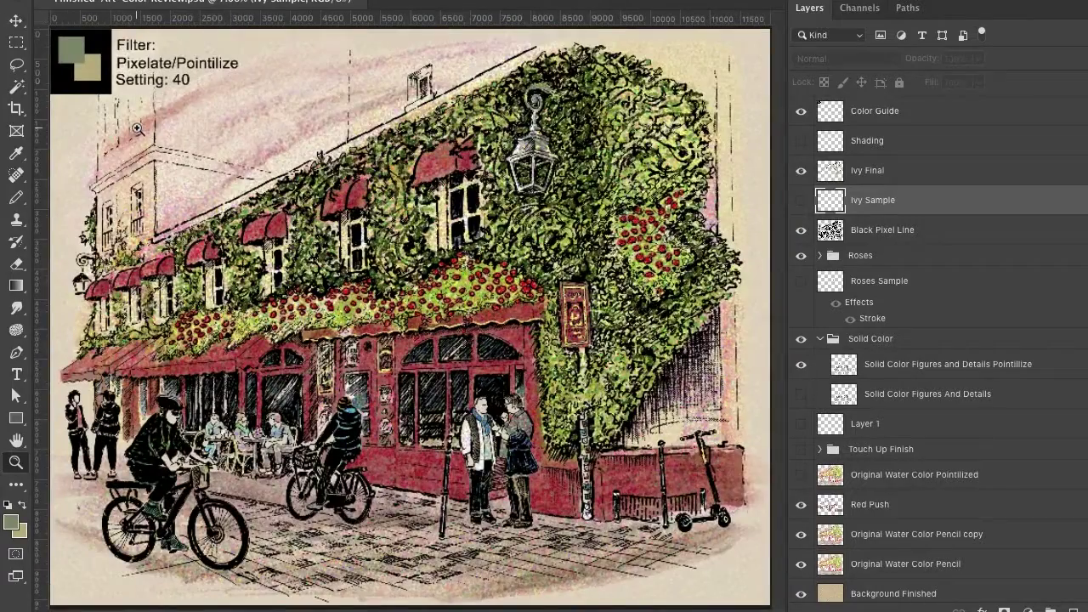
{"action": "left_click", "coordinate": [802, 171]}
{"action": "left_click", "coordinate": [802, 173]}
- Show and select the Shading layer, and load the Shade path as a new selection with a 3-pixel feather radius
{"action": "left_click", "coordinate": [801, 142]}
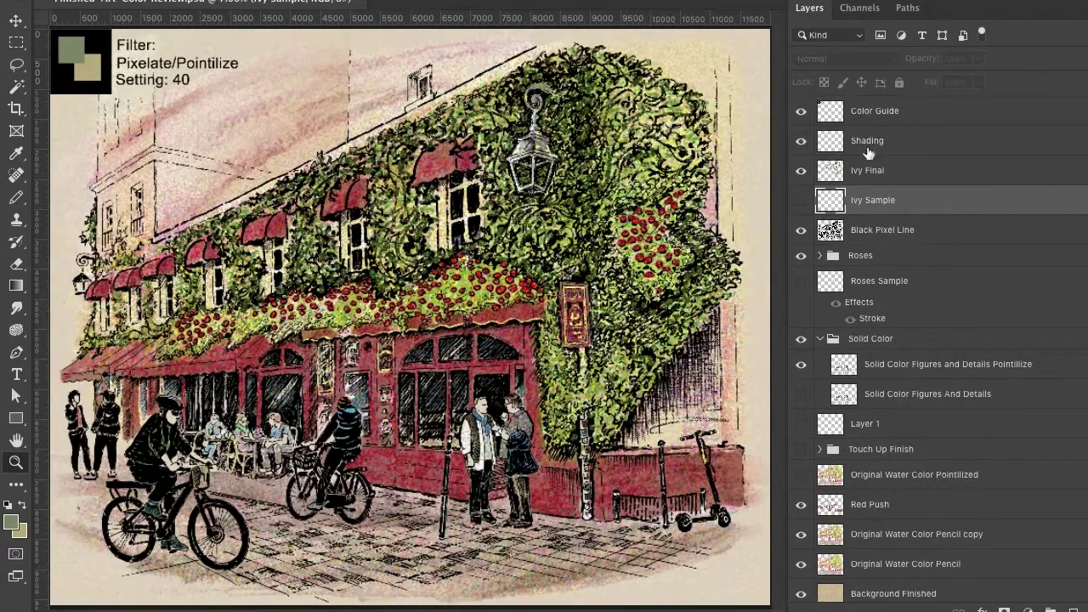
{"action": "left_click", "coordinate": [901, 150]}
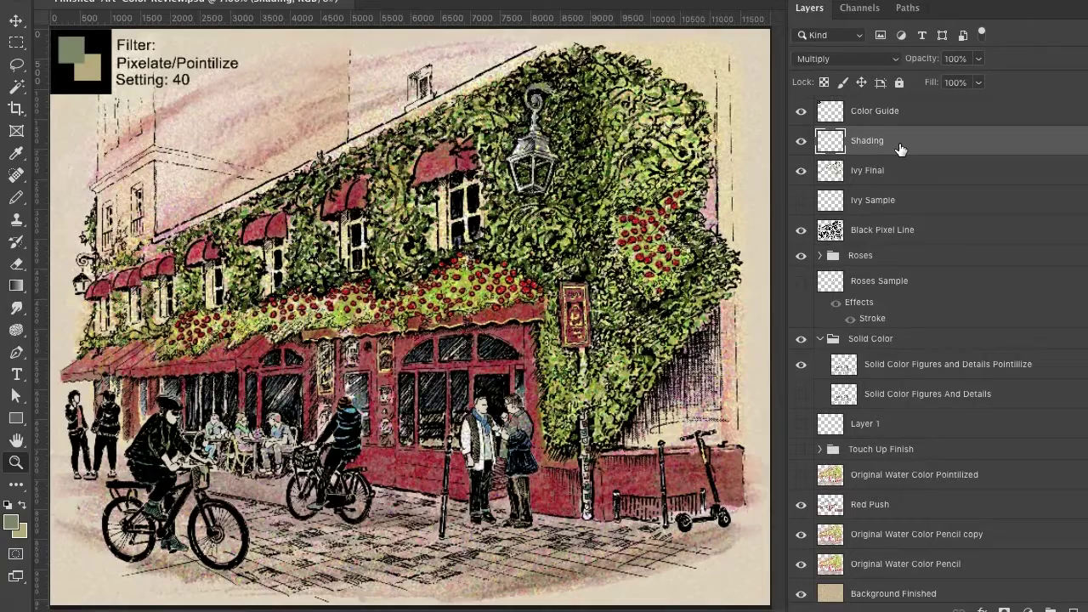
{"action": "left_click", "coordinate": [914, 10]}
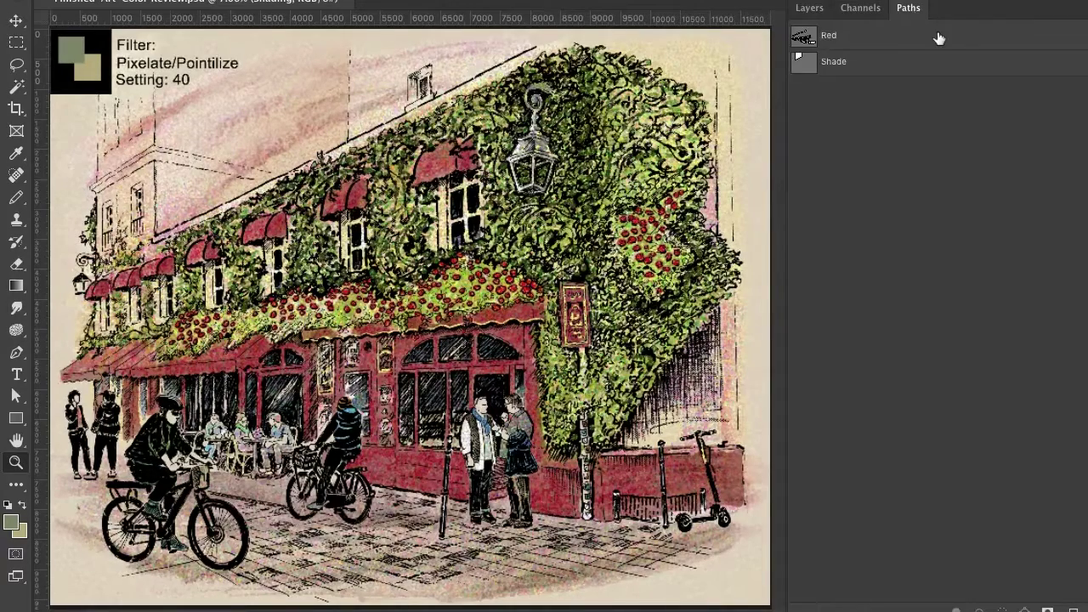
{"action": "left_click", "coordinate": [966, 67]}
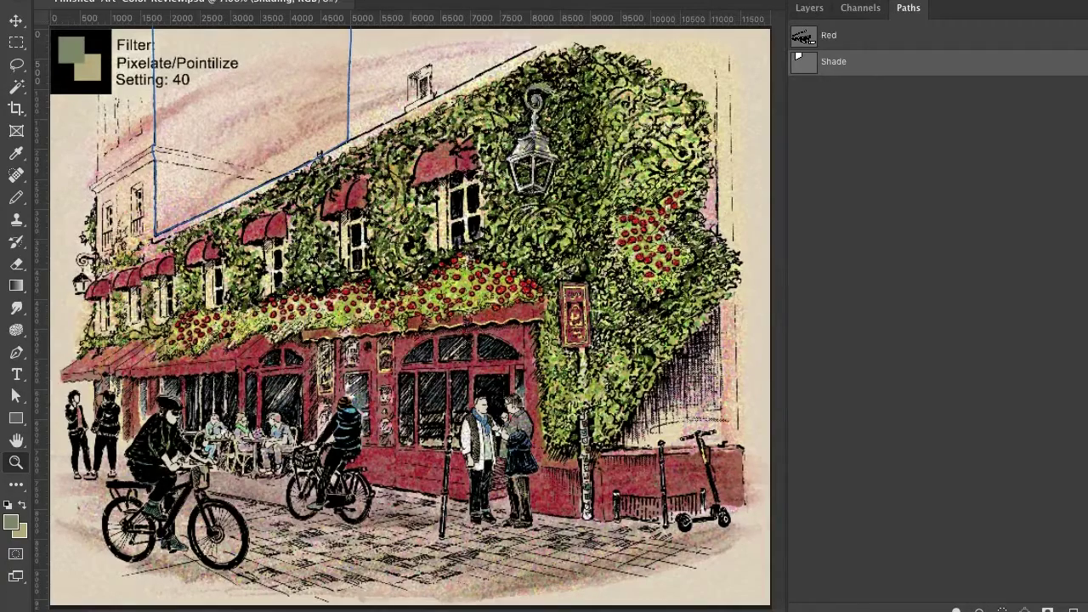
{"action": "left_click", "coordinate": [871, 287]}
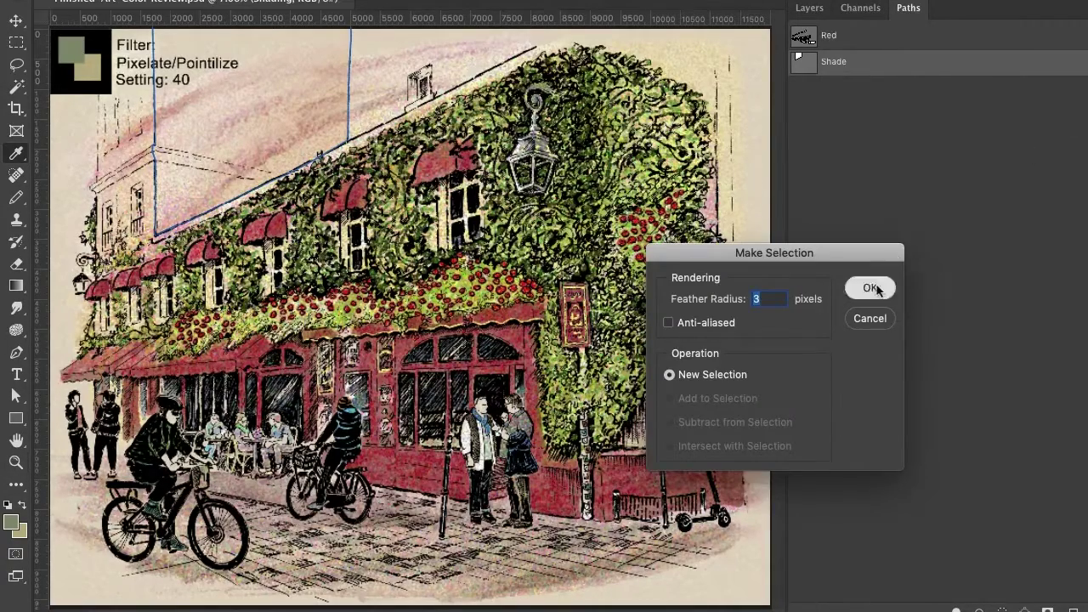
- Set the foreground color to the pale beige decbb8 for the Shading layer
{"action": "left_click", "coordinate": [809, 8]}
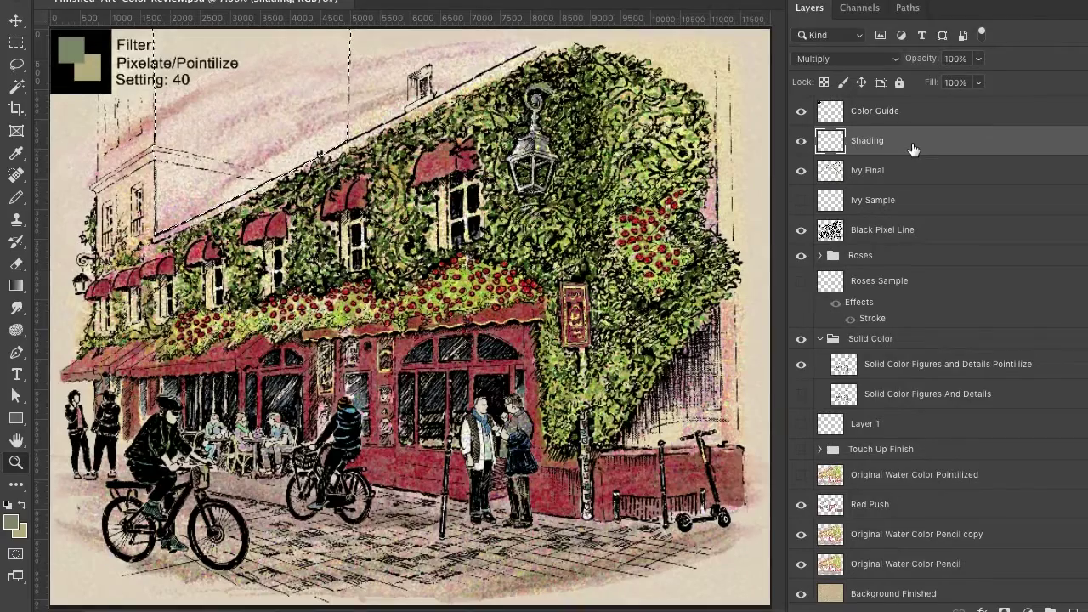
{"action": "scroll", "coordinate": [912, 150], "scroll_direction": "down", "scroll_amount": 2}
{"action": "scroll", "coordinate": [912, 150], "scroll_direction": "up", "scroll_amount": 2}
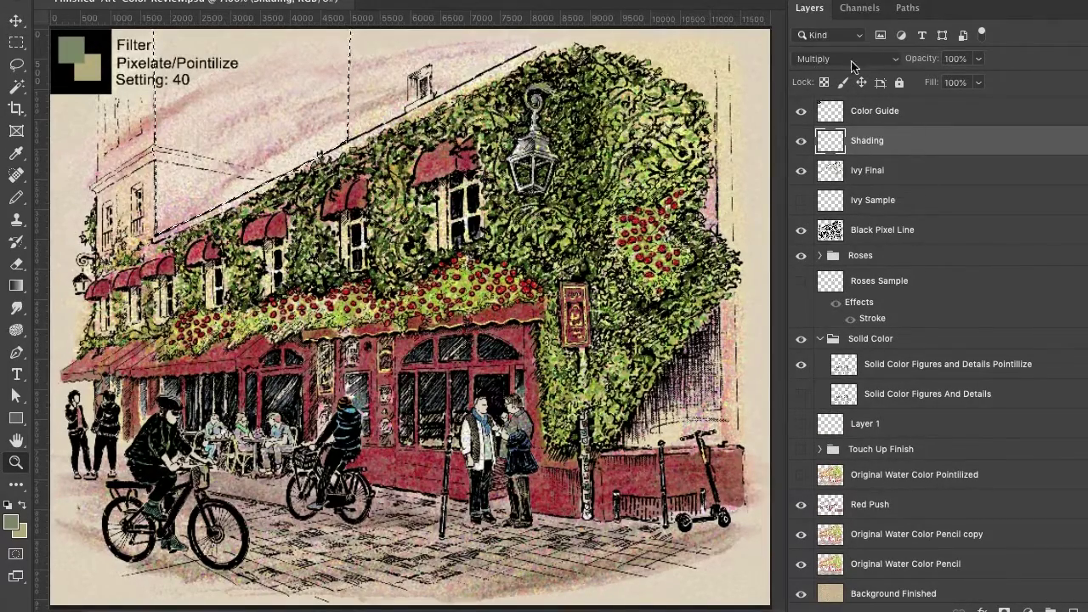
{"action": "left_click", "coordinate": [13, 524]}
{"action": "left_click", "coordinate": [633, 459]}
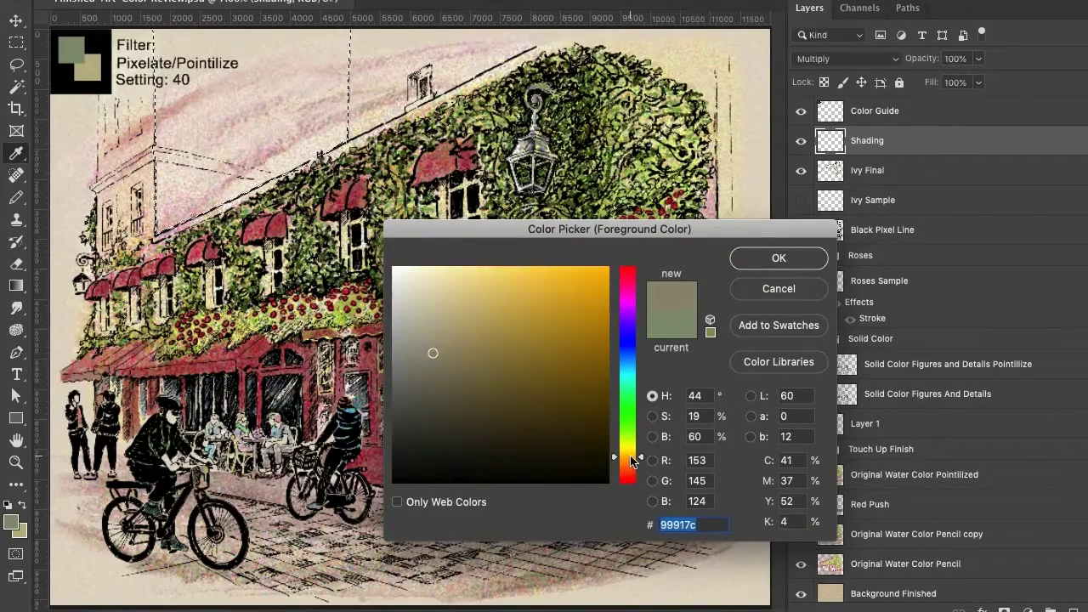
{"action": "left_click", "coordinate": [429, 295]}
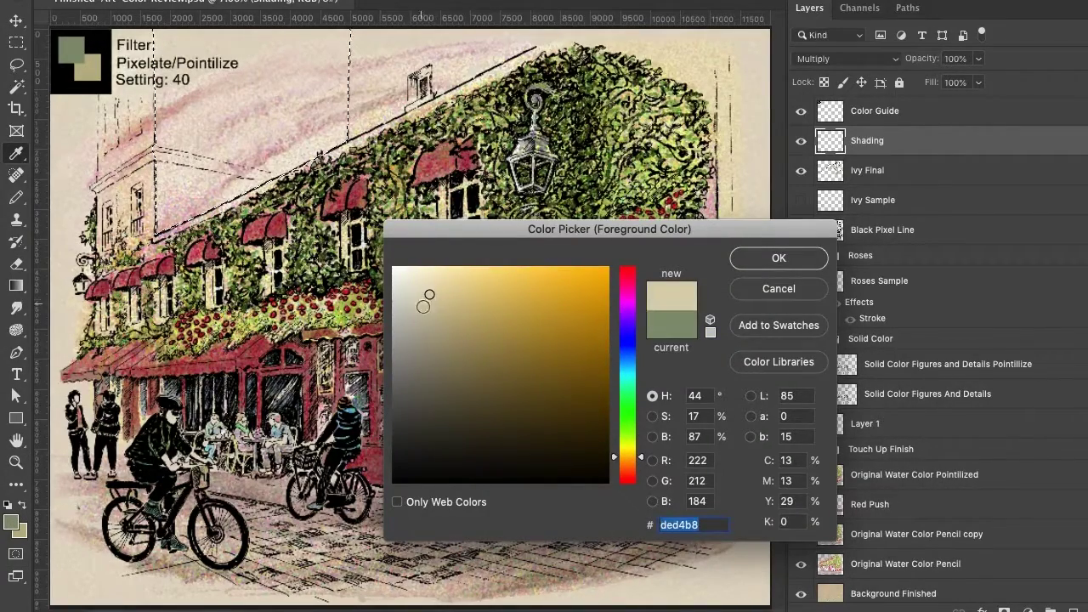
{"action": "left_click", "coordinate": [643, 462]}
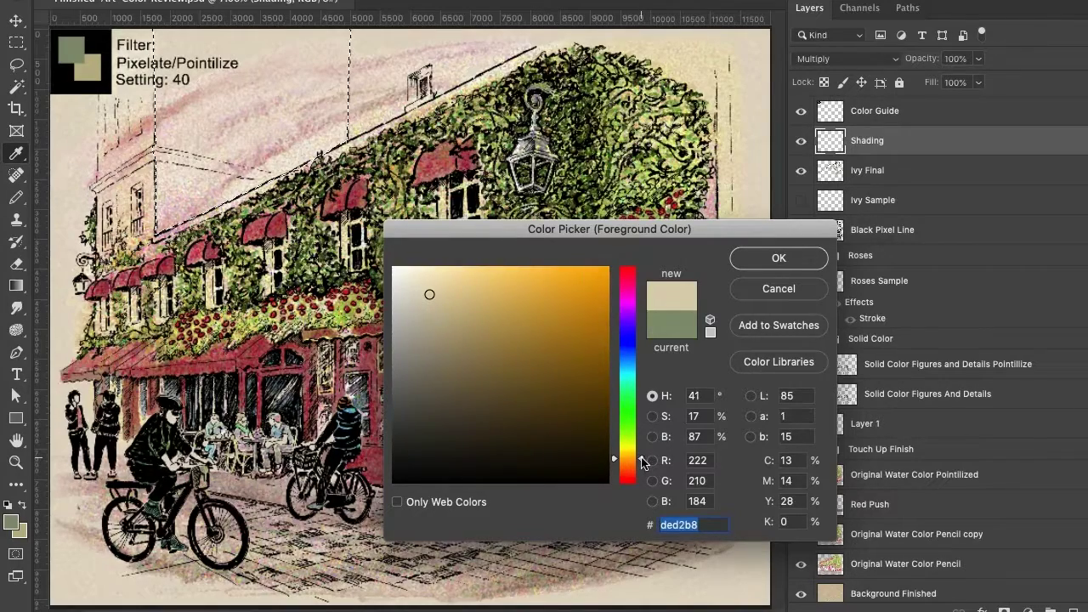
{"action": "left_click_drag", "start_coordinate": [644, 461], "coordinate": [644, 466]}
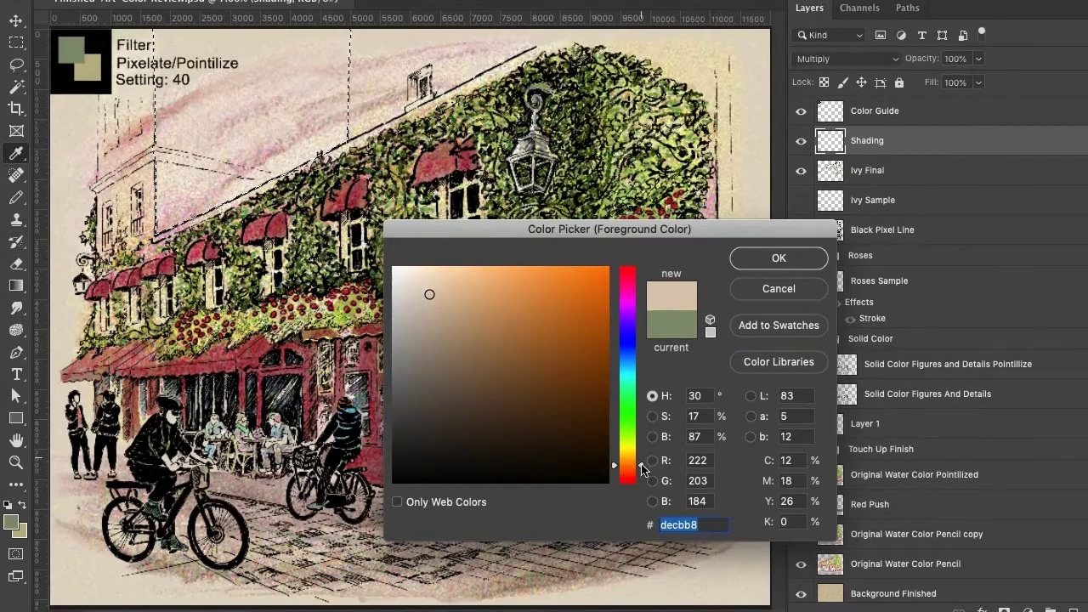
{"action": "left_click", "coordinate": [790, 264]}
{"action": "key", "text": "z"}
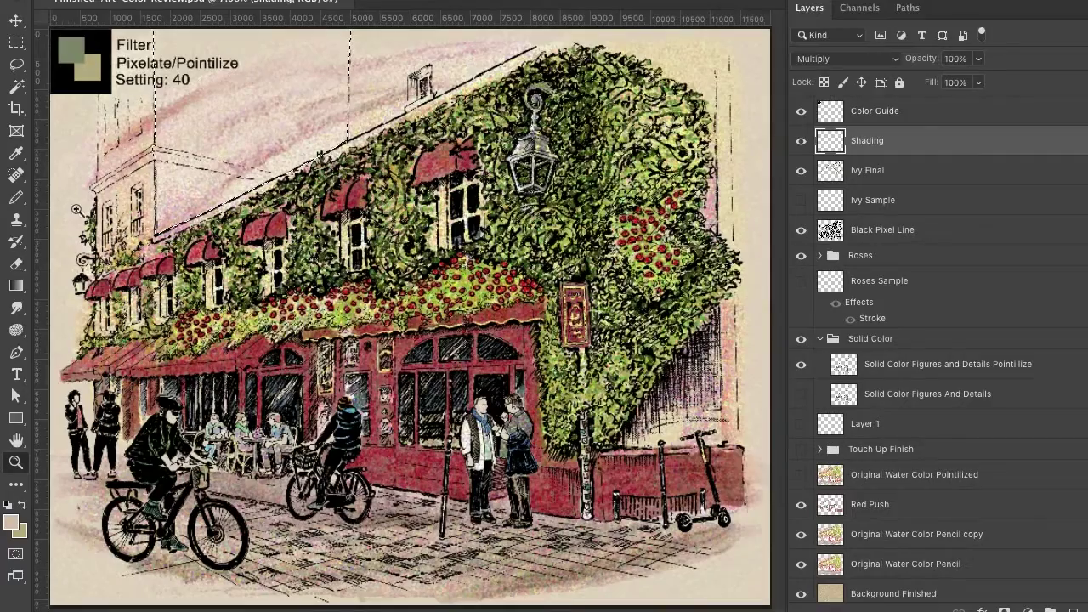
- Brush a soft beige shadow with the Brush tool along the roofline inside the selected sky area, then deselect
{"action": "left_click", "coordinate": [16, 197]}
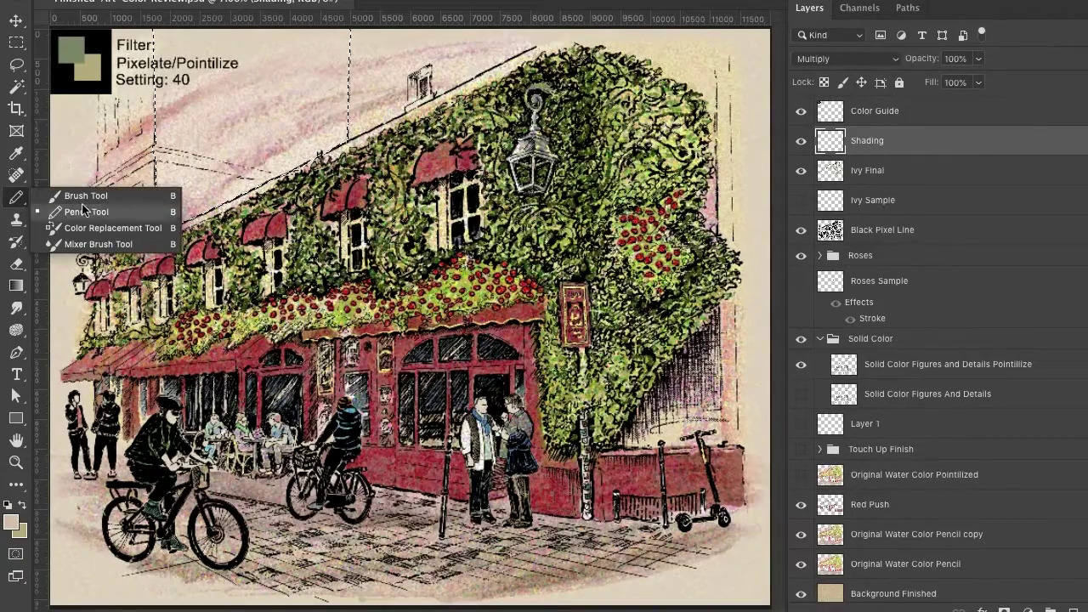
{"action": "left_click", "coordinate": [85, 196]}
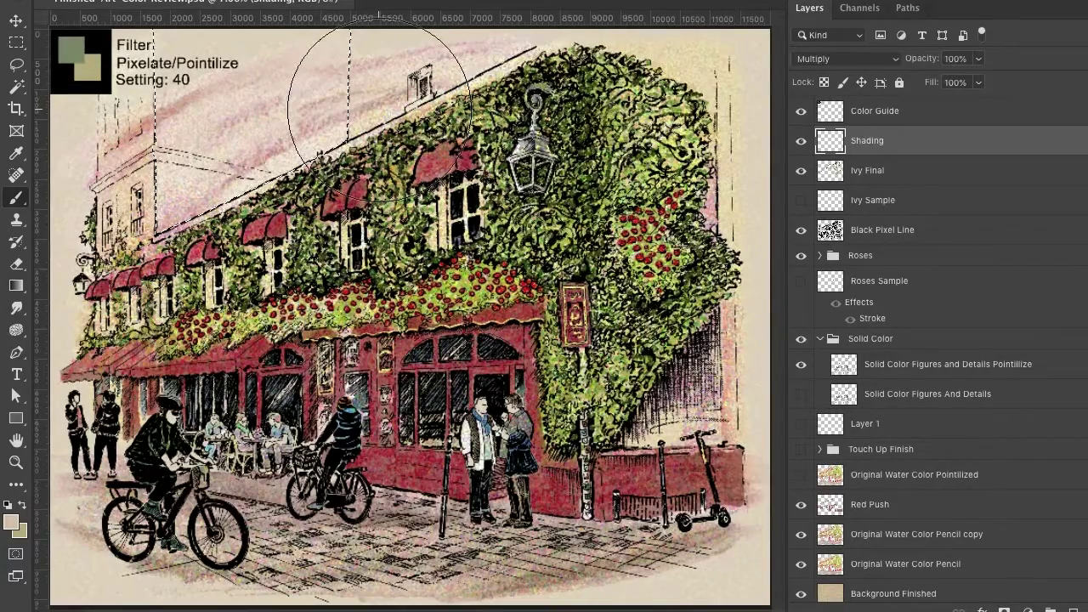
{"action": "mouse_move", "coordinate": [378, 115]}
{"action": "left_mouse_down"}
{"action": "mouse_move", "coordinate": [340, 102]}
{"action": "mouse_move", "coordinate": [255, 195]}
{"action": "left_mouse_up"}
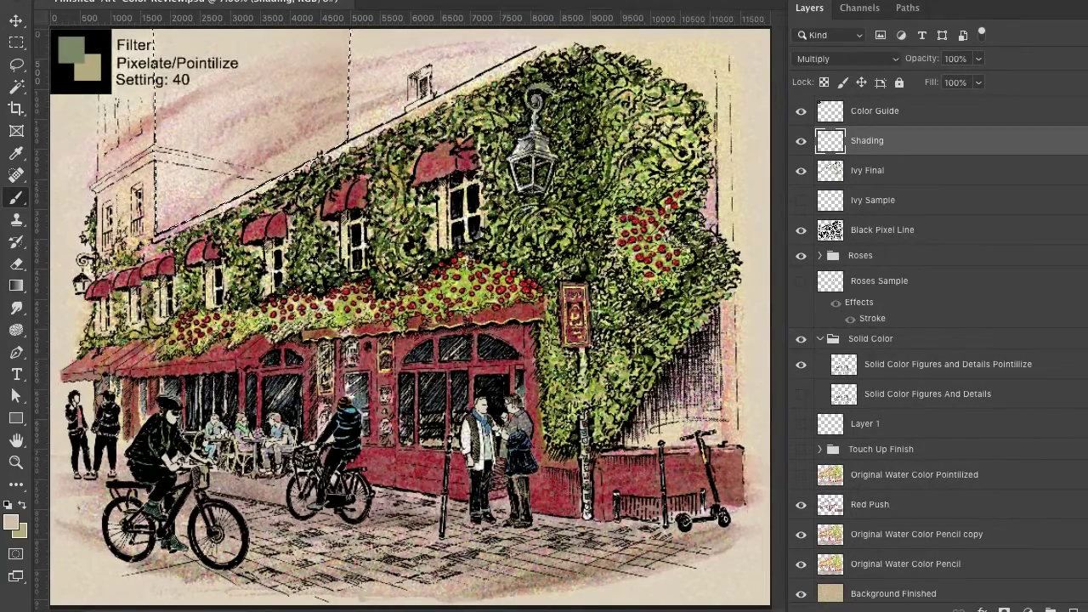
{"action": "left_click", "coordinate": [331, 0]}
{"action": "key", "text": "Escape"}
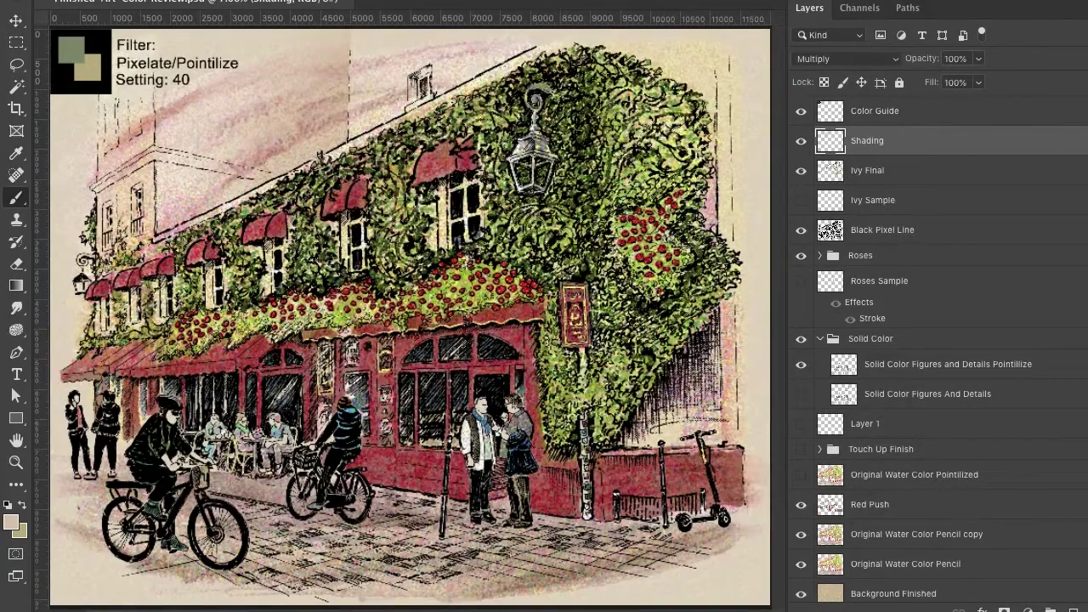
- Hide the Color Guide layer and show the Touch Up Finish group
{"action": "left_click", "coordinate": [803, 114]}
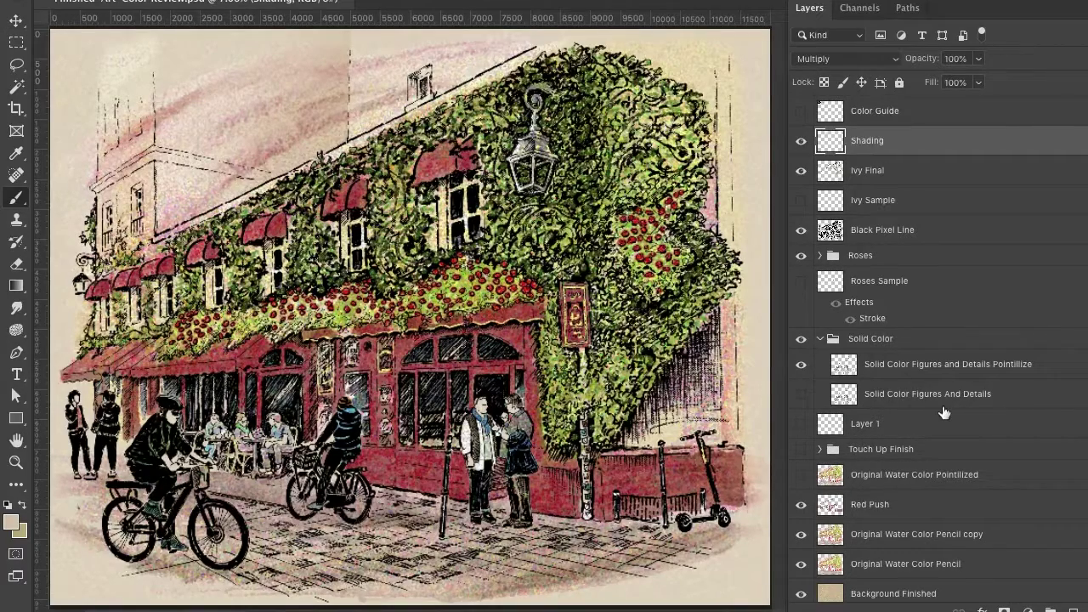
{"action": "scroll", "coordinate": [943, 412], "scroll_direction": "down", "scroll_amount": 1}
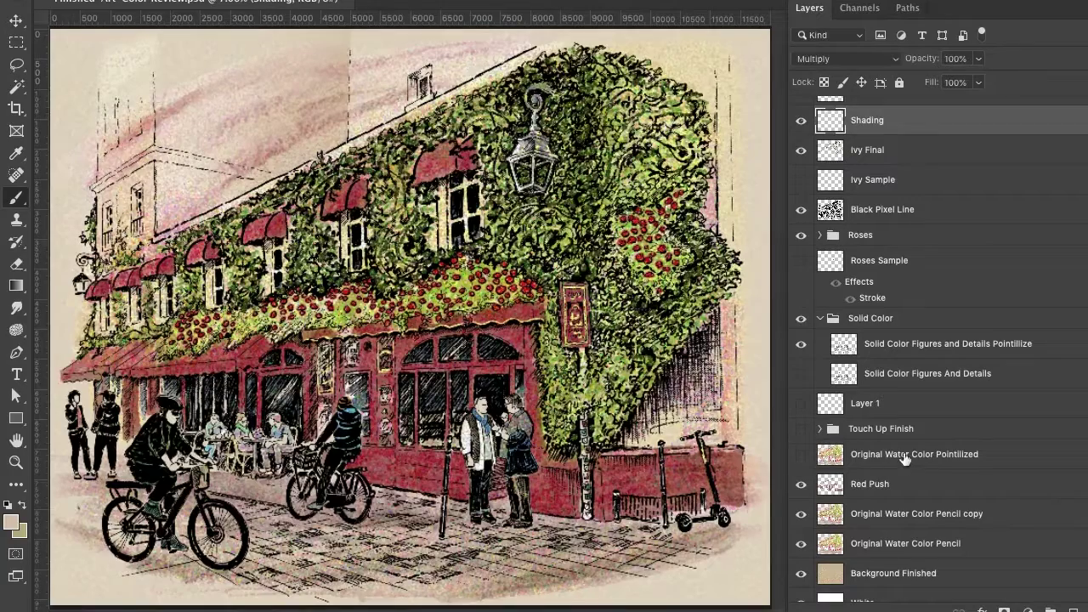
{"action": "left_click", "coordinate": [801, 433]}
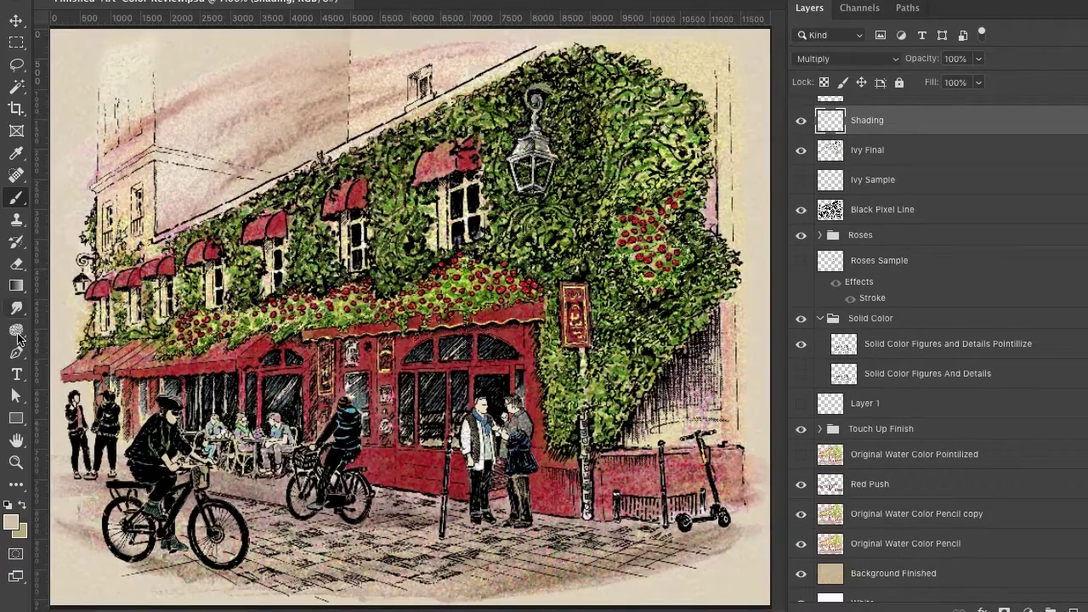
{"action": "left_click", "coordinate": [16, 462]}
{"action": "left_click_drag", "start_coordinate": [531, 428], "coordinate": [547, 430]}
{"action": "scroll", "coordinate": [547, 430], "scroll_direction": "left", "scroll_amount": 5}
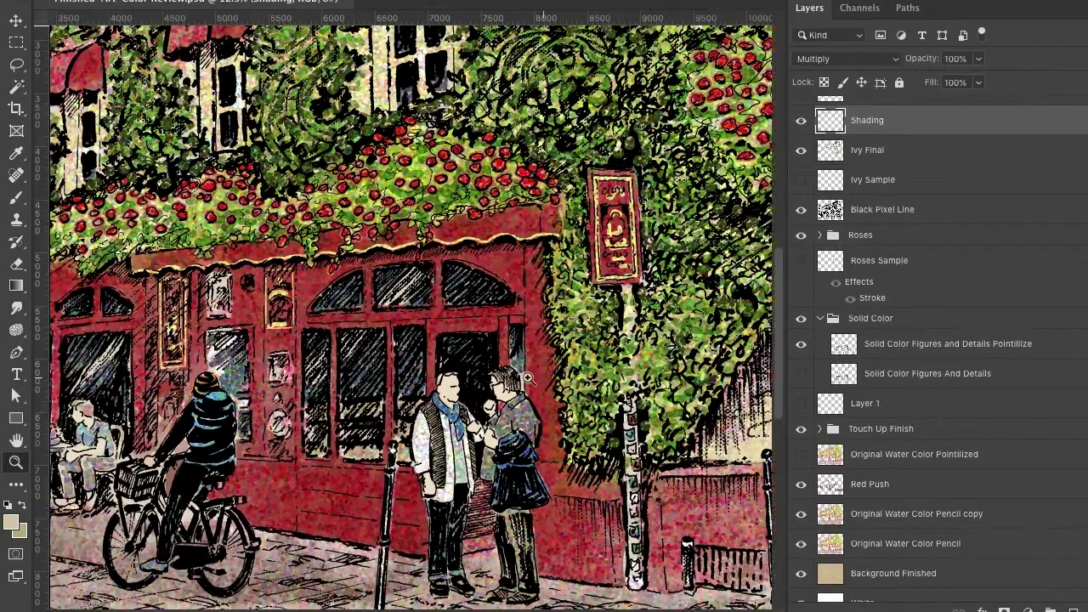
- Examine the finished coloring up close across the café front, cyclists, seated and standing figures, hanging sign, ivy and street
{"action": "scroll", "coordinate": [528, 376], "scroll_direction": "left", "scroll_amount": 5}
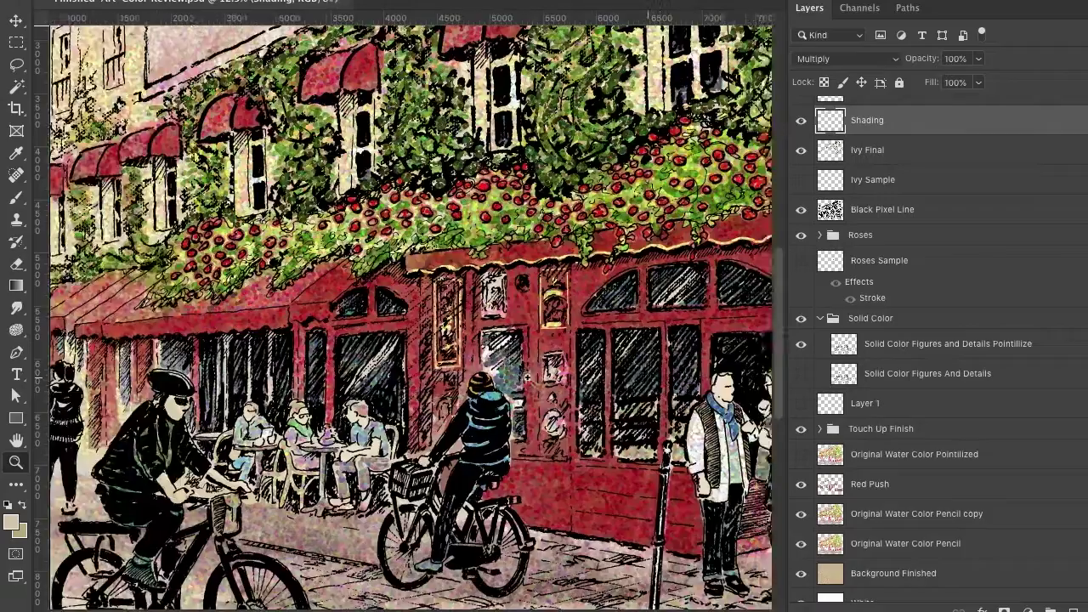
{"action": "left_click", "coordinate": [444, 423]}
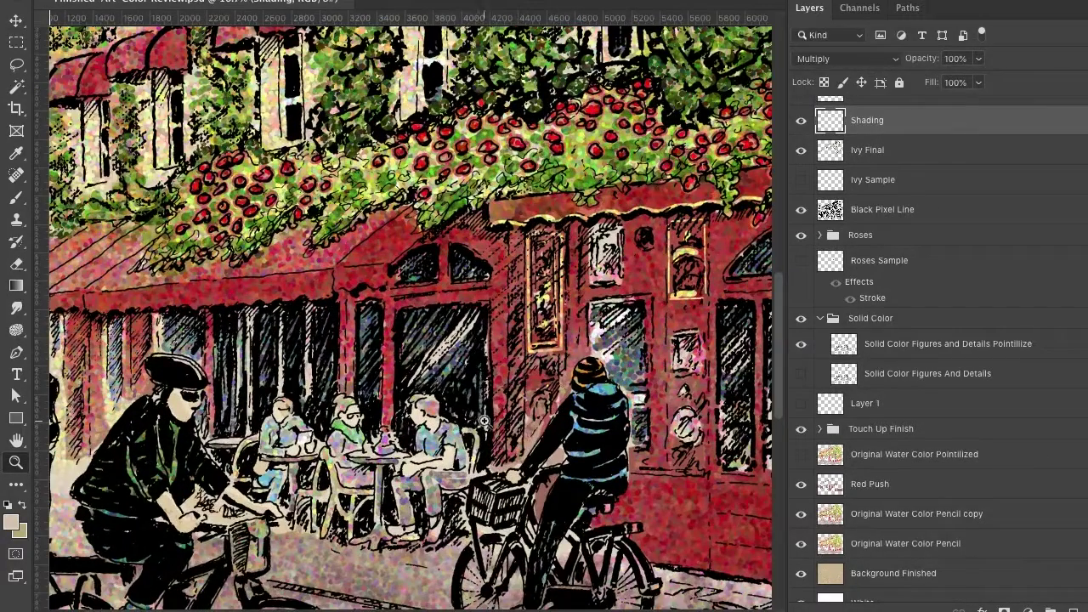
{"action": "scroll", "coordinate": [484, 421], "scroll_direction": "right", "scroll_amount": 4}
{"action": "scroll", "coordinate": [484, 421], "scroll_direction": "right", "scroll_amount": 10}
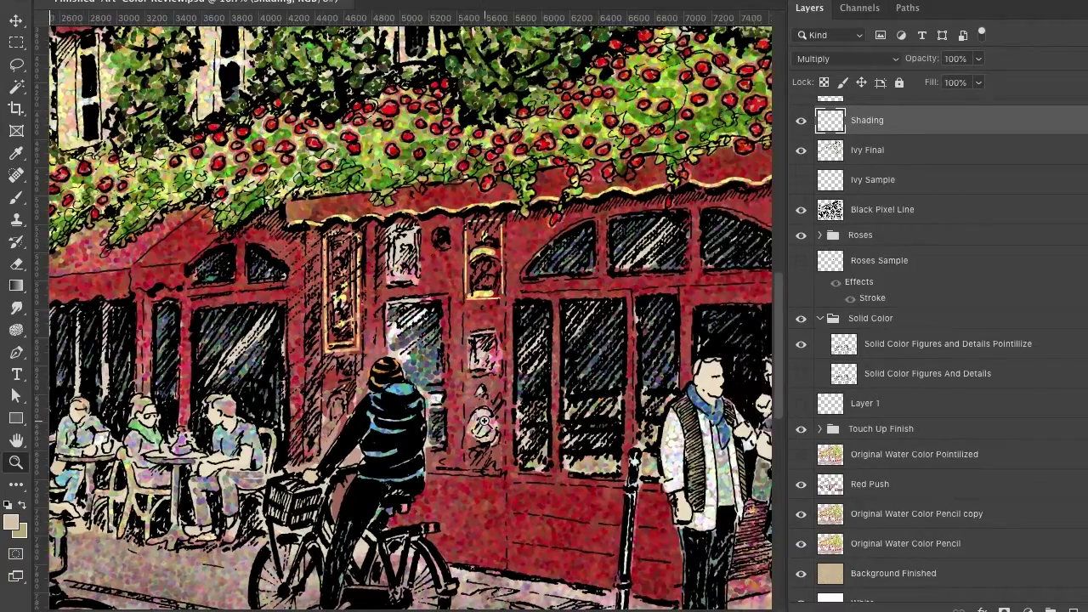
{"action": "scroll", "coordinate": [484, 421], "scroll_direction": "right", "scroll_amount": 3}
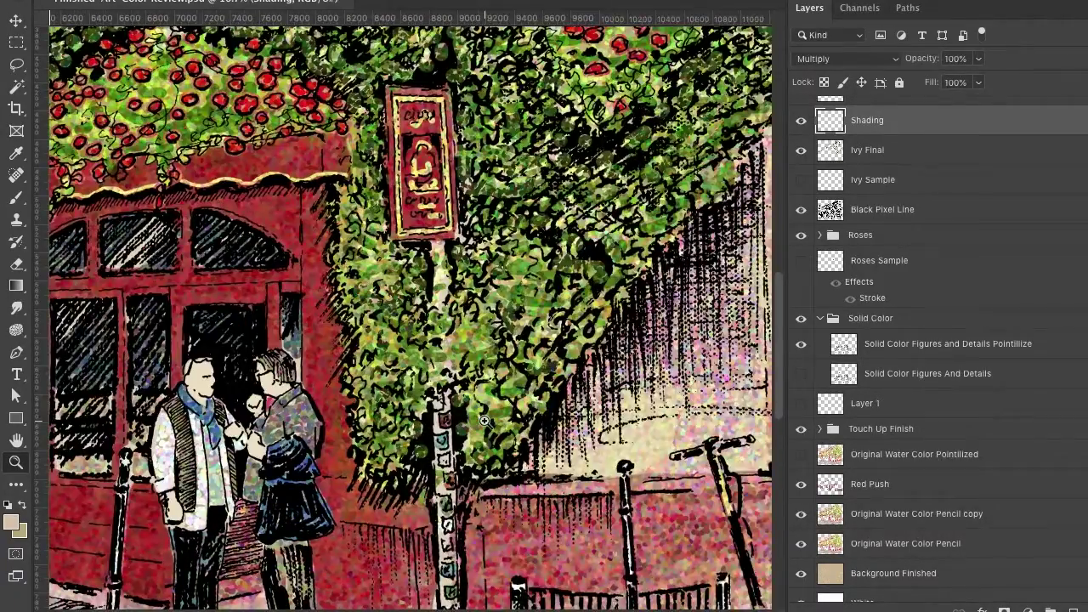
{"action": "scroll", "coordinate": [490, 375], "scroll_direction": "down", "scroll_amount": 2}
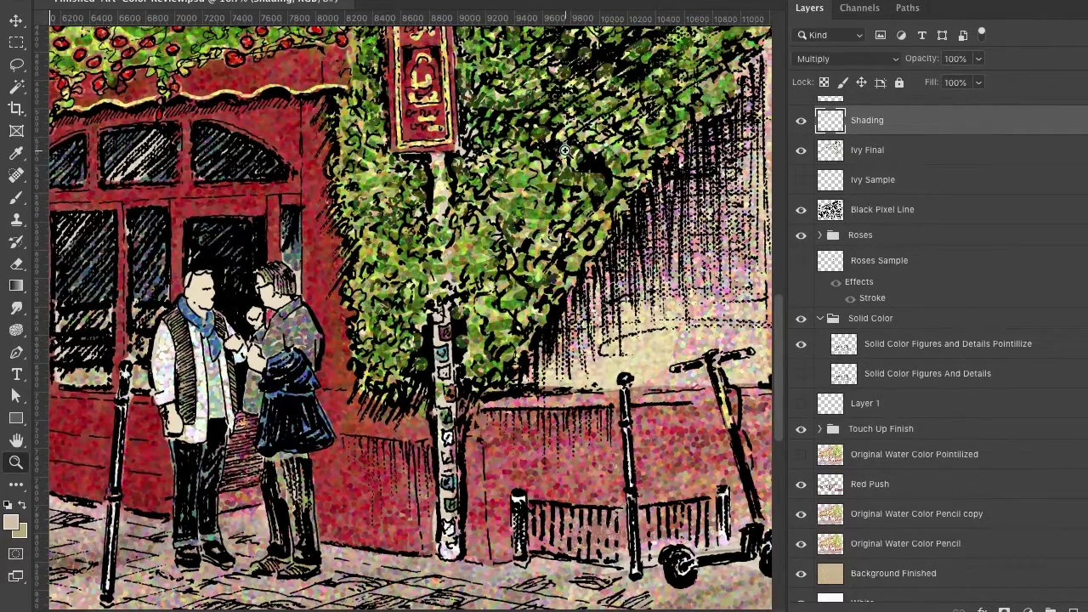
{"action": "scroll", "coordinate": [567, 152], "scroll_direction": "up", "scroll_amount": 3}
{"action": "scroll", "coordinate": [568, 152], "scroll_direction": "right", "scroll_amount": 1}
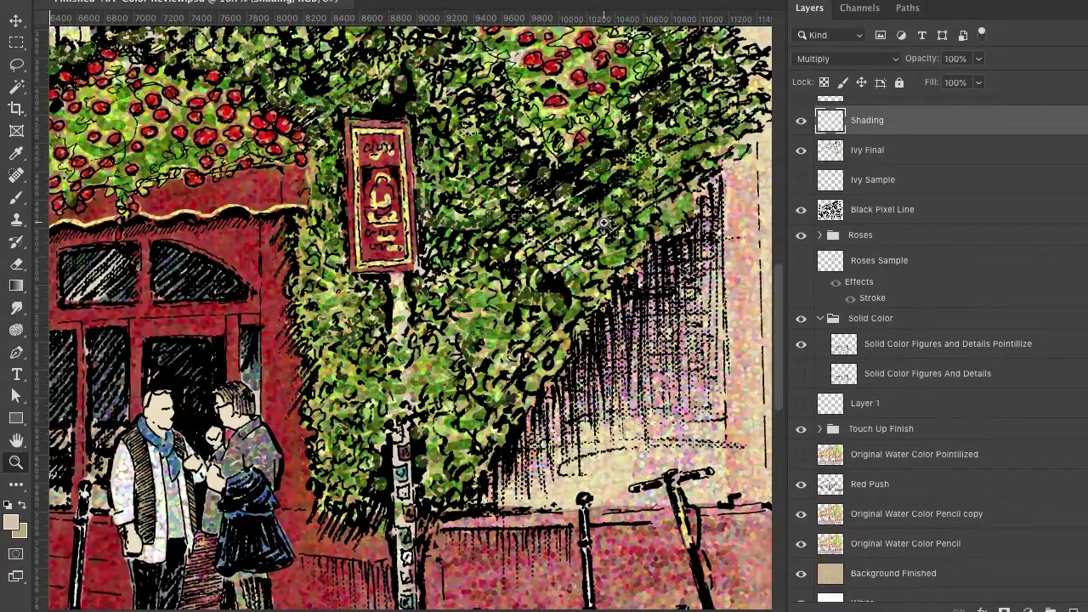
{"action": "scroll", "coordinate": [592, 204], "scroll_direction": "right", "scroll_amount": 1}
{"action": "scroll", "coordinate": [595, 225], "scroll_direction": "down", "scroll_amount": 3}
{"action": "scroll", "coordinate": [274, 221], "scroll_direction": "left", "scroll_amount": 10}
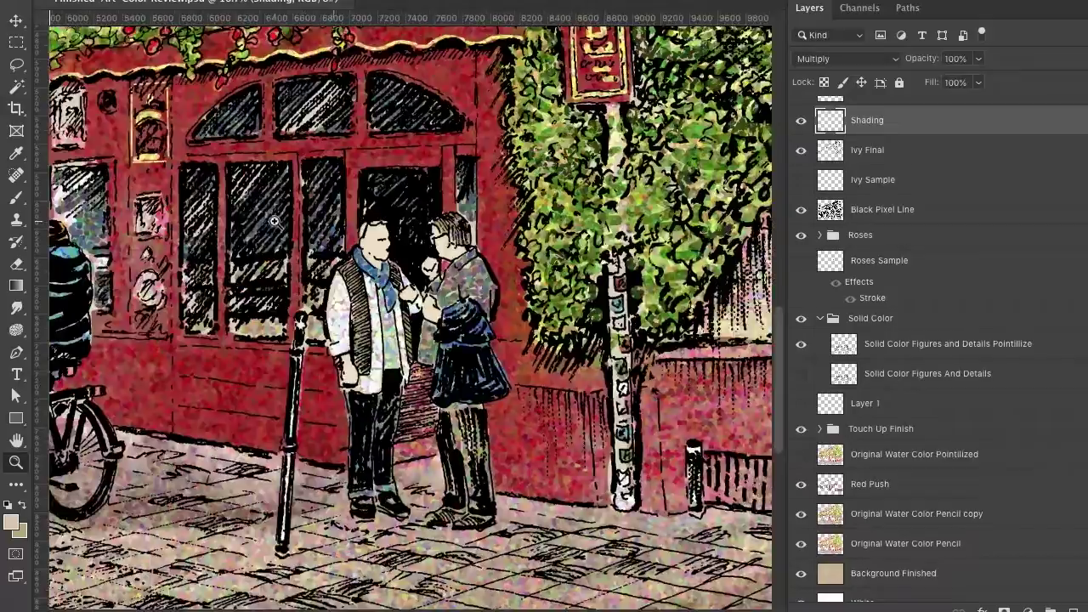